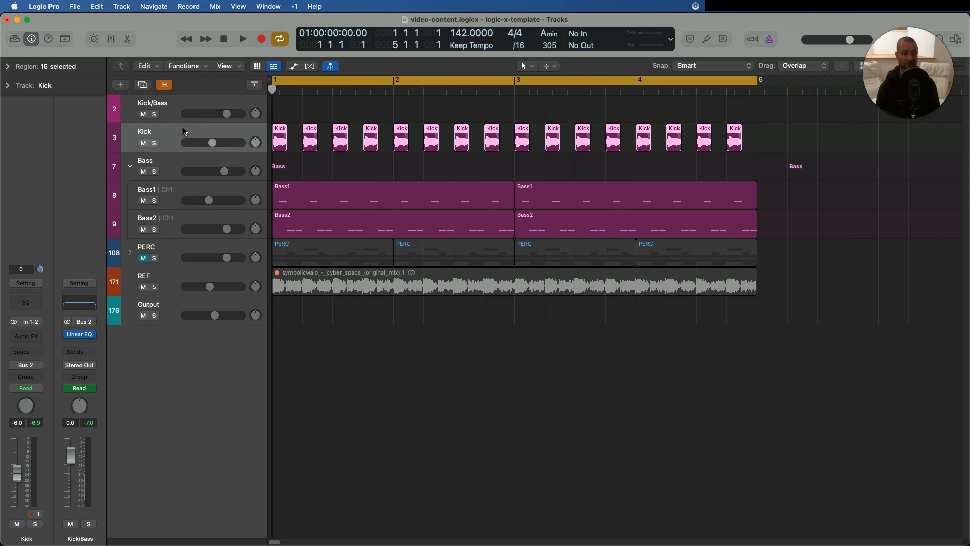
Play the Kick track in solo, stop playback and clear the selection of its regions.
click(154, 143)
key(space)
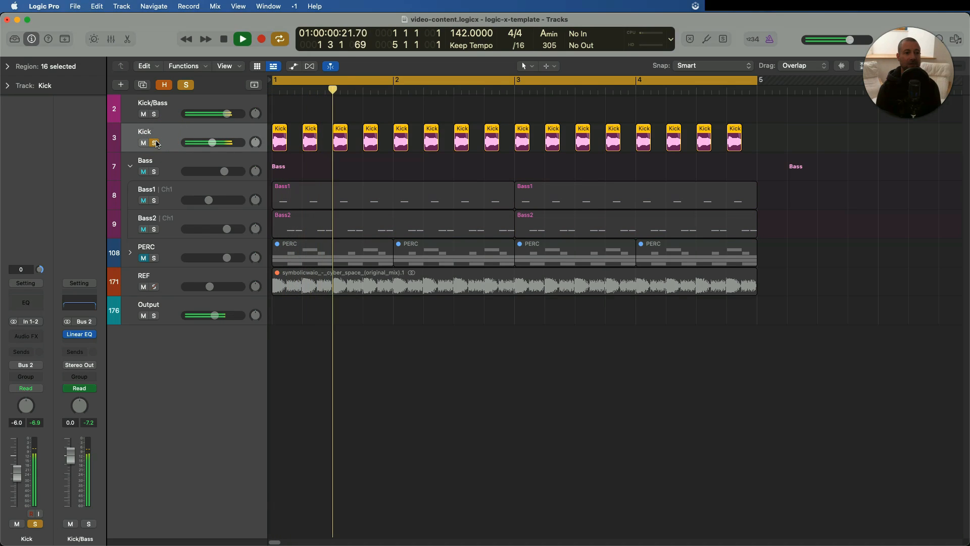
click(281, 133)
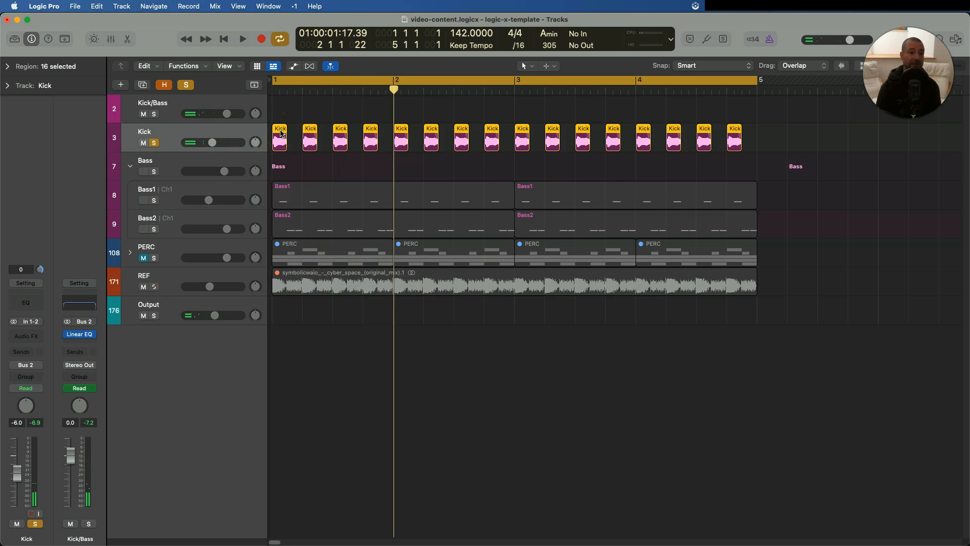
click(280, 160)
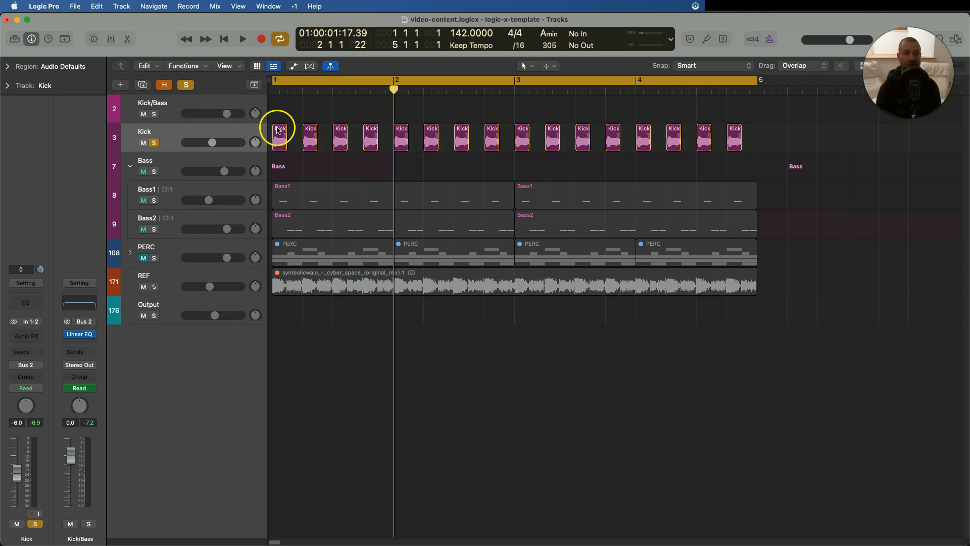
Select the first Kick region and check its length at its end edge.
click(285, 148)
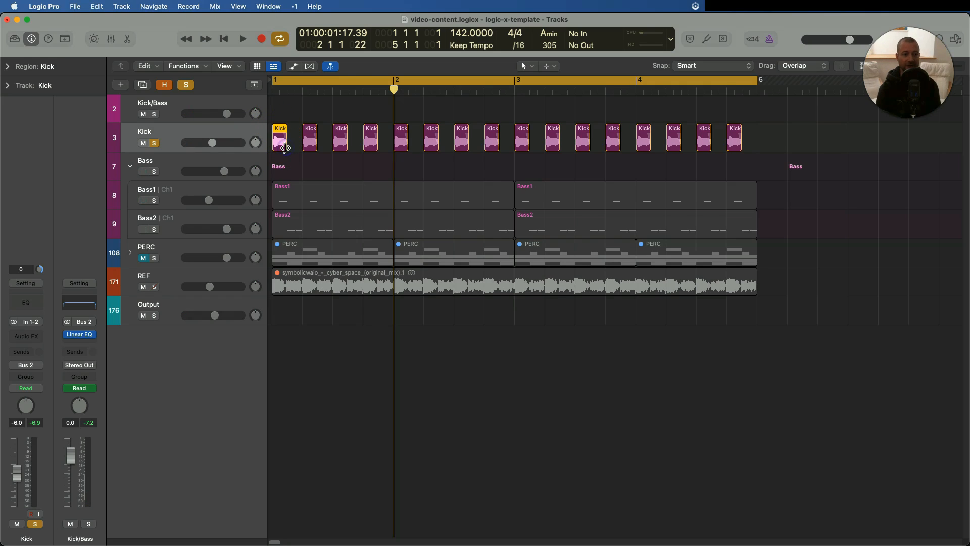
drag(285, 148, 285, 148)
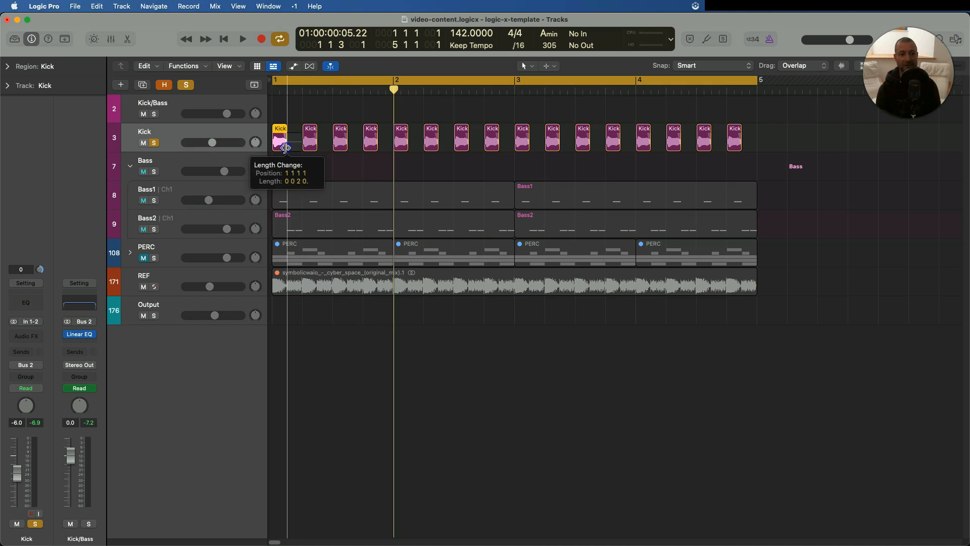
drag(286, 147, 284, 145)
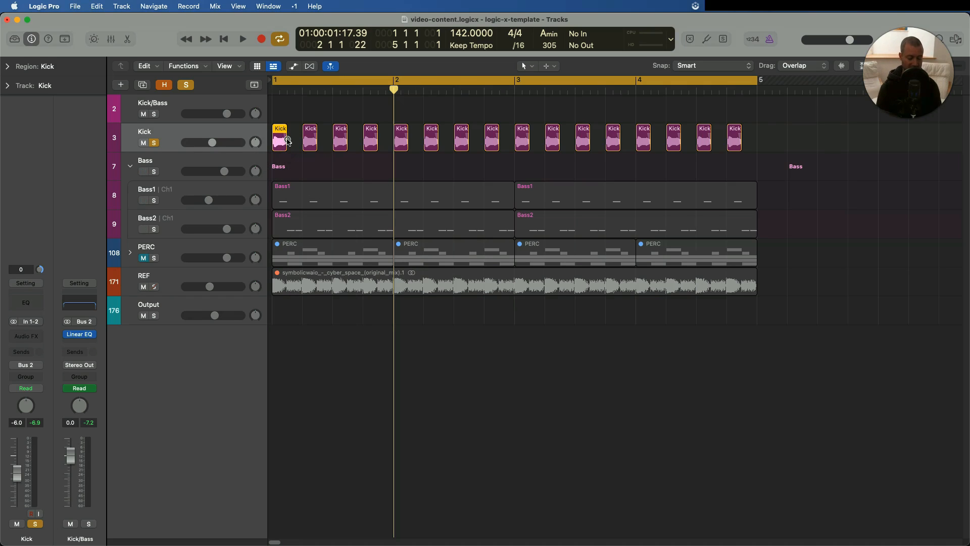
Review the first Kick region's fade-out parameters and take the Kick track out of solo.
key(alt+r)
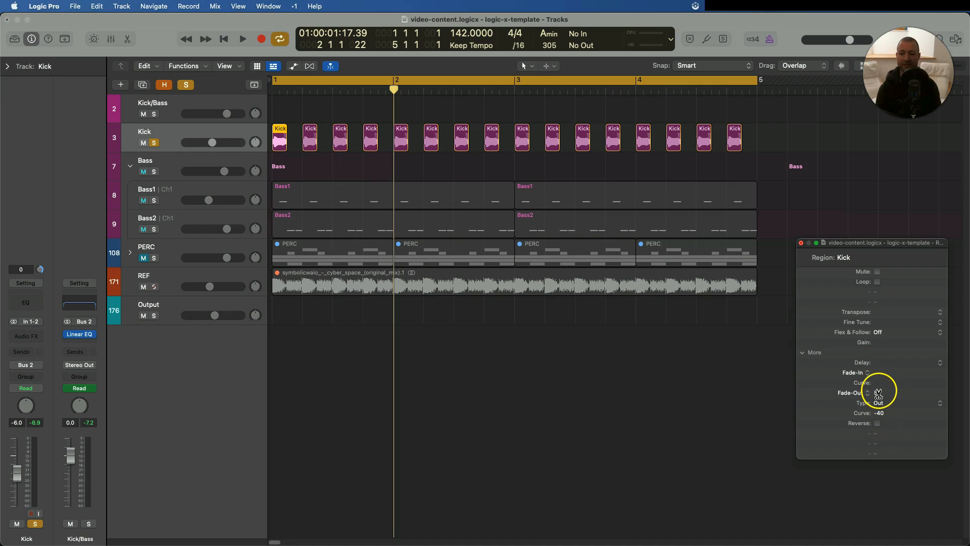
click(802, 244)
key(super+Right)
key(super+Right)
key(super+Right)
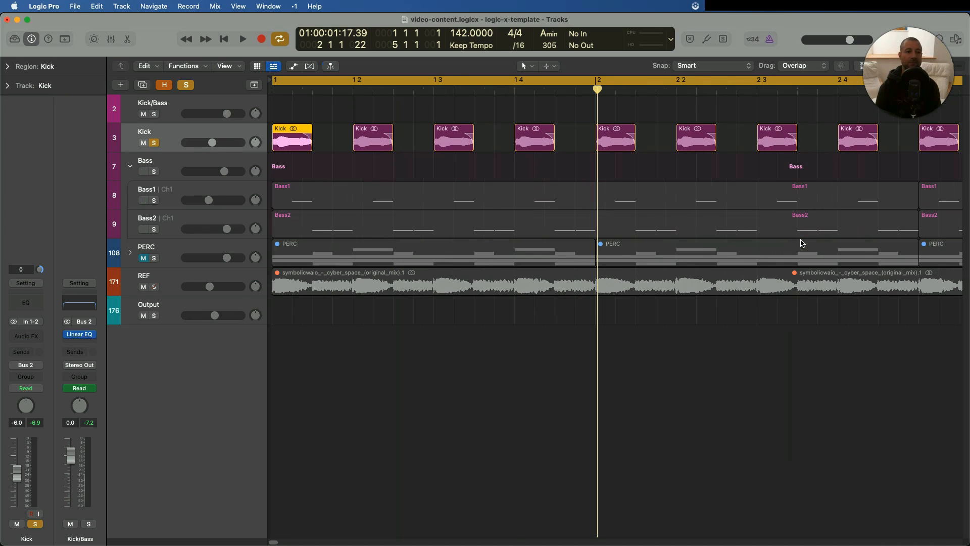
click(154, 142)
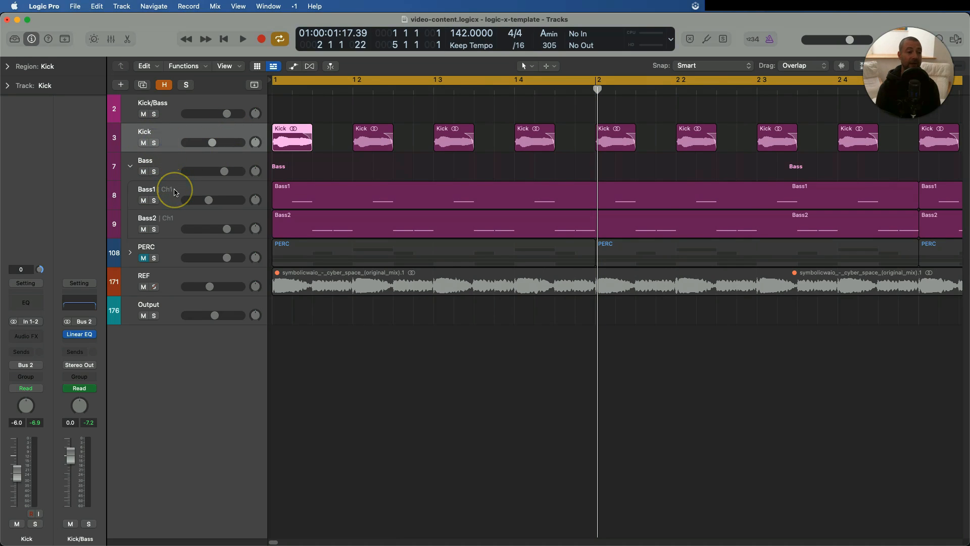
Inspect the instrument and effects in the channel strips of the Bass2 track and the Bass stack.
key(super+Left)
key(super+Left)
key(super+Left)
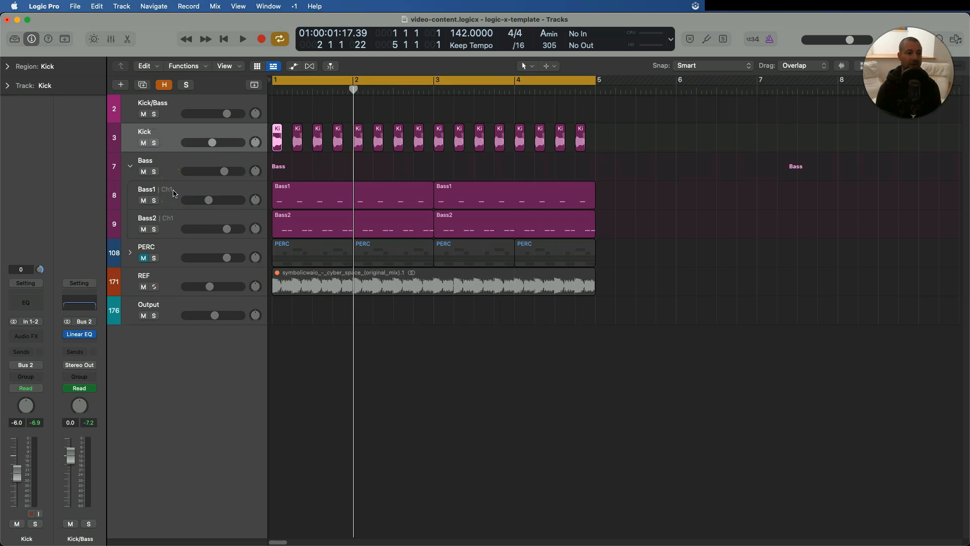
click(175, 232)
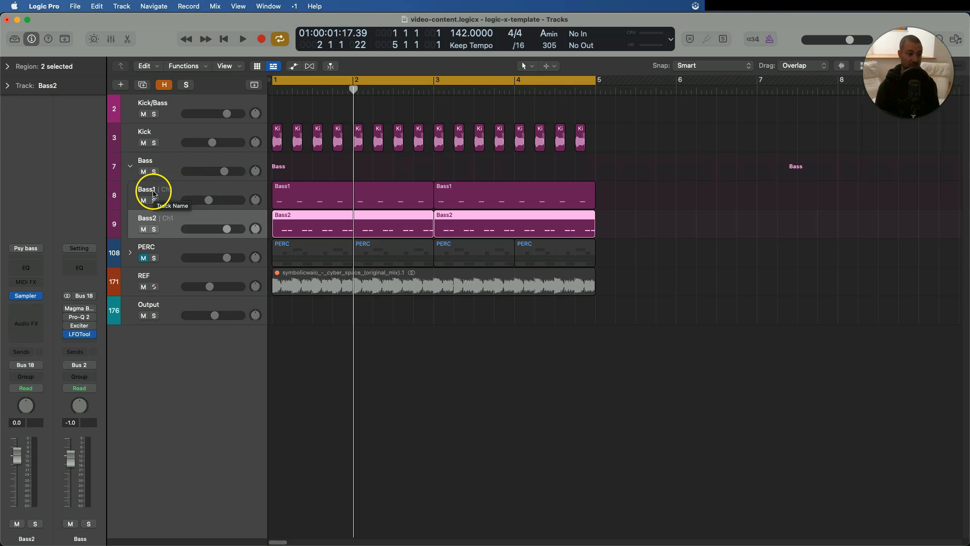
click(161, 157)
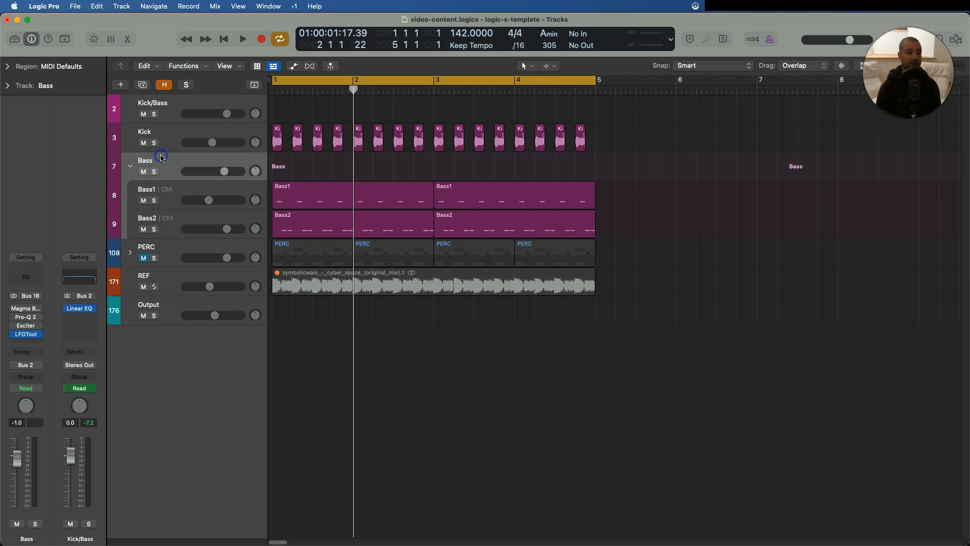
click(177, 222)
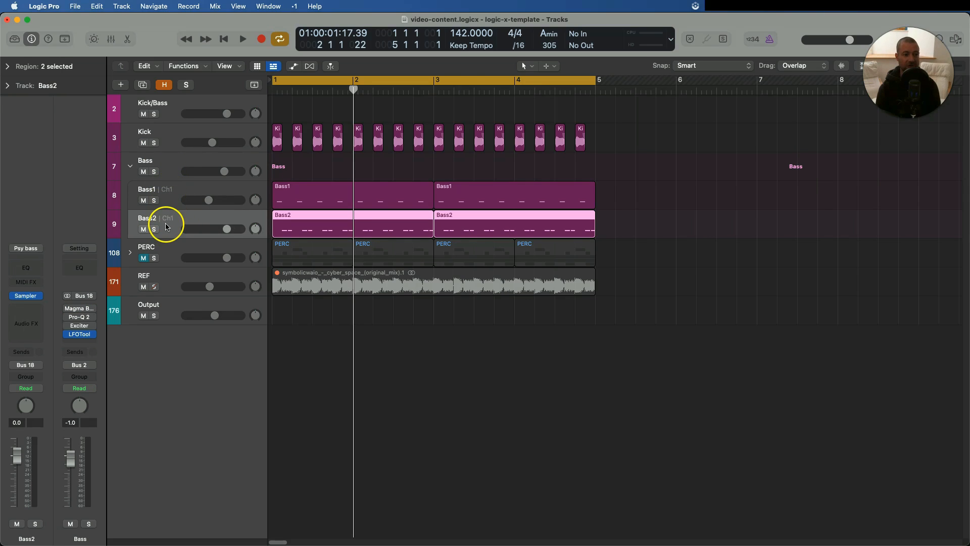
click(160, 164)
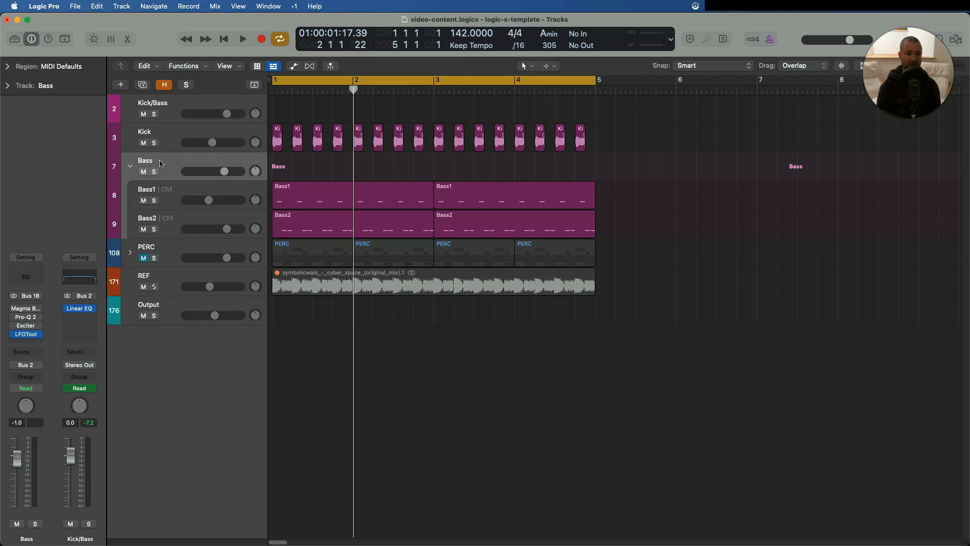
Limit the cycle range to the first beat, from bar 1 to 1 2, and start playback.
key(super+Right)
key(super+Right)
key(super+Right)
key(super+Right)
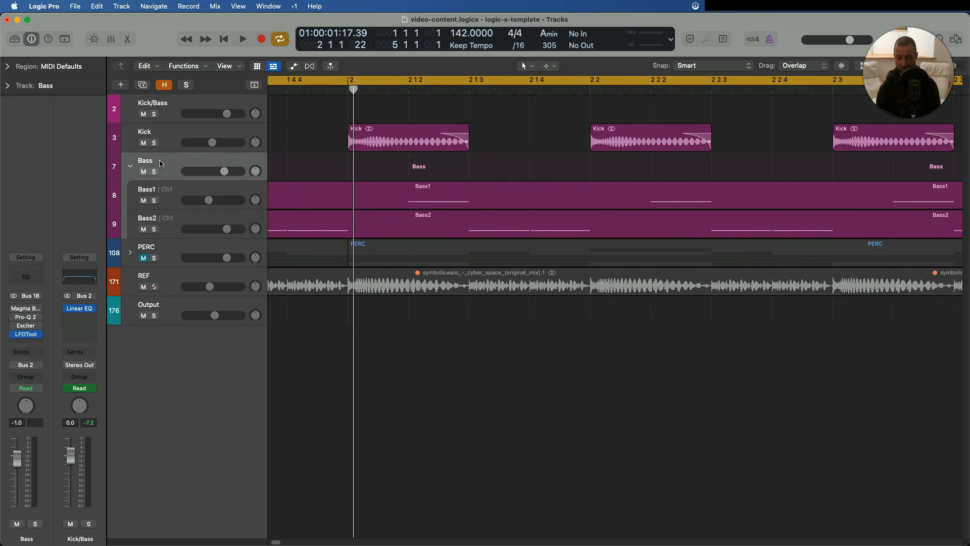
key(Return)
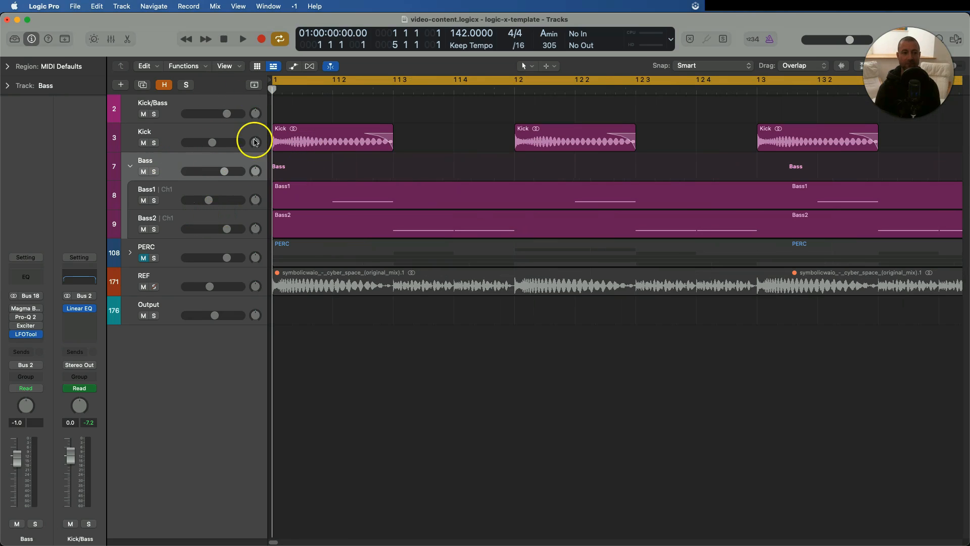
click(275, 77)
drag(277, 84, 515, 112)
key(space)
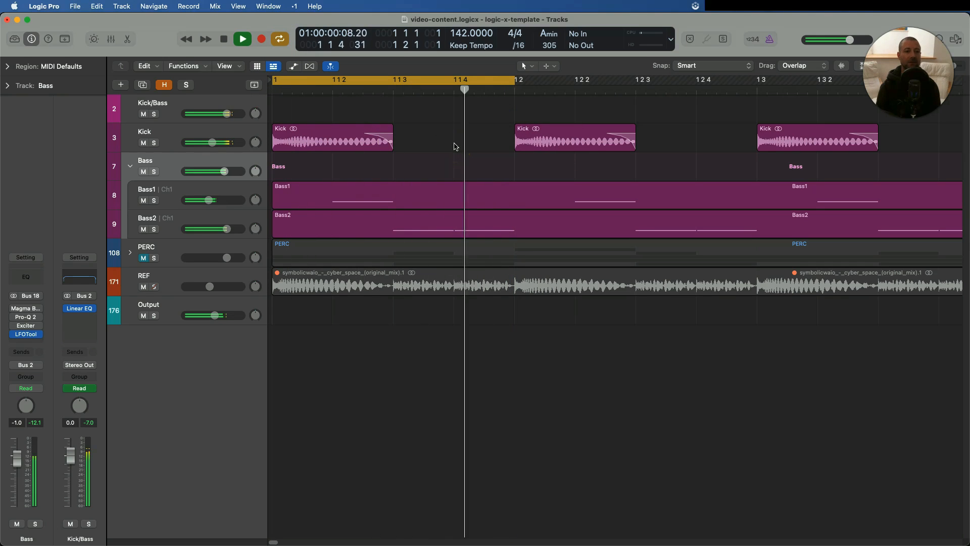
Stop playback and check the length of the first Kick region on the Kick track.
right_click(326, 215)
click(362, 144)
key(space)
click(164, 125)
click(393, 147)
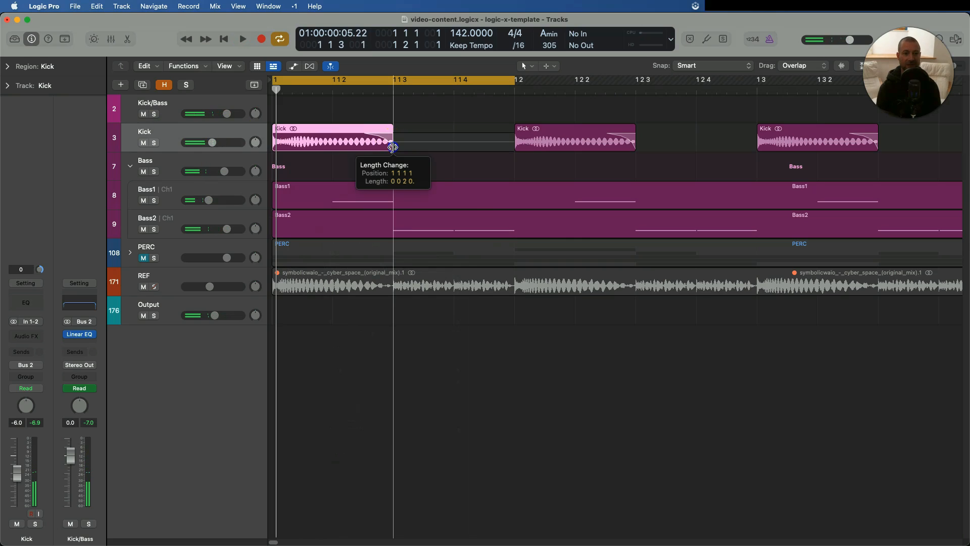
Solo the Bass1 track, play the cycled beat, and turn its solo off again.
click(154, 200)
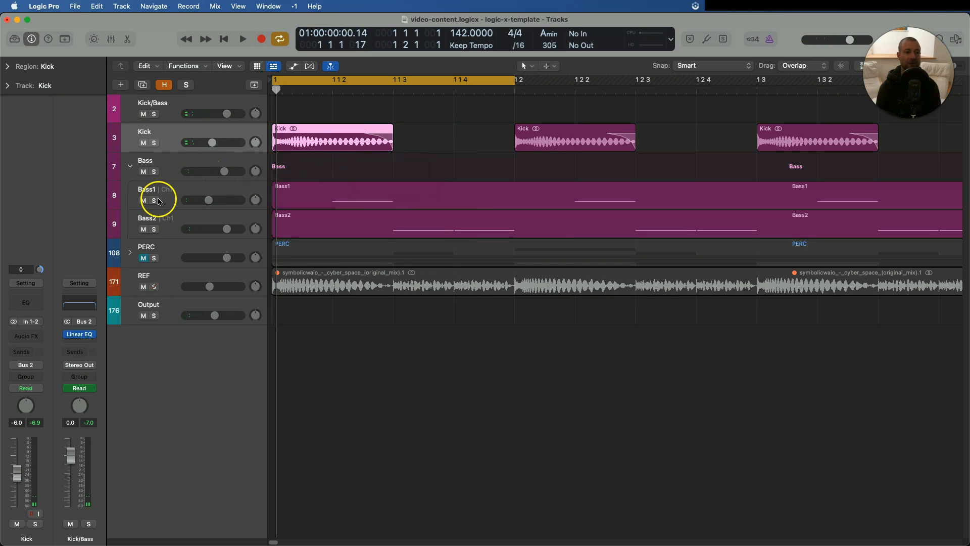
click(174, 185)
key(space)
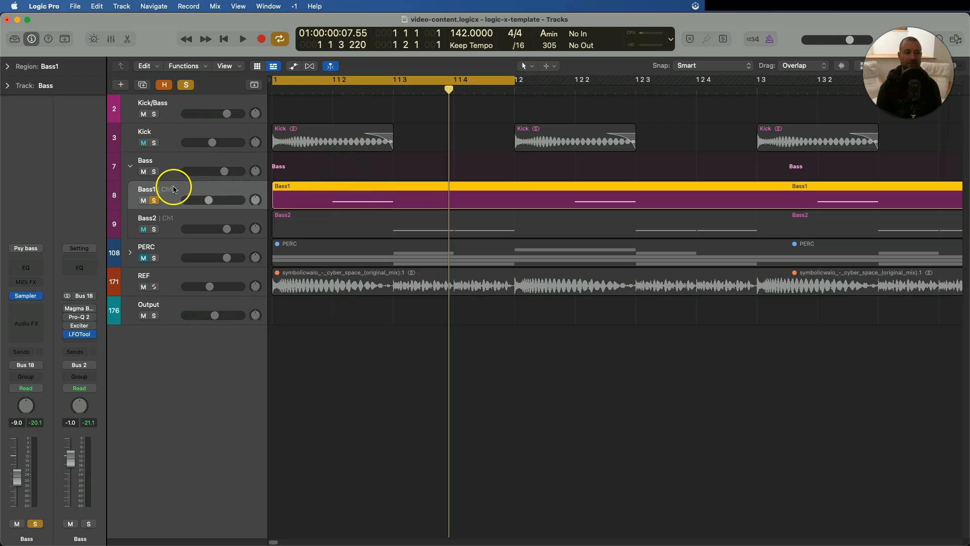
click(154, 200)
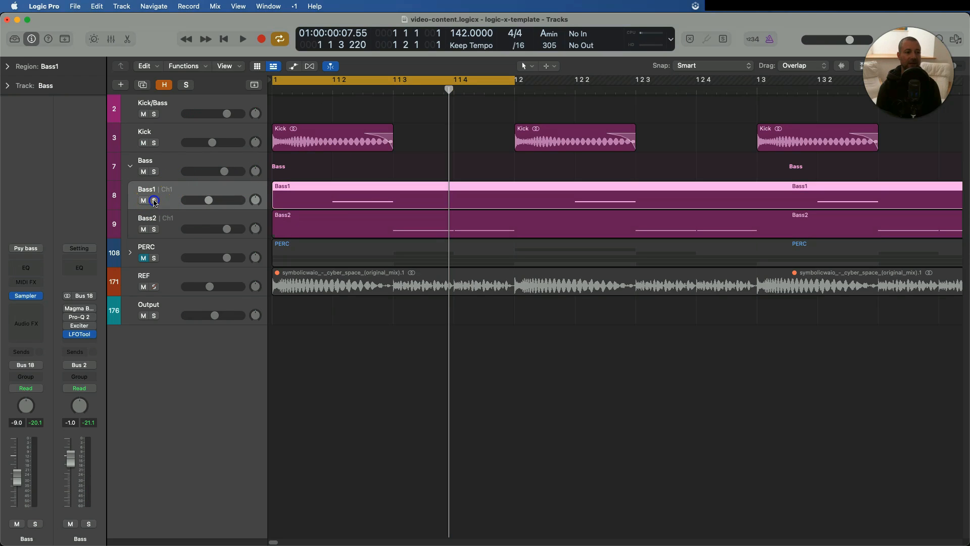
Solo the Bass2 track, listen to the cycled beat, and unsolo it.
click(182, 221)
click(154, 229)
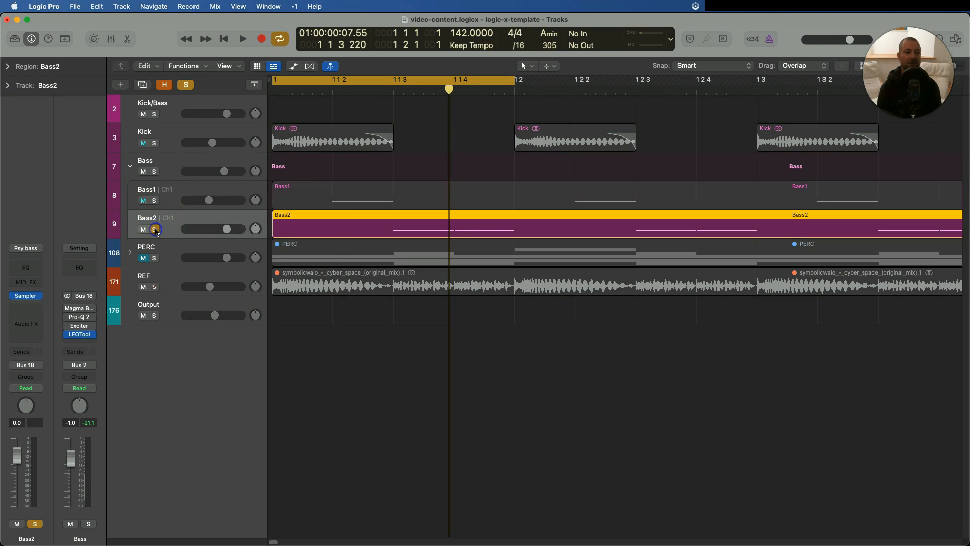
key(space)
key(space)
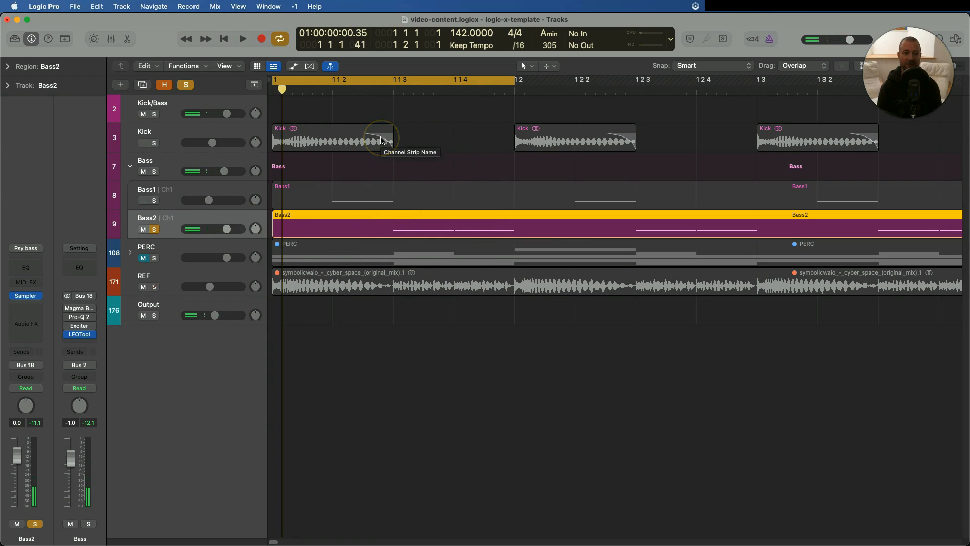
click(154, 230)
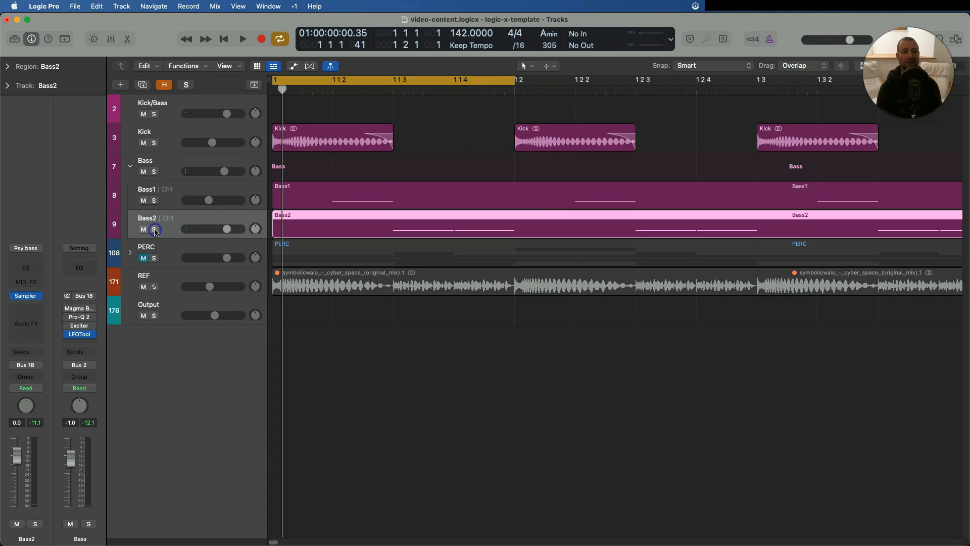
Sweep the Bass1 track's volume down to silence and up to about 0 dB during playback, settling it at -6.0 dB.
click(171, 191)
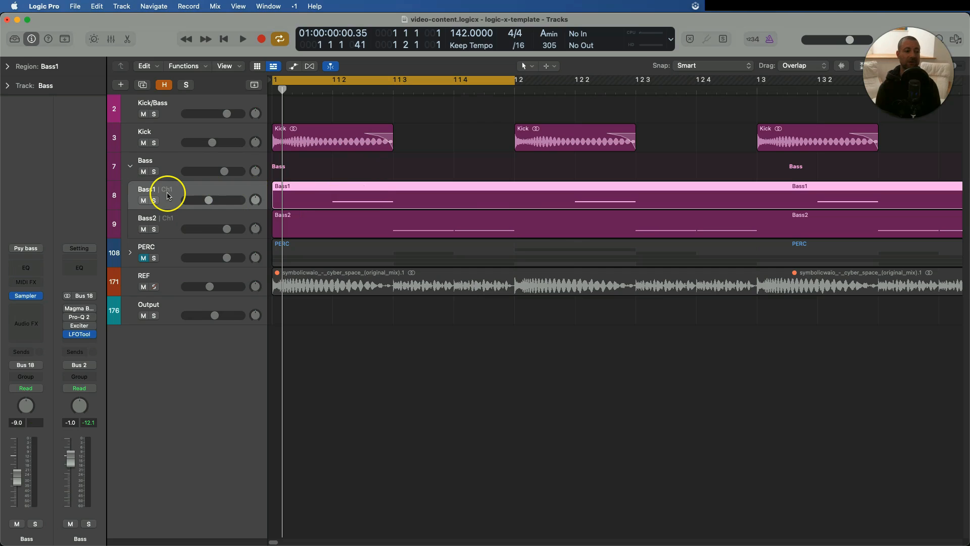
key(space)
drag(19, 481, 16, 528)
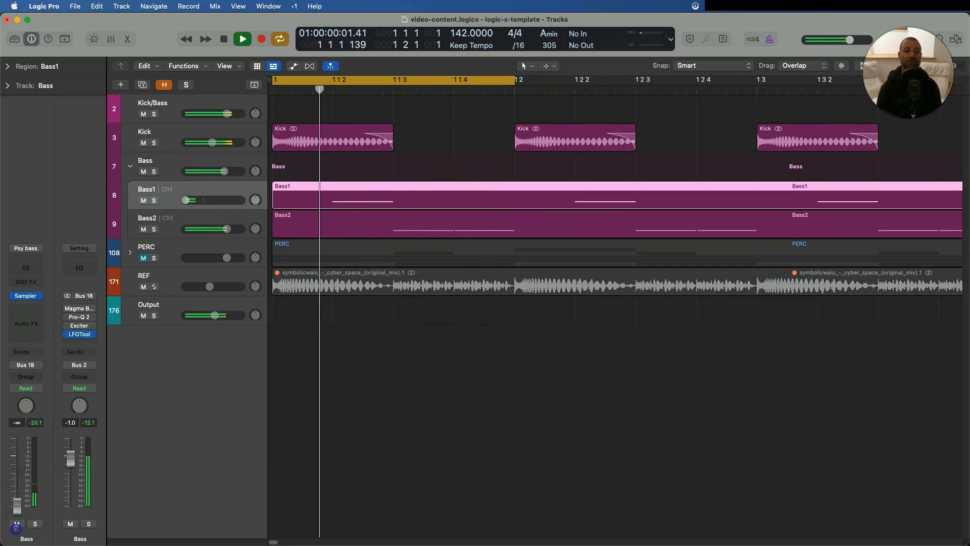
drag(16, 528, 18, 437)
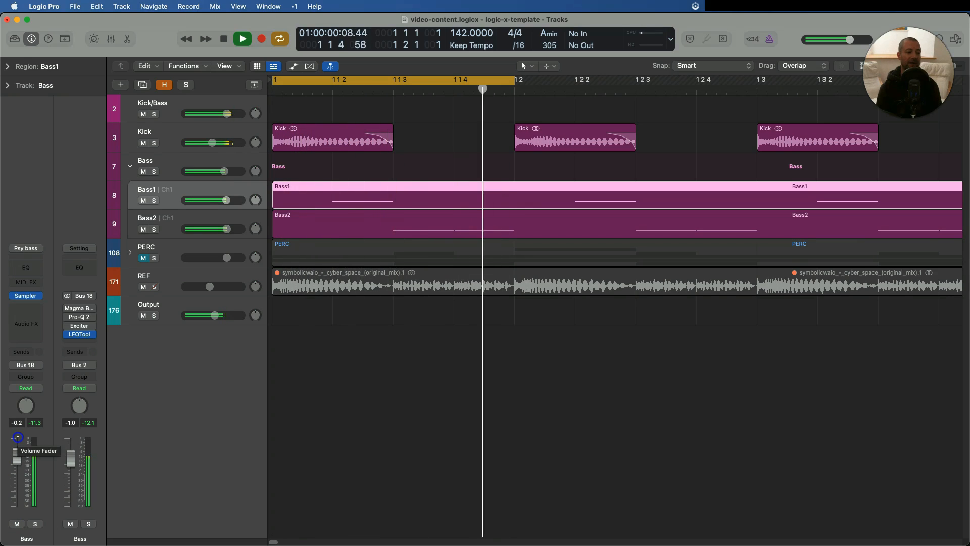
drag(17, 437, 30, 468)
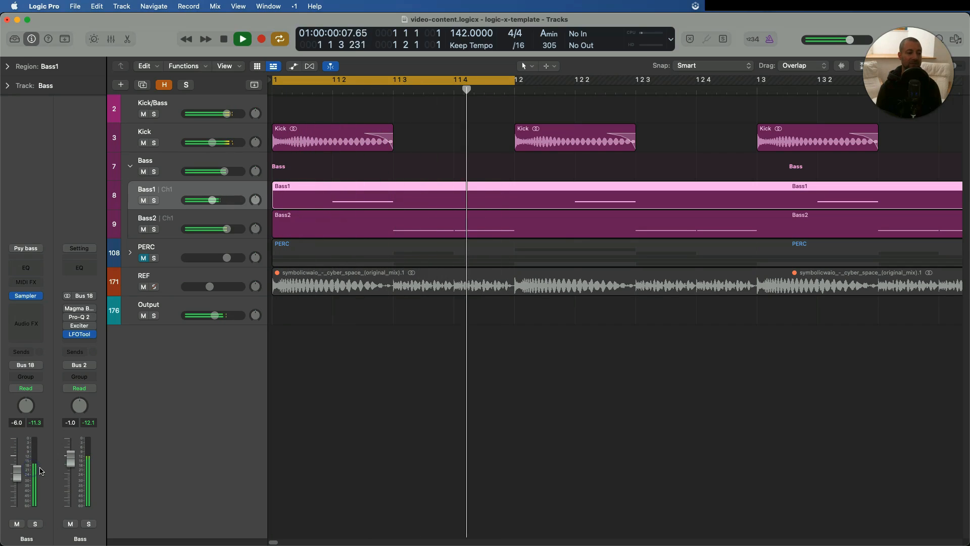
key(space)
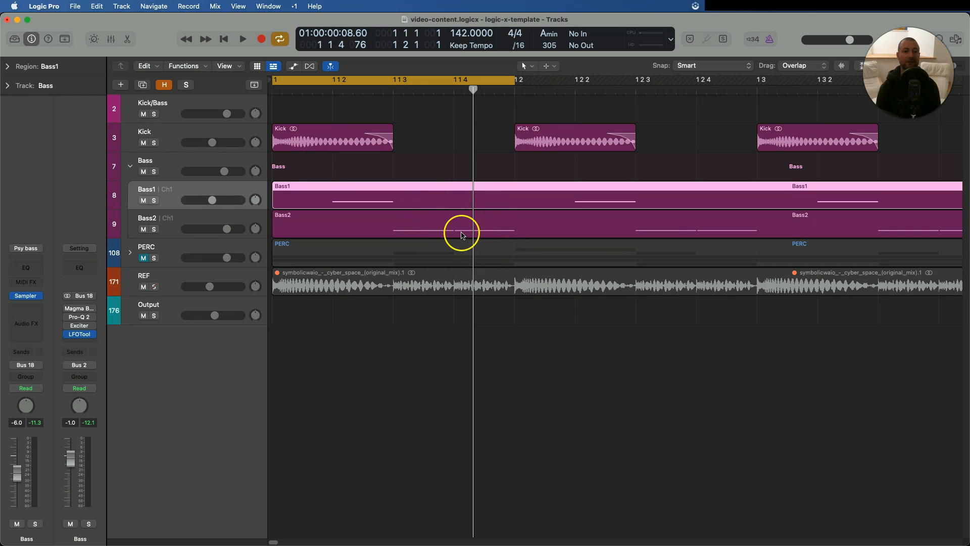
Try the Bass1 track's volume at -8.0 dB during playback, and set it to -4.0 dB for comparison.
key(space)
key(space)
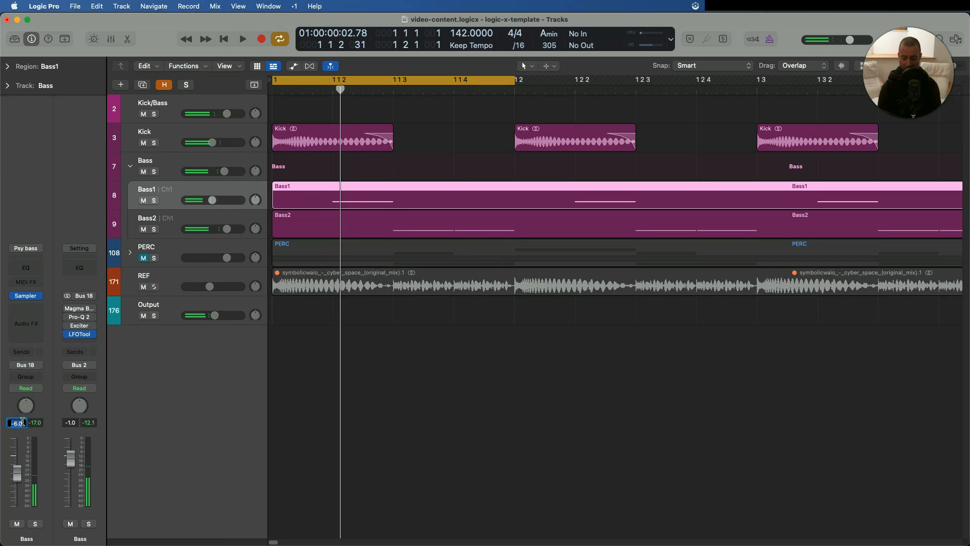
key(space)
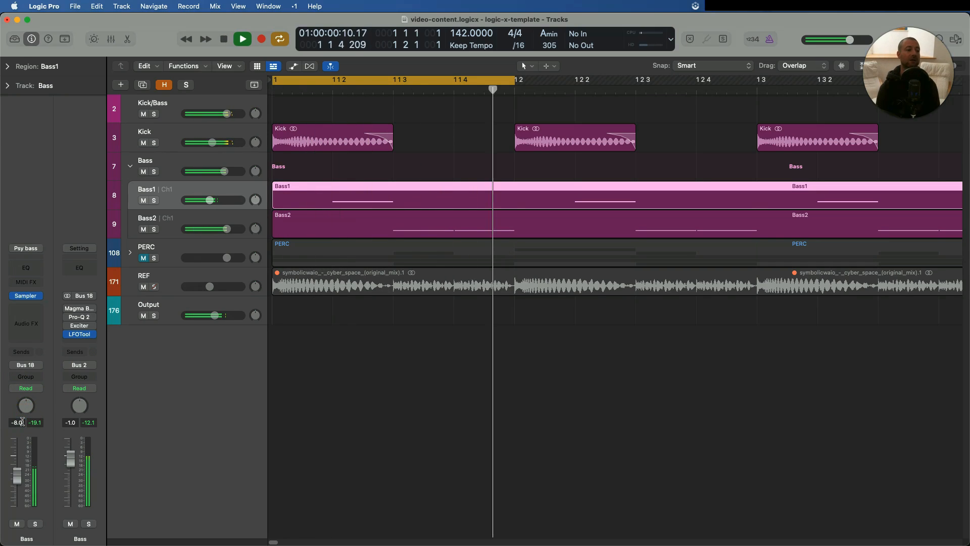
key(space)
double_click(17, 427)
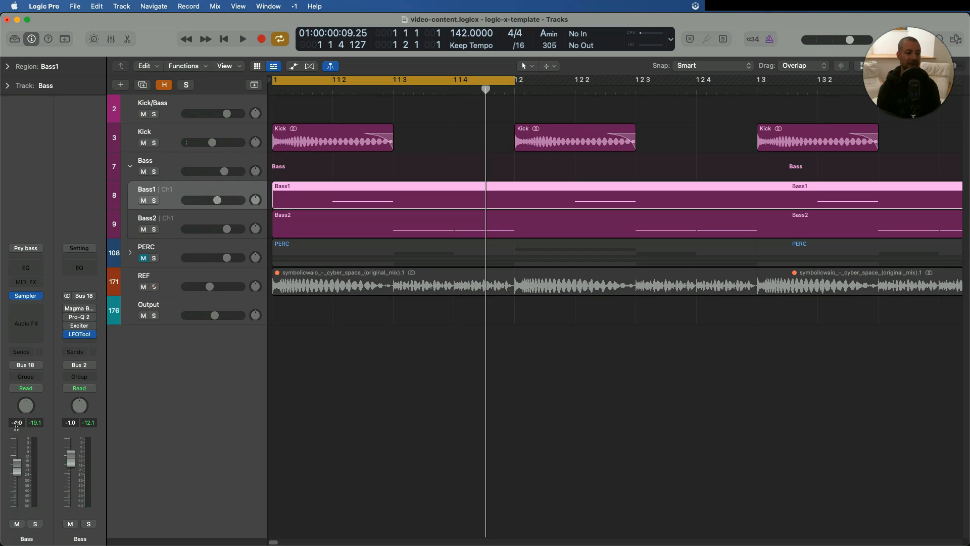
Audition the loop and set the Bass1 track's volume to -6 dB.
key(space)
double_click(17, 423)
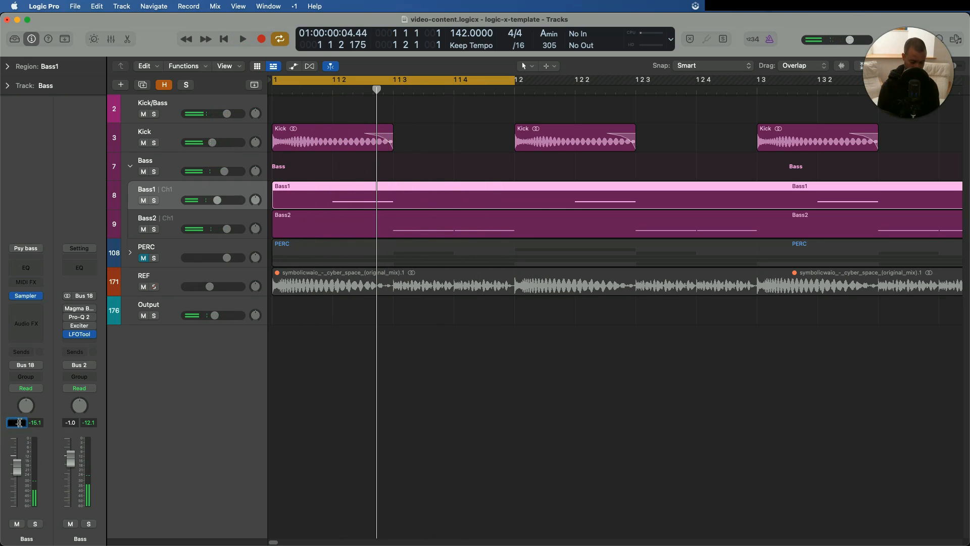
text(-6)
key(Return)
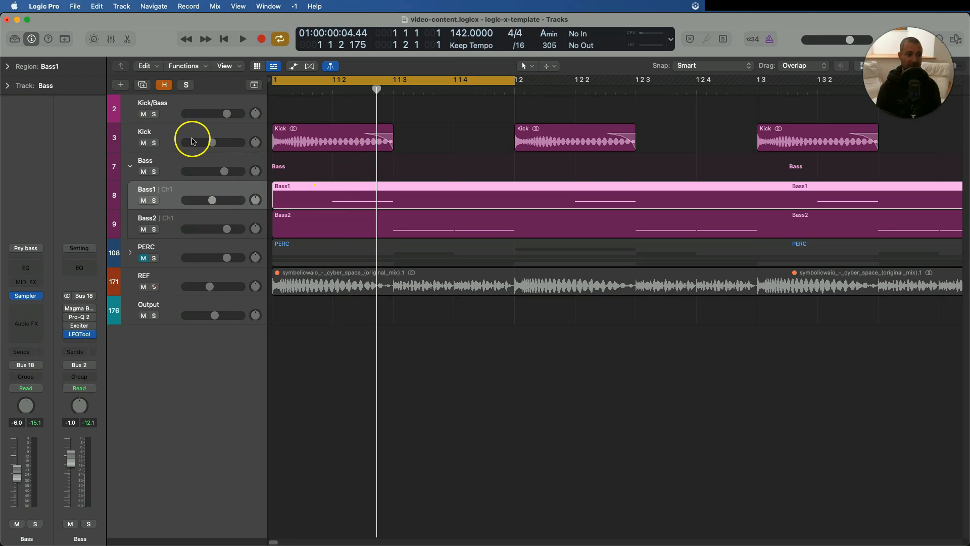
Select the Kick track and set the cycle range to the second sixteenth, from 1 1 2 to 1 1 3.
click(171, 130)
click(339, 81)
click(340, 80)
drag(340, 81, 393, 86)
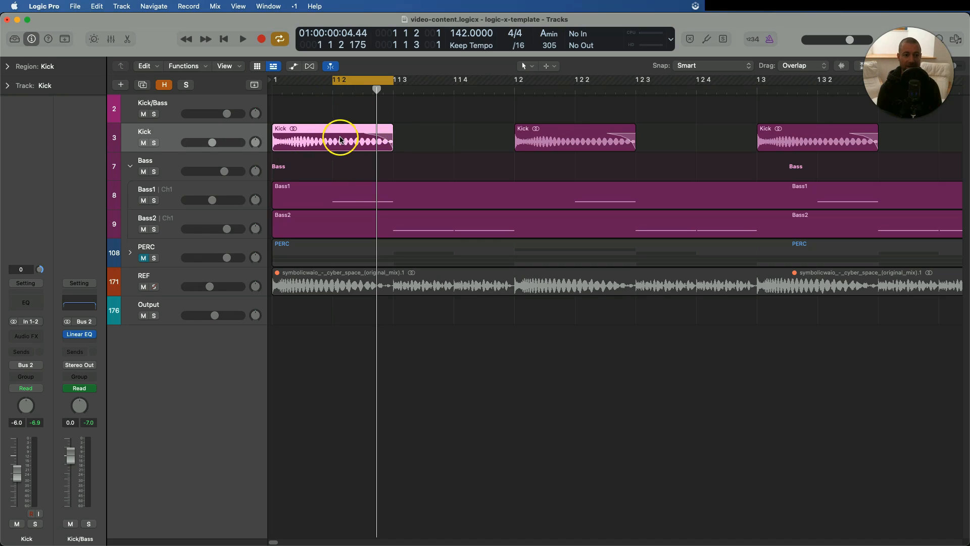
Solo the Kick track, add a Channel EQ with its low cut turned off, and play the loop to view the kick's spectrum.
click(154, 143)
click(26, 302)
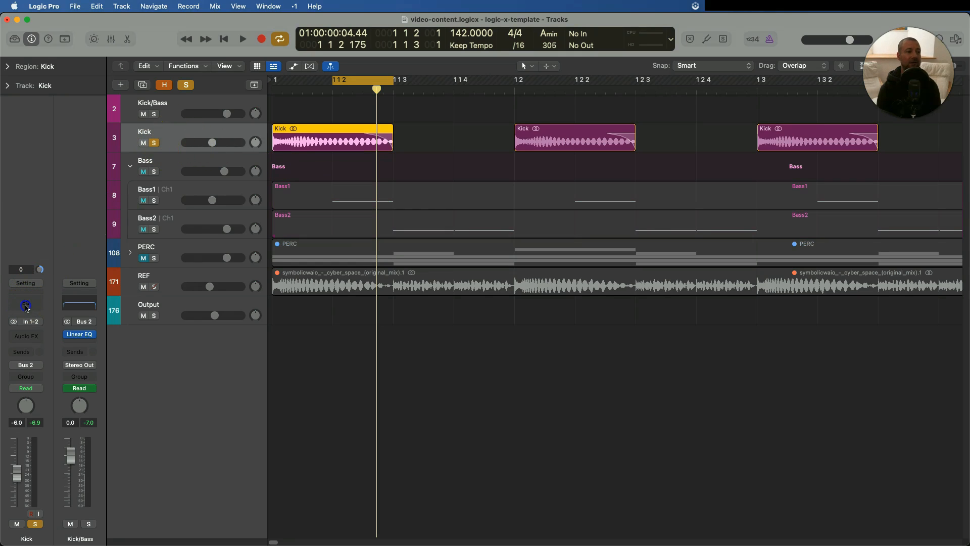
click(419, 272)
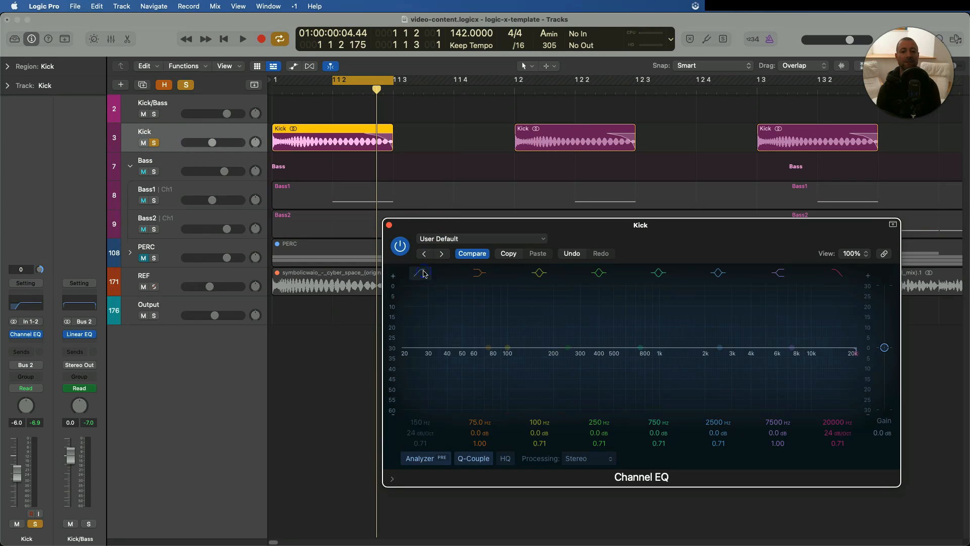
key(space)
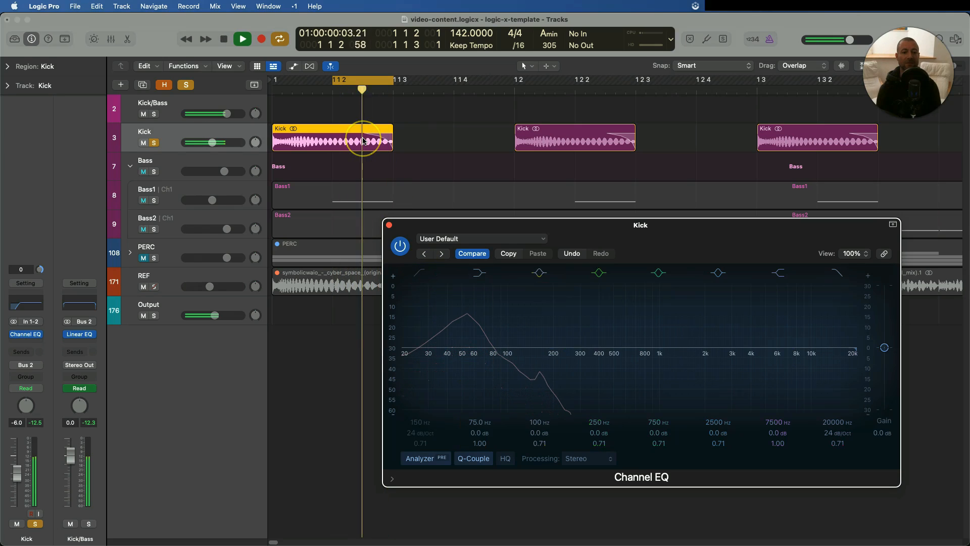
key(space)
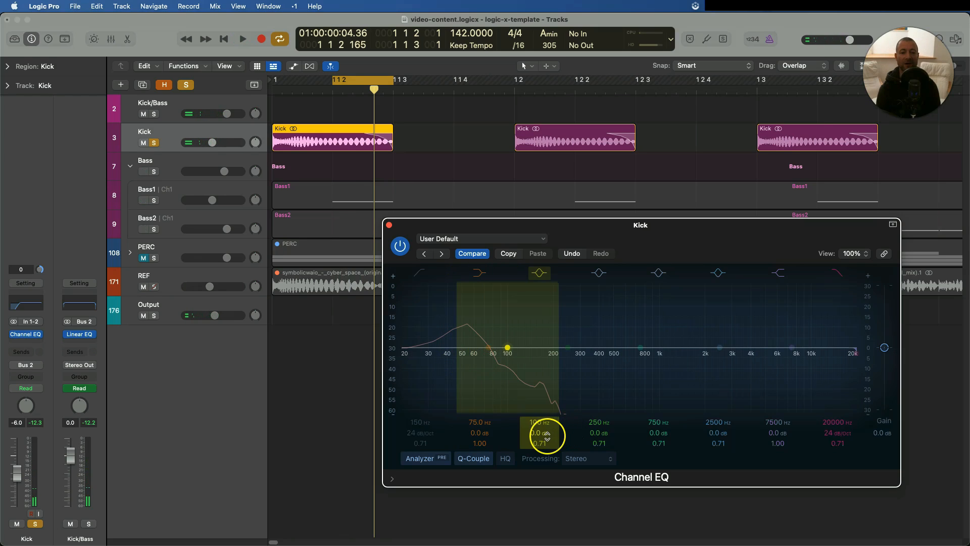
Move the 100 Hz bell band of the Kick's Channel EQ to 55 Hz, close the EQ and unsolo the Kick.
drag(541, 422, 541, 423)
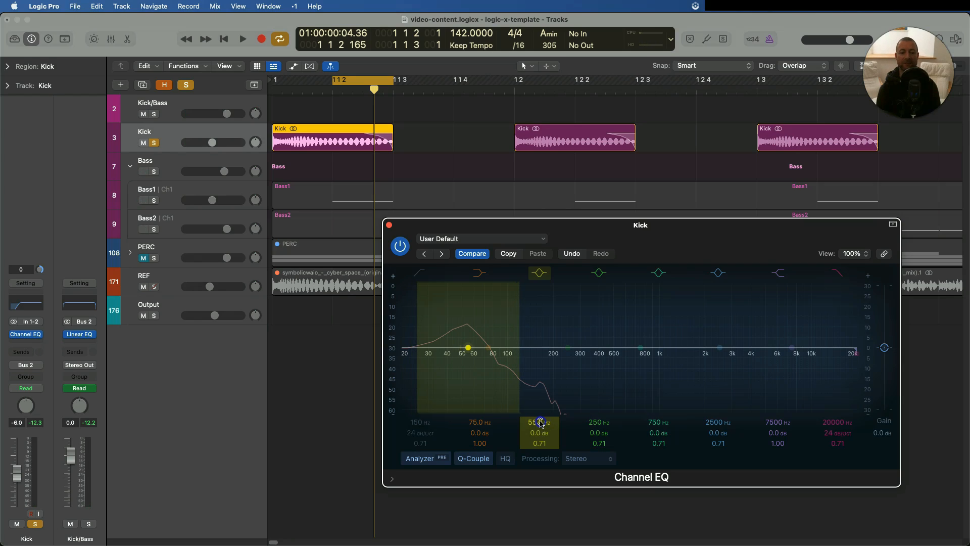
click(389, 225)
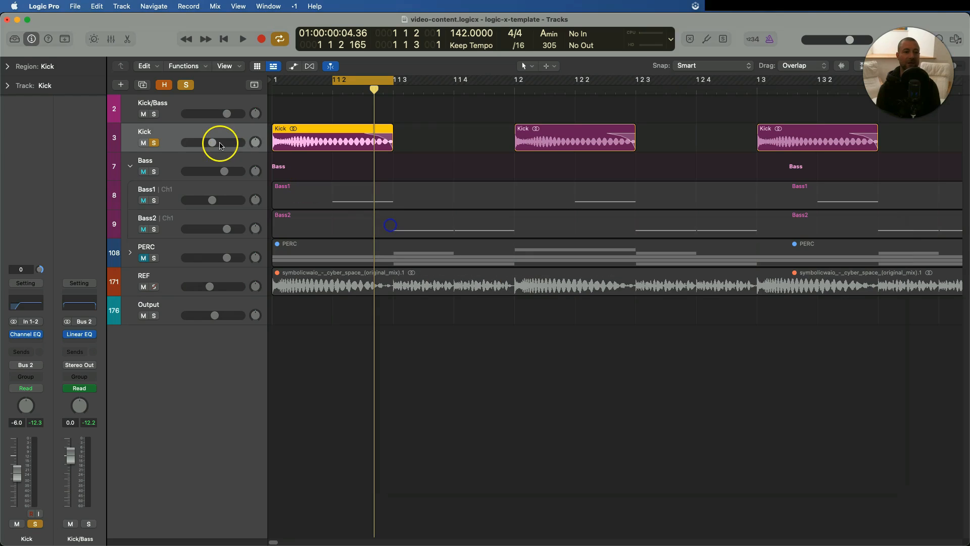
click(163, 146)
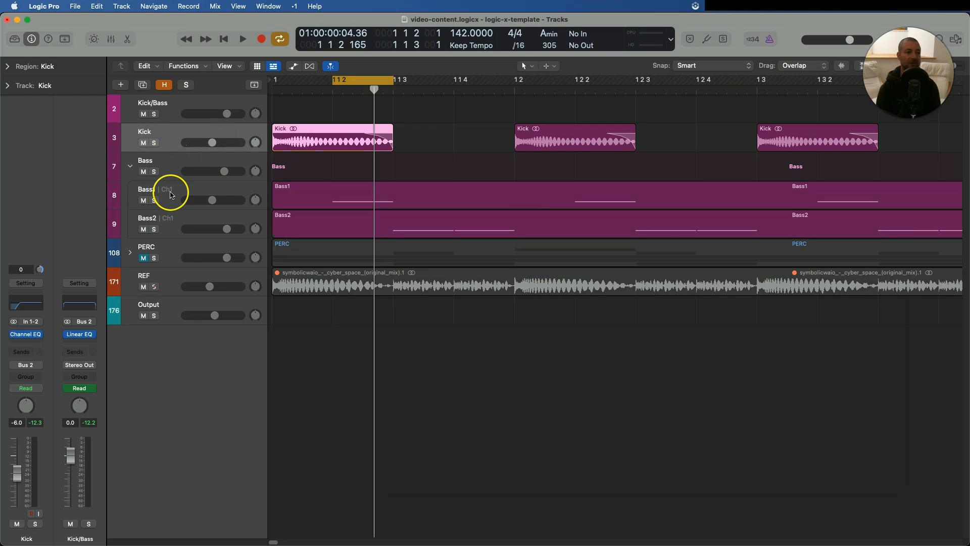
Add a Channel EQ to Bass1 with the low cut off, and set the 100 Hz bell to 55 Hz, -4.0 dB and Q 1.40.
click(169, 192)
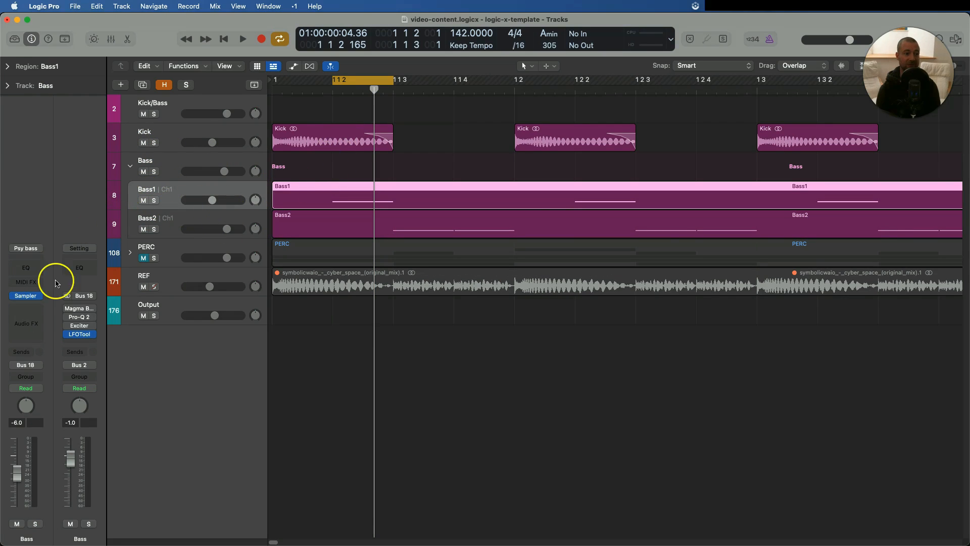
click(31, 268)
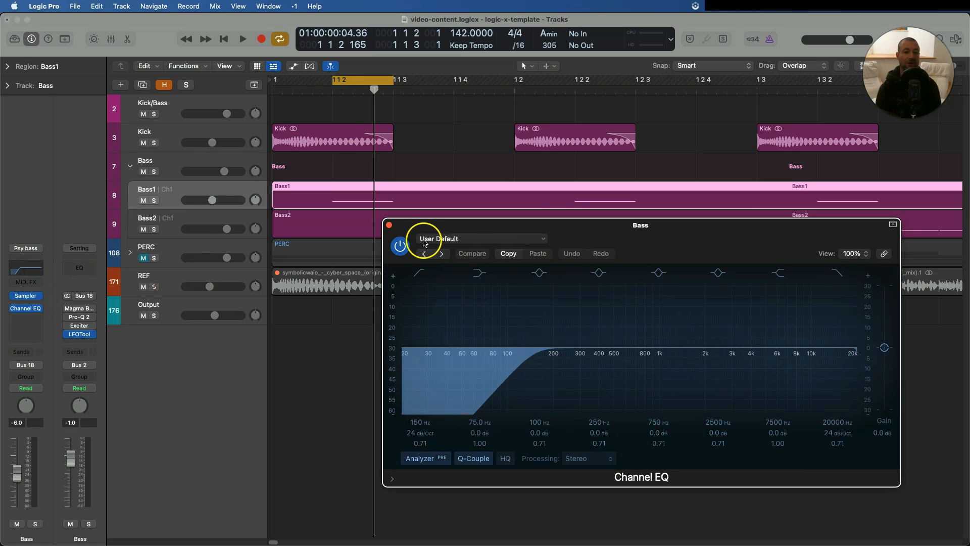
click(421, 273)
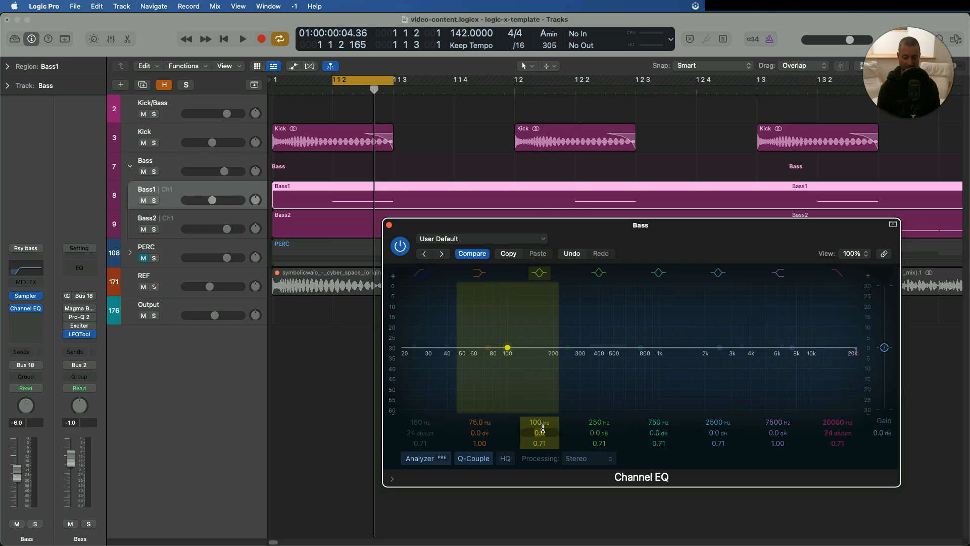
scroll(542, 428, down, 4)
click(538, 445)
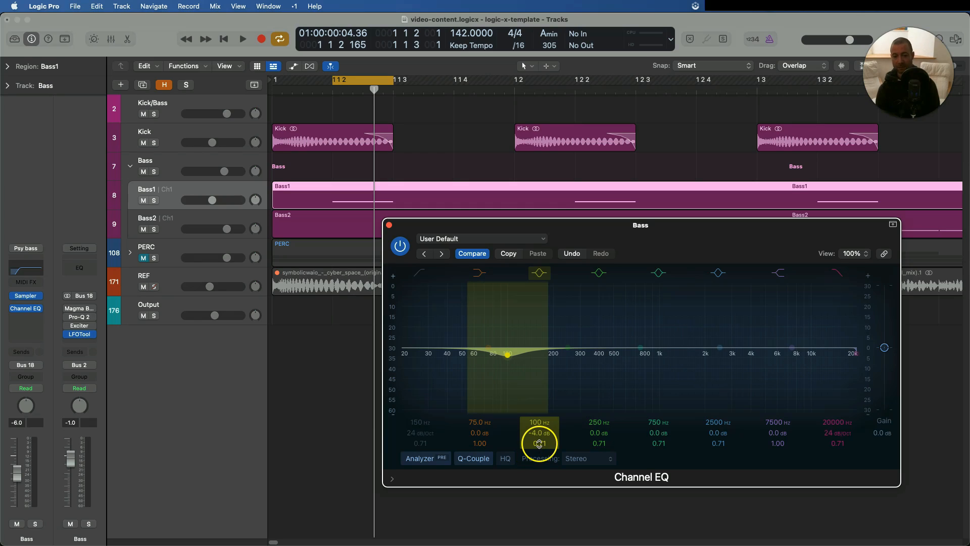
scroll(540, 443, up, 3)
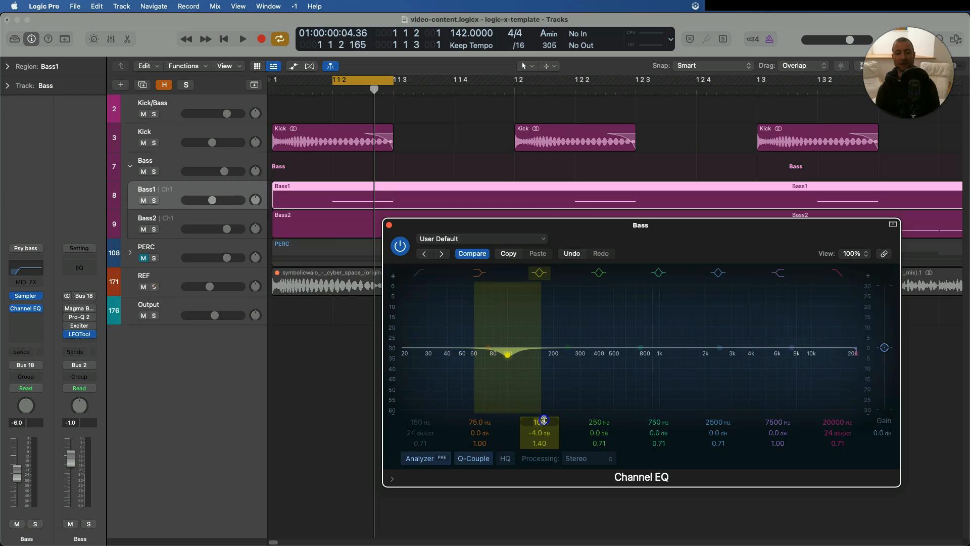
scroll(543, 419, down, 5)
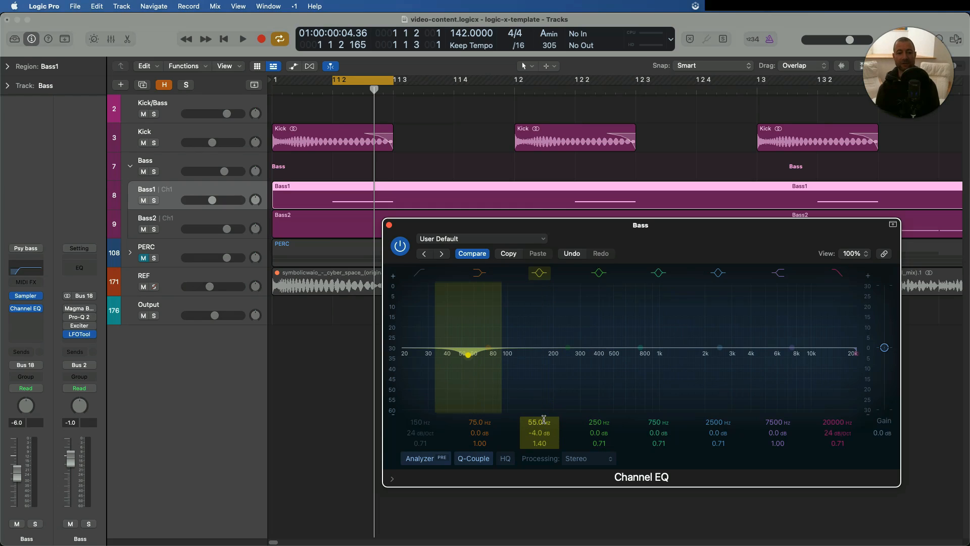
Enable Bass1's low cut at 42 Hz with a 36 dB/Oct slope, audition the loop, and close the EQ.
click(416, 284)
scroll(421, 423, down, 8)
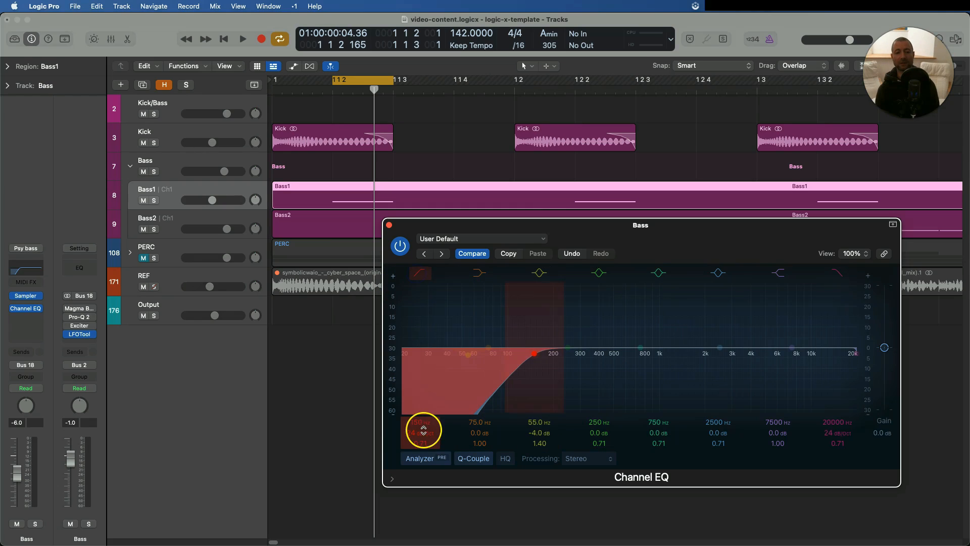
scroll(423, 426, down, 4)
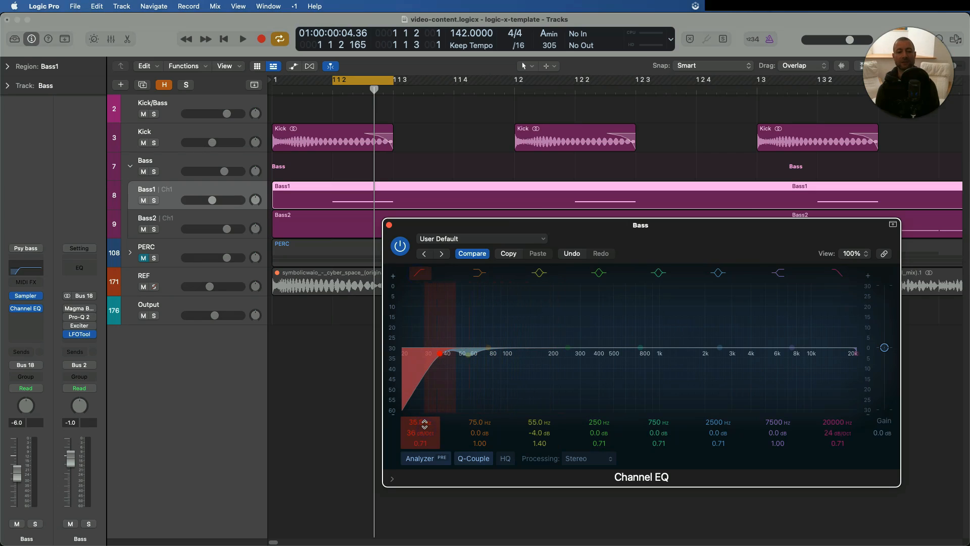
drag(413, 423, 412, 422)
key(space)
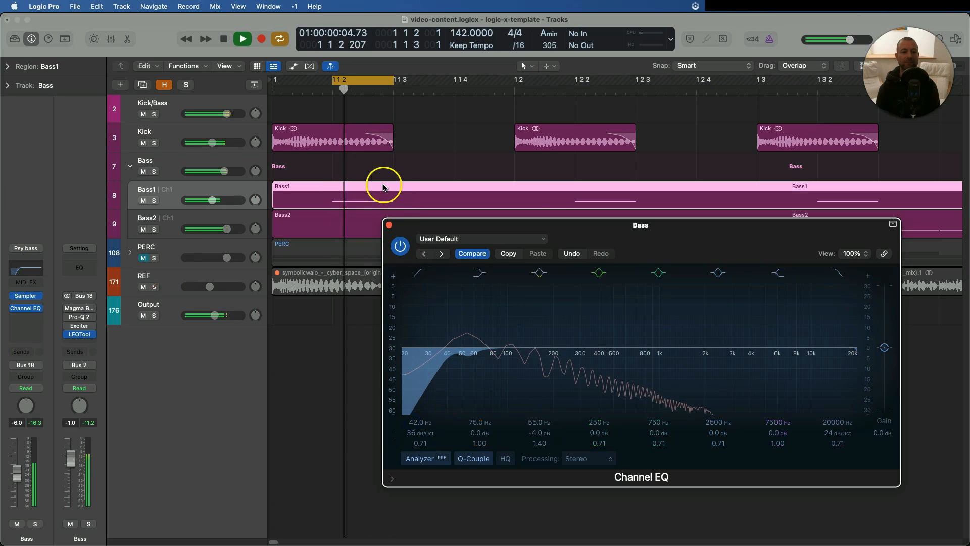
click(389, 225)
key(space)
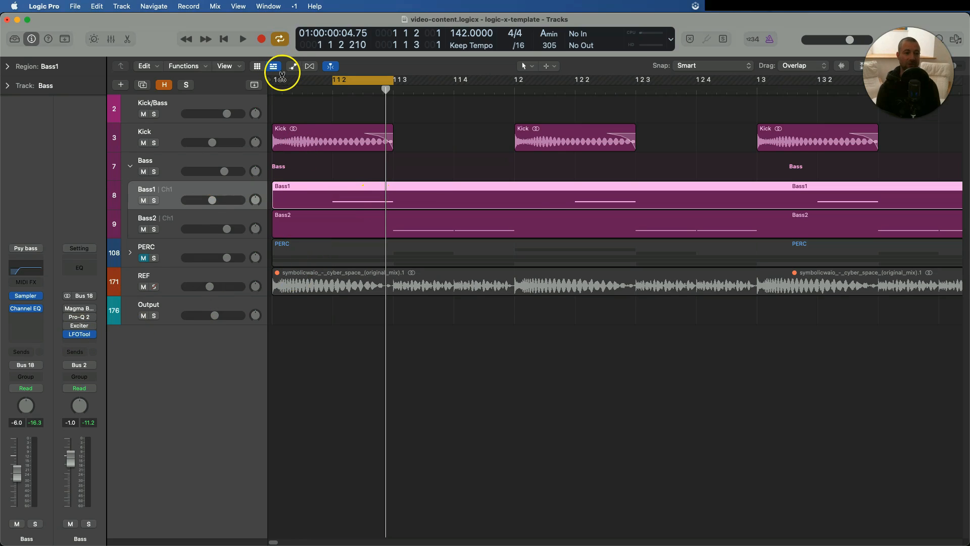
Set the cycle range to the first beat, from 1 1 1 to 1 2 1, and audition the kick and bass together.
drag(274, 83, 513, 109)
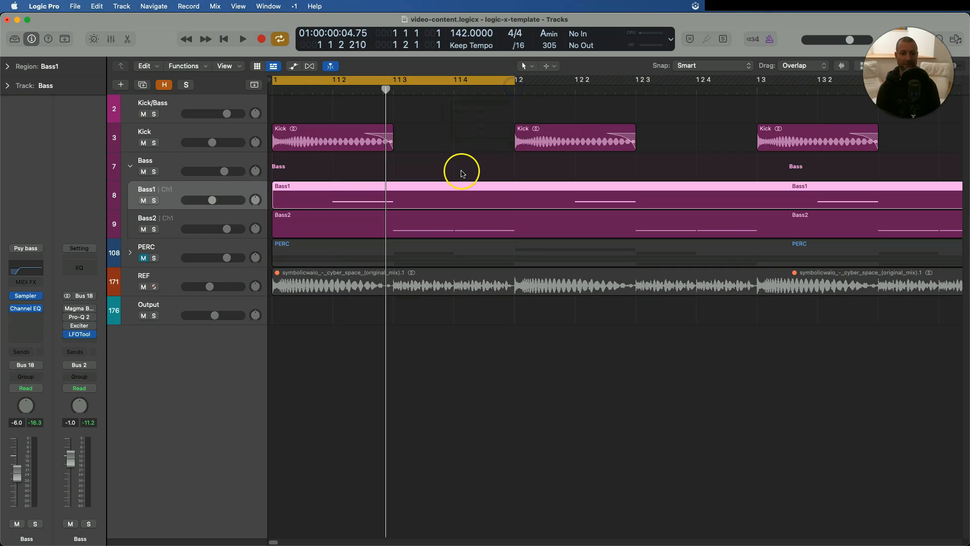
key(space)
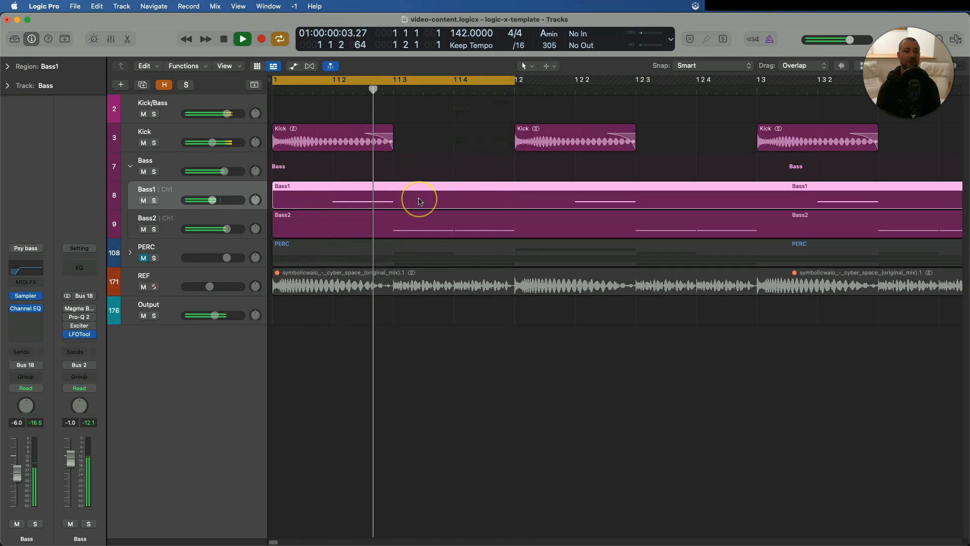
key(space)
Reopen Bass1's Channel EQ and set the gain of its 55 Hz band to -7 dB.
click(170, 192)
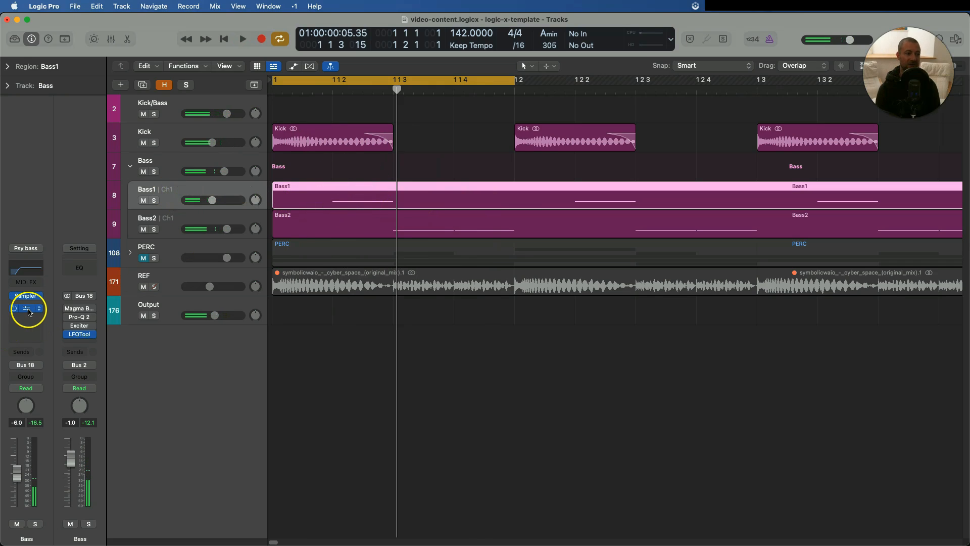
click(30, 312)
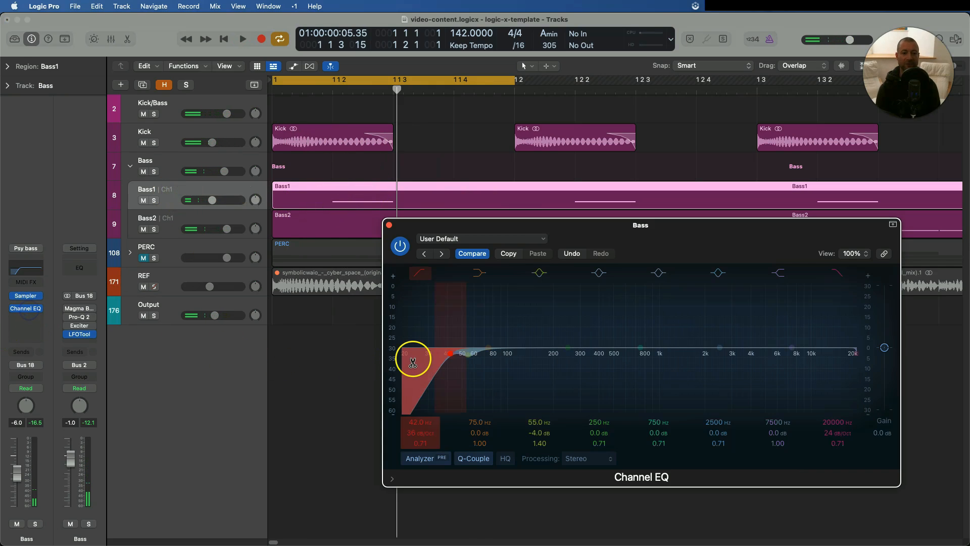
click(548, 433)
text(-7)
key(Return)
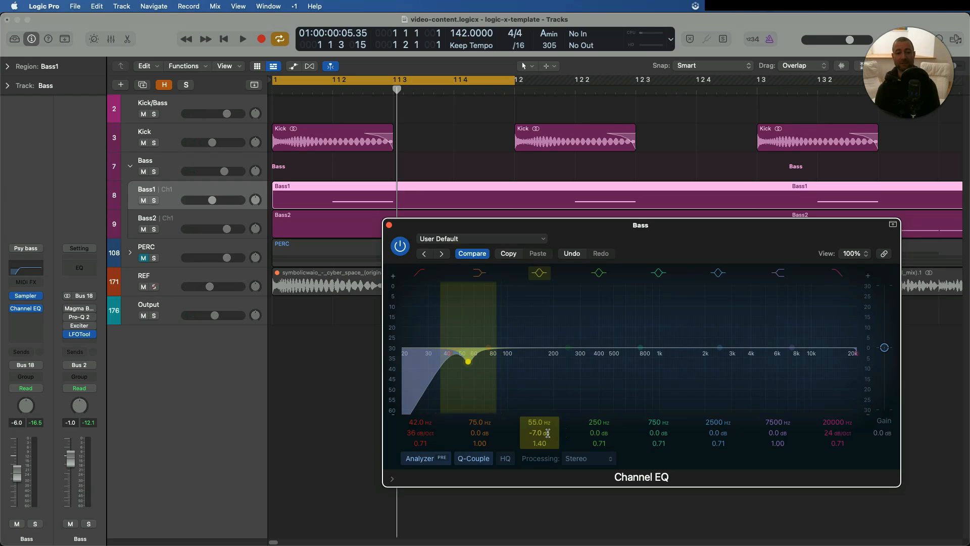
Audition the loop, close Bass1's Channel EQ window, and compare the sound with the EQ bypassed and active.
key(space)
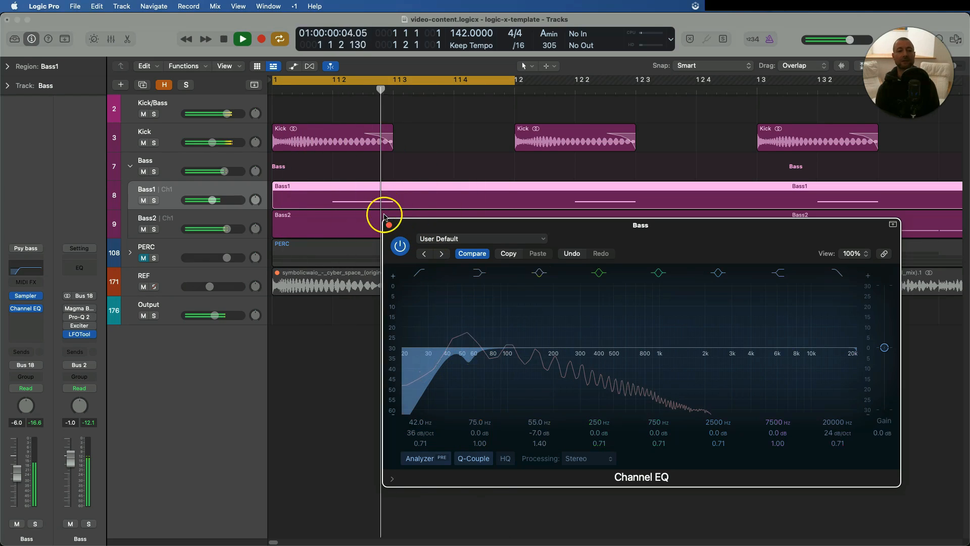
click(389, 226)
click(14, 308)
click(13, 309)
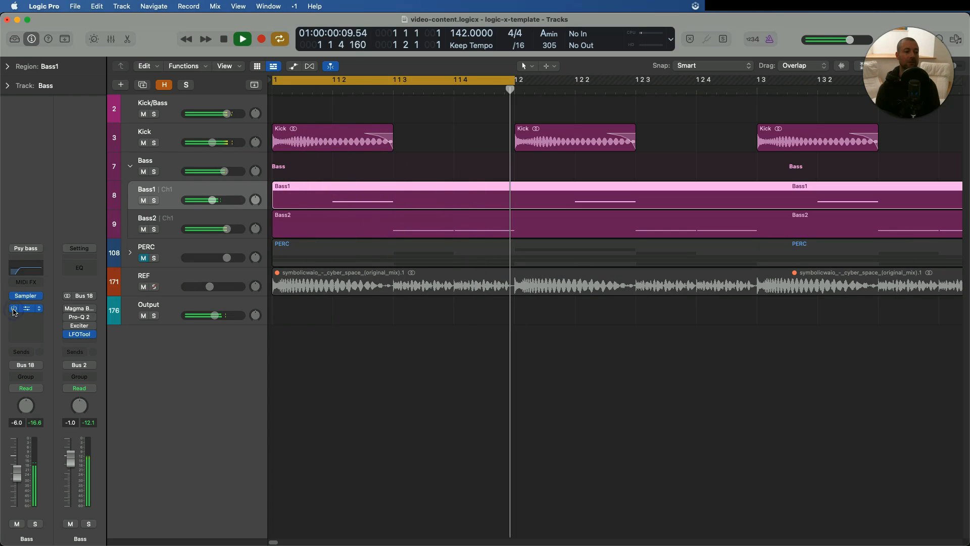
key(space)
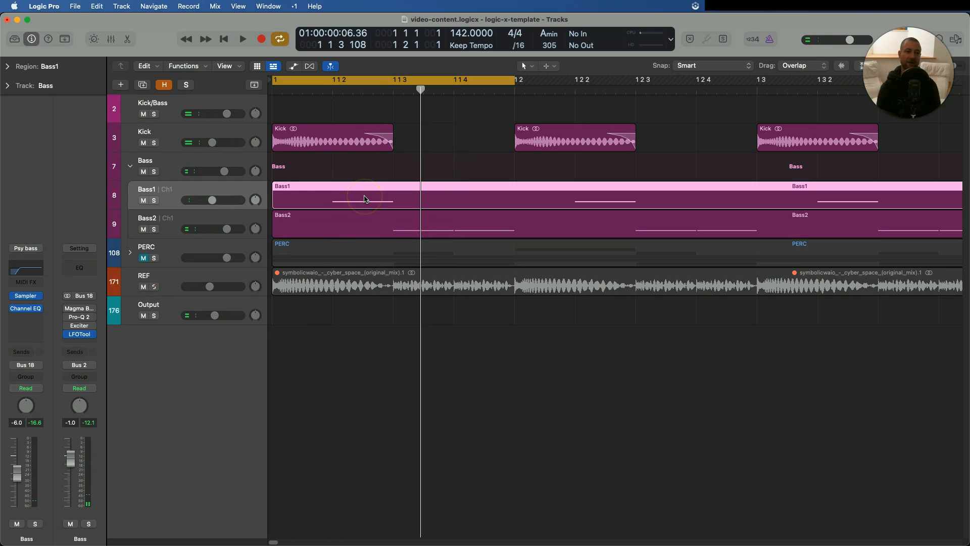
Insert a stereo Pro-Q 2 on the Bass2 track, move its window clear of the screen edge, and load the G# preset.
click(178, 217)
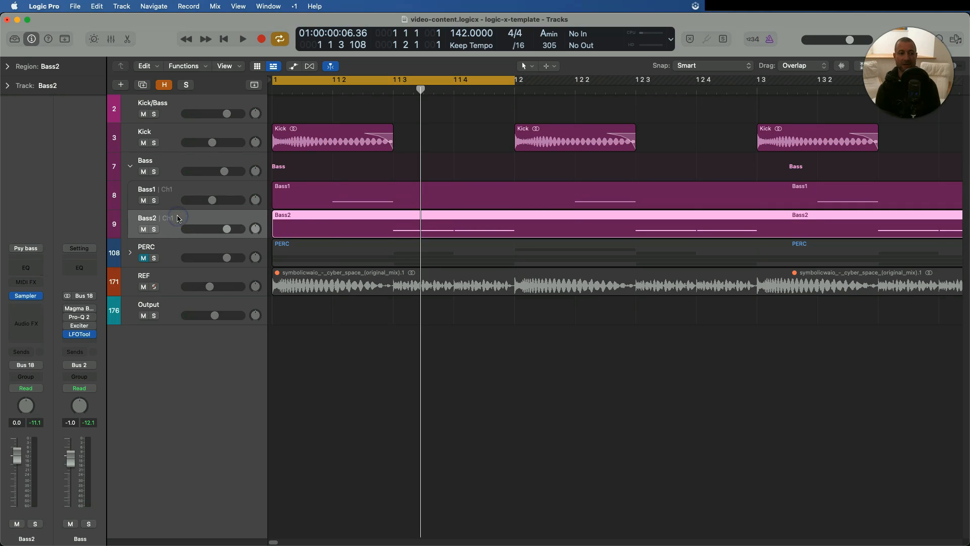
click(38, 309)
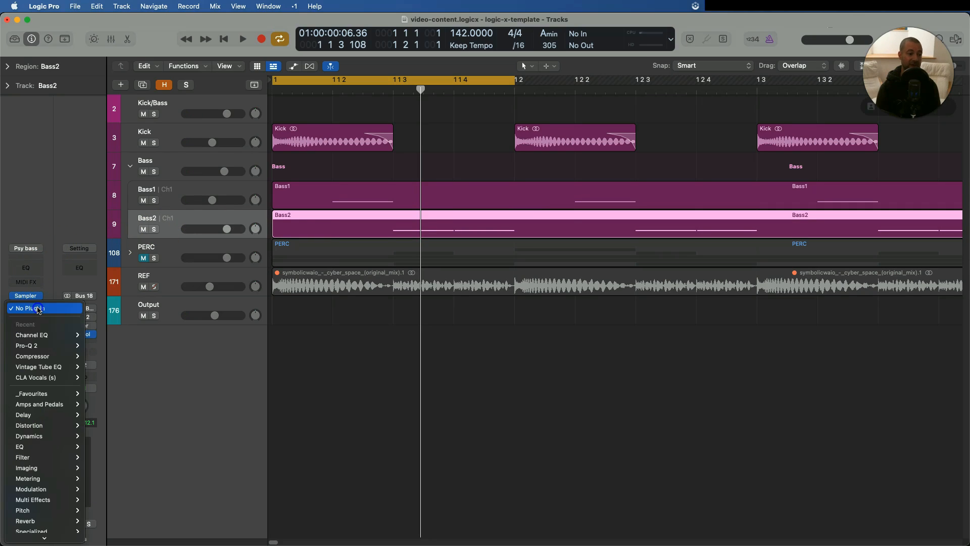
mouse_move(43, 346)
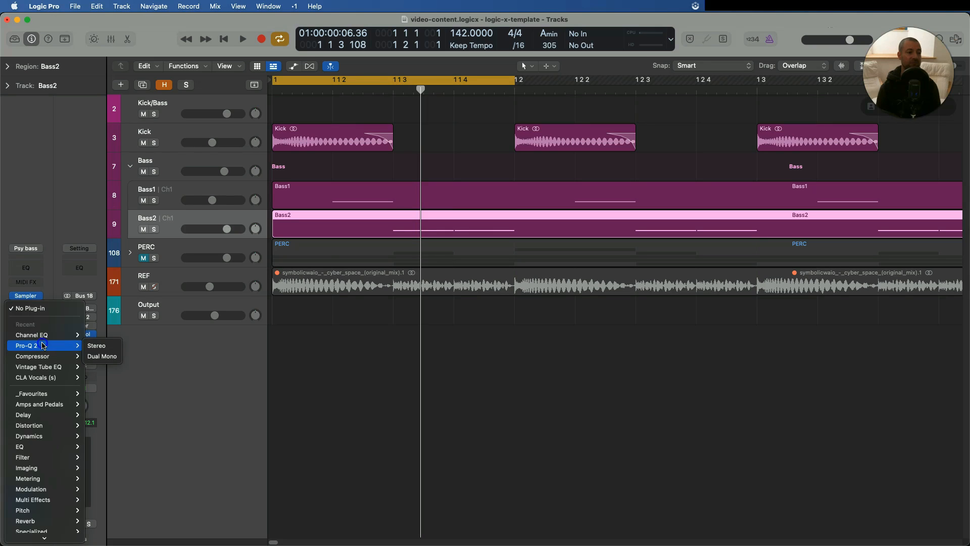
click(89, 346)
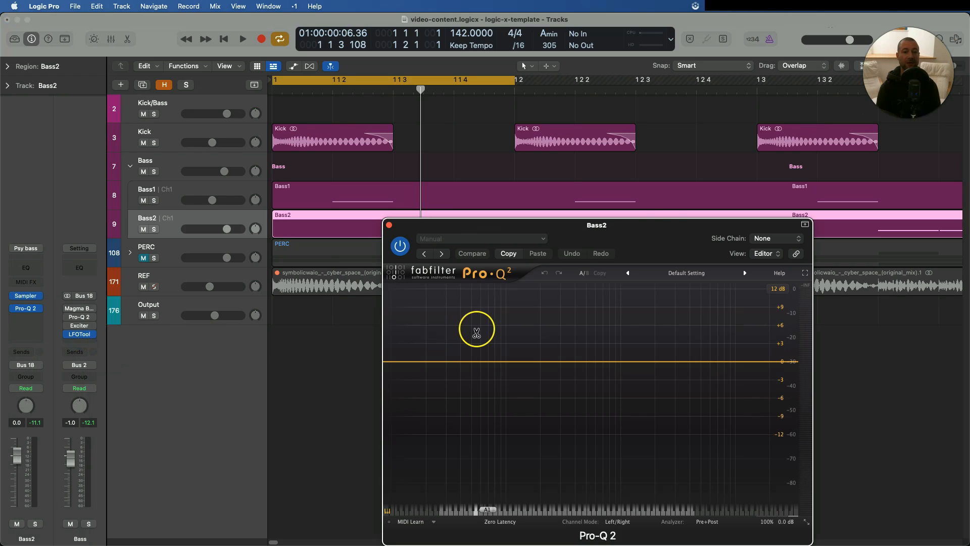
drag(660, 222, 524, 166)
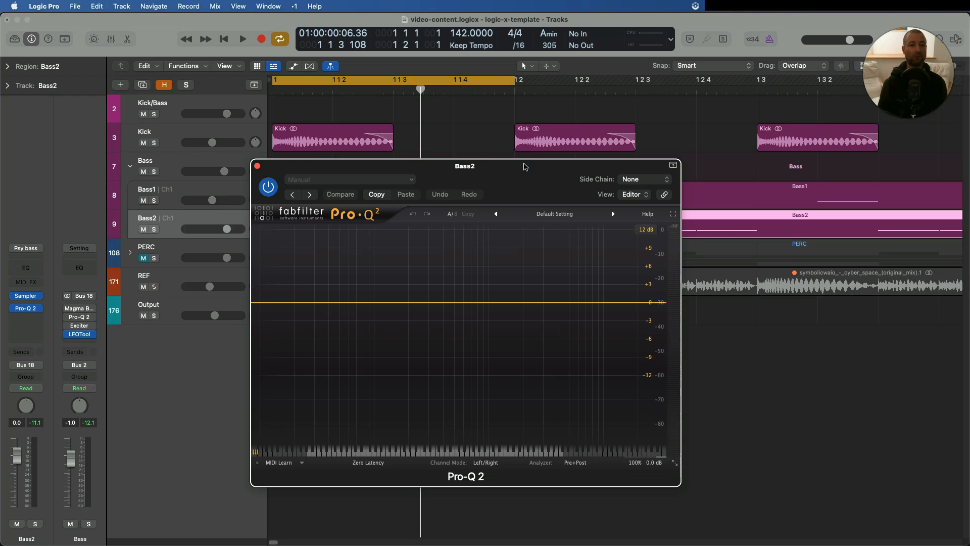
click(400, 183)
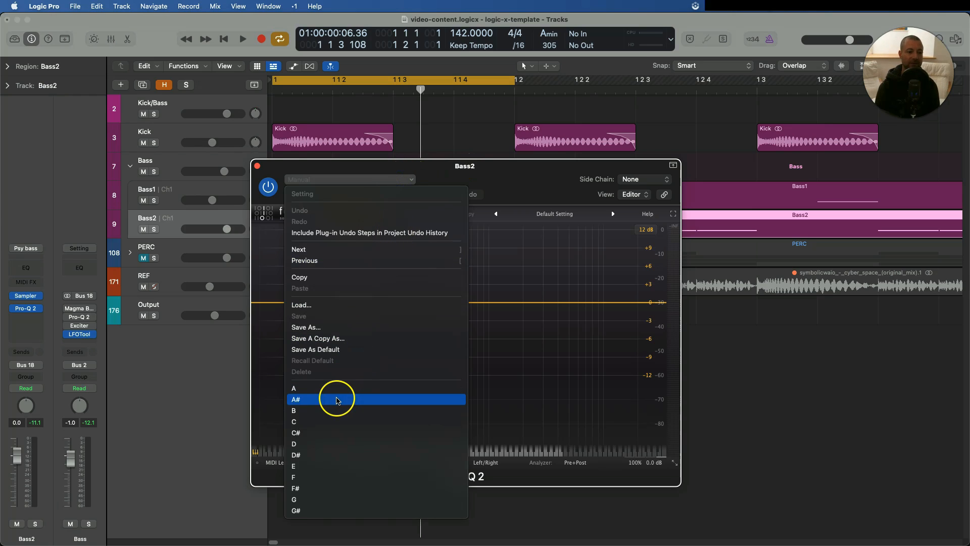
click(336, 511)
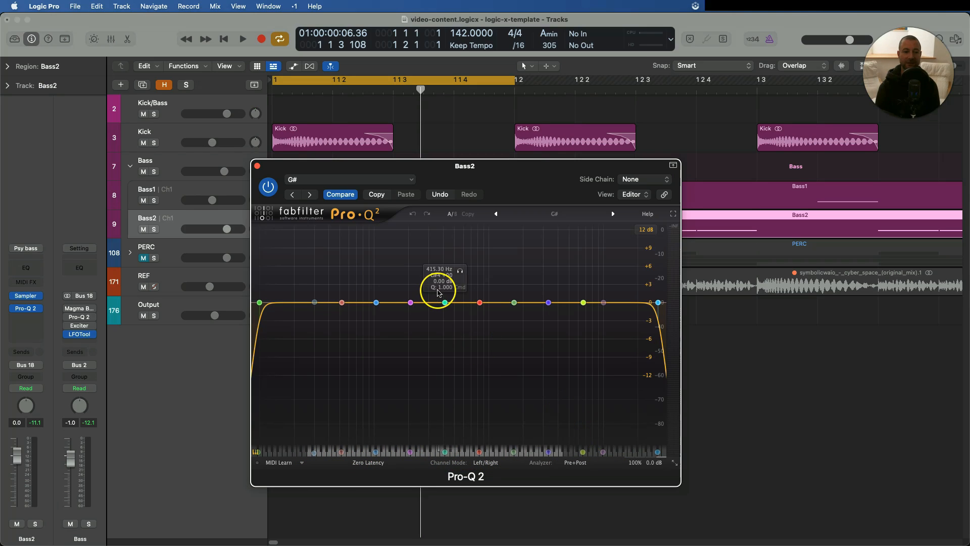
Set the gain of Band 2 in Bass2's Pro-Q 2 to 2 dB and start playback to hear the boost.
click(376, 303)
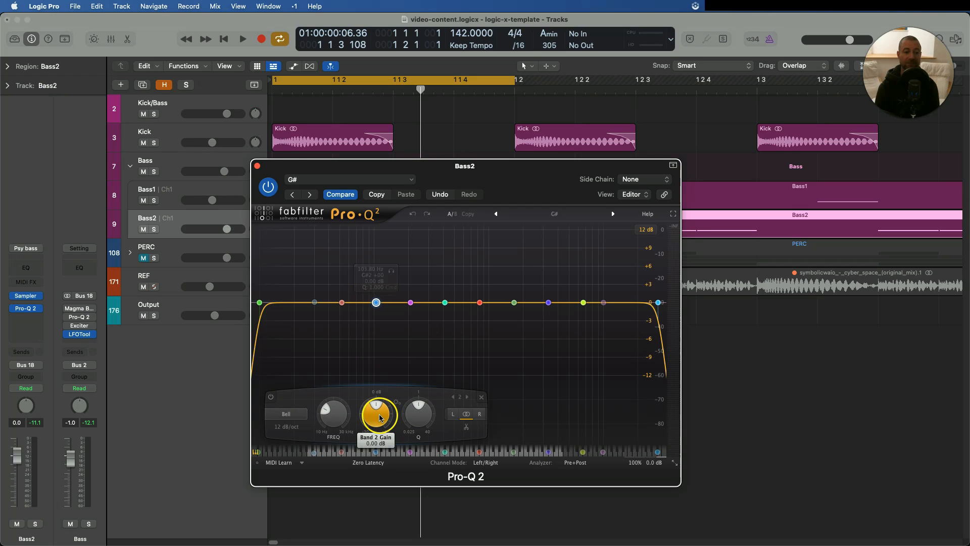
text(2)
key(Return)
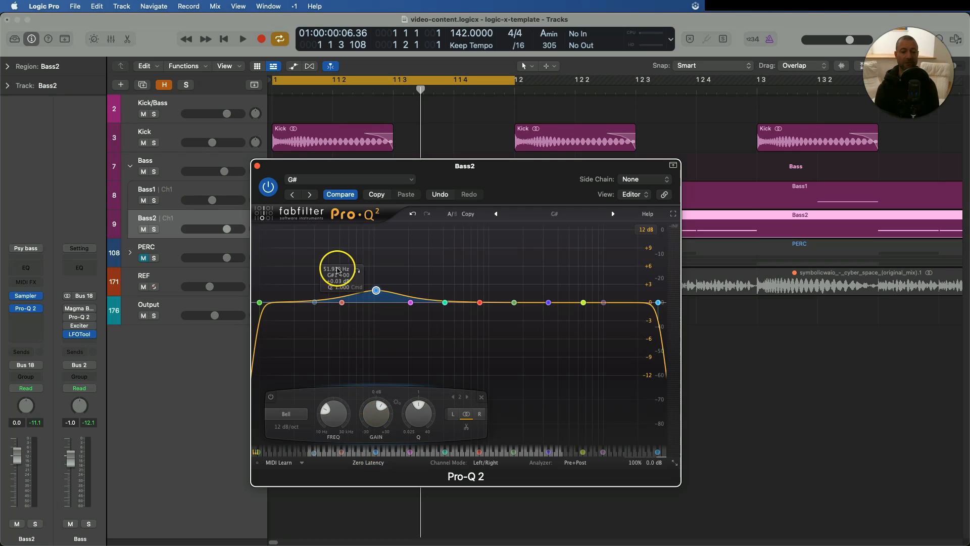
key(space)
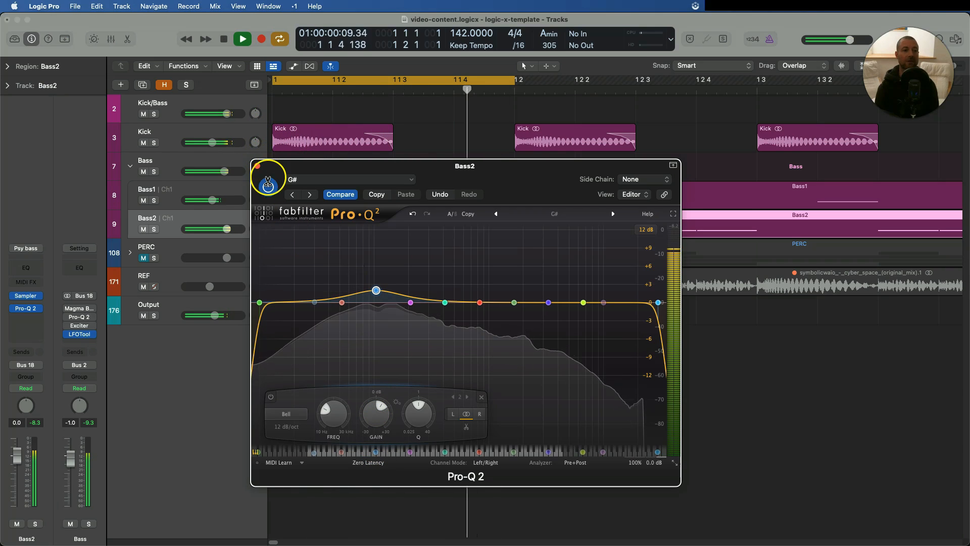
Compare the loop with Bass2's Pro-Q 2 bypassed and active, stop playback, inspect the 103.8 Hz boost again and close the EQ window.
click(268, 186)
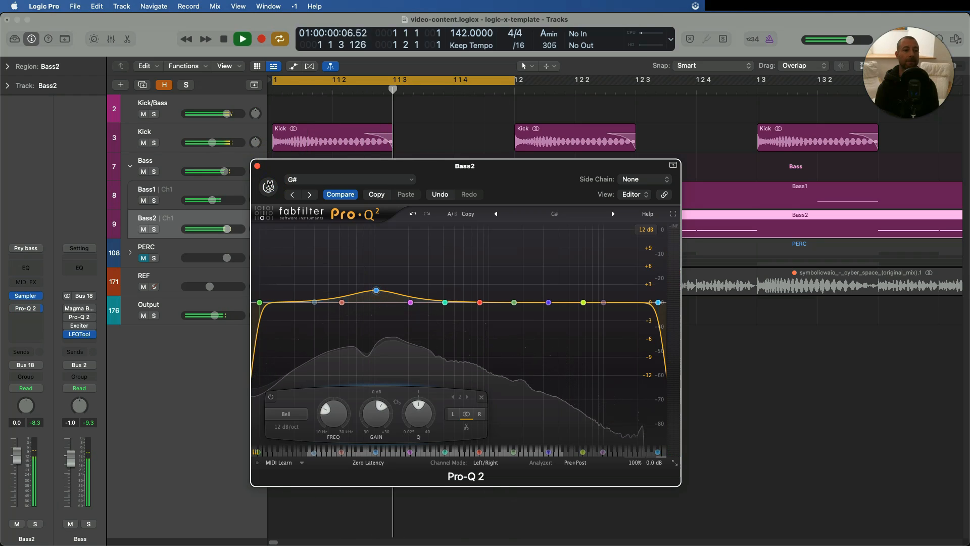
click(269, 186)
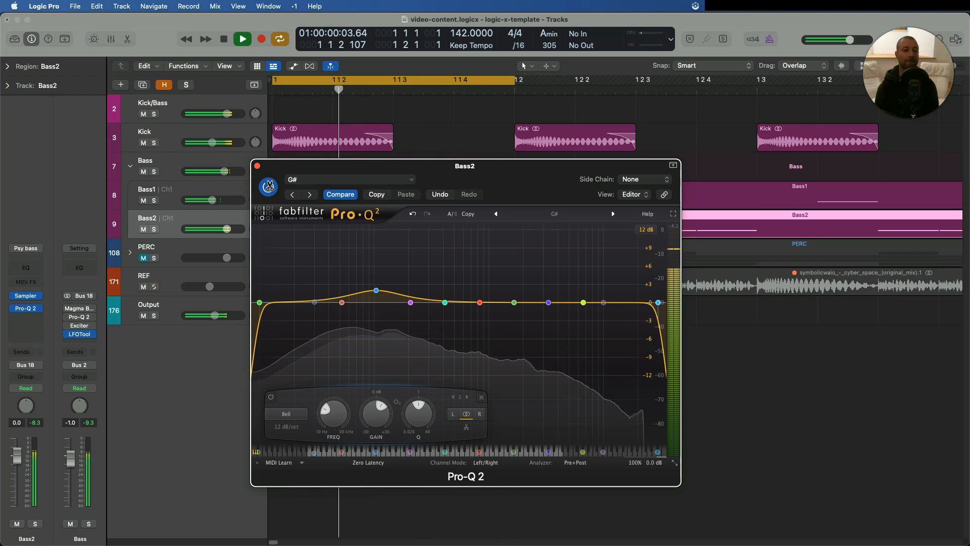
key(space)
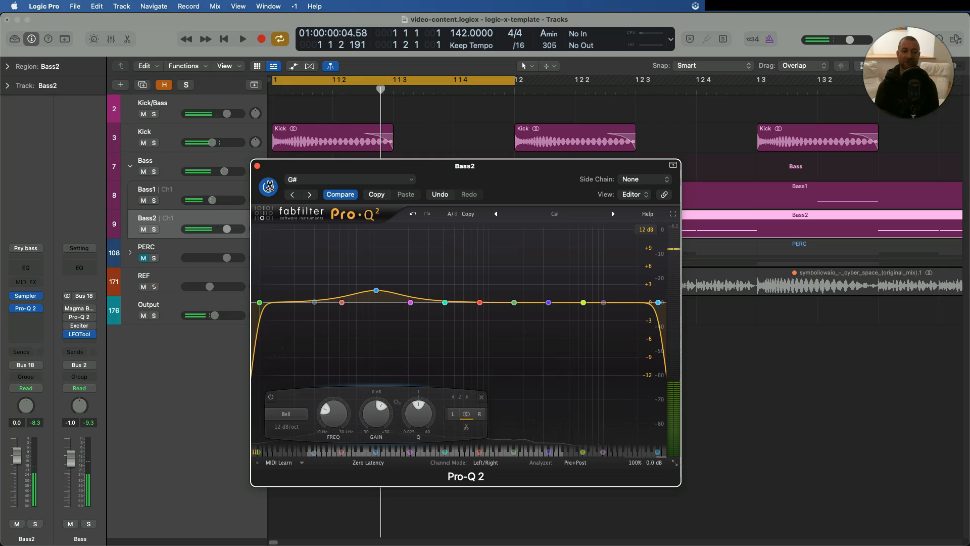
click(258, 163)
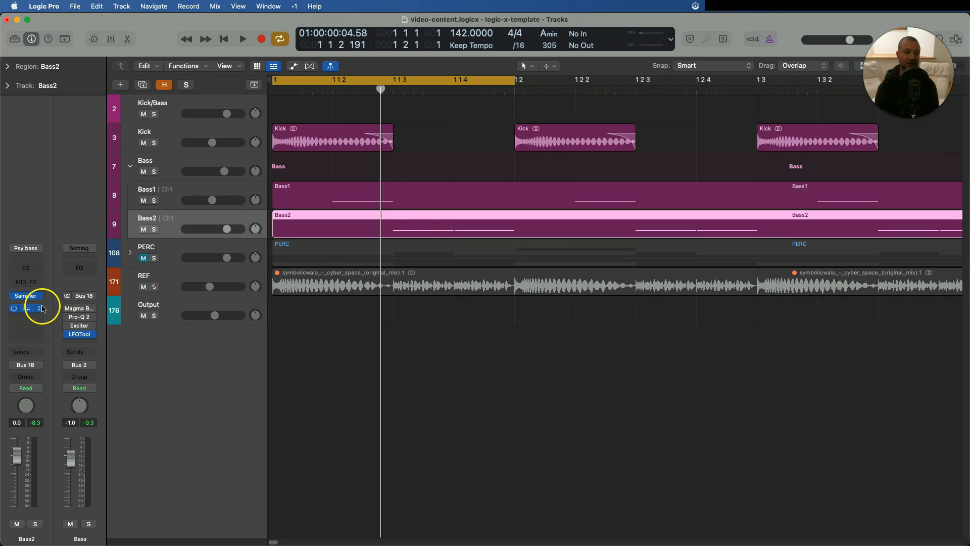
click(26, 308)
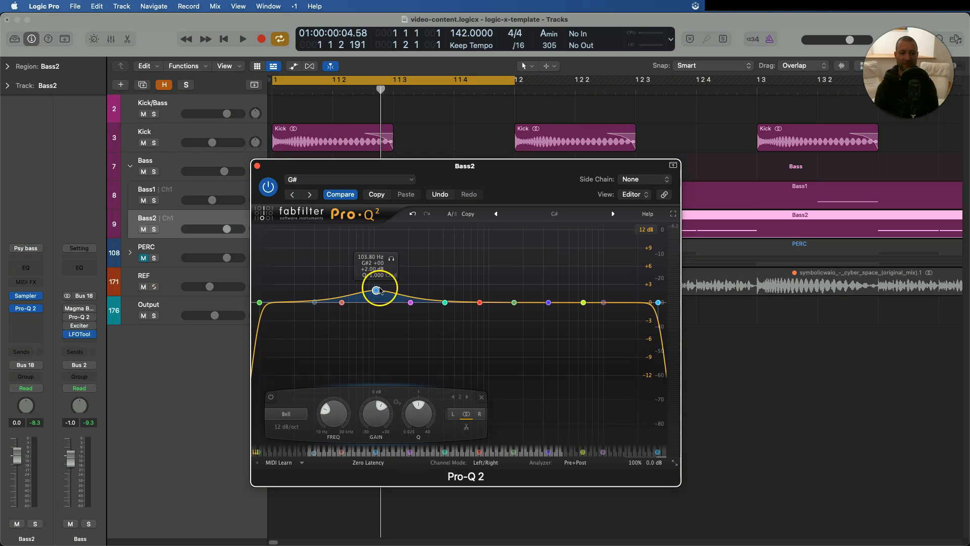
click(256, 165)
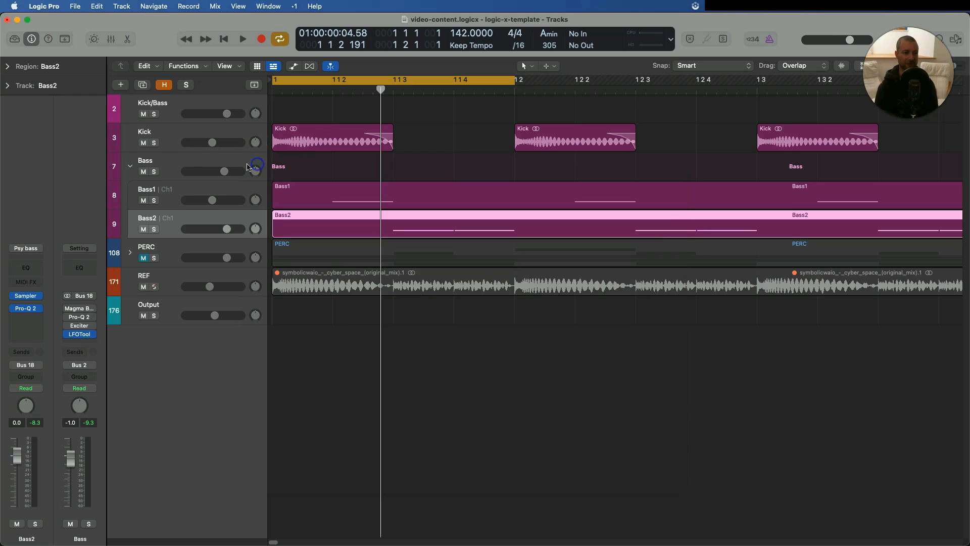
Select the Bass track, turn on its Magma BB Tubes plug-in, and open and reposition the plug-in window.
click(173, 161)
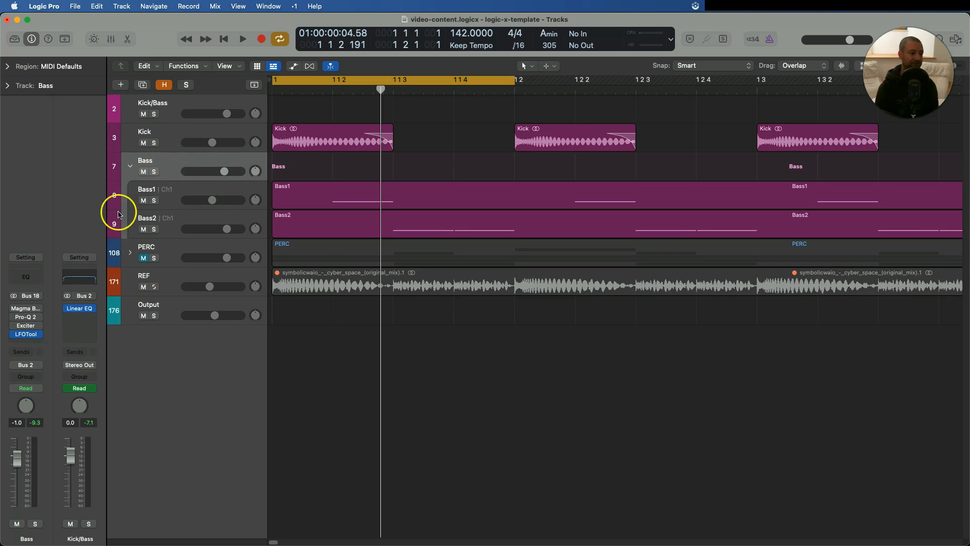
mouse_move(20, 312)
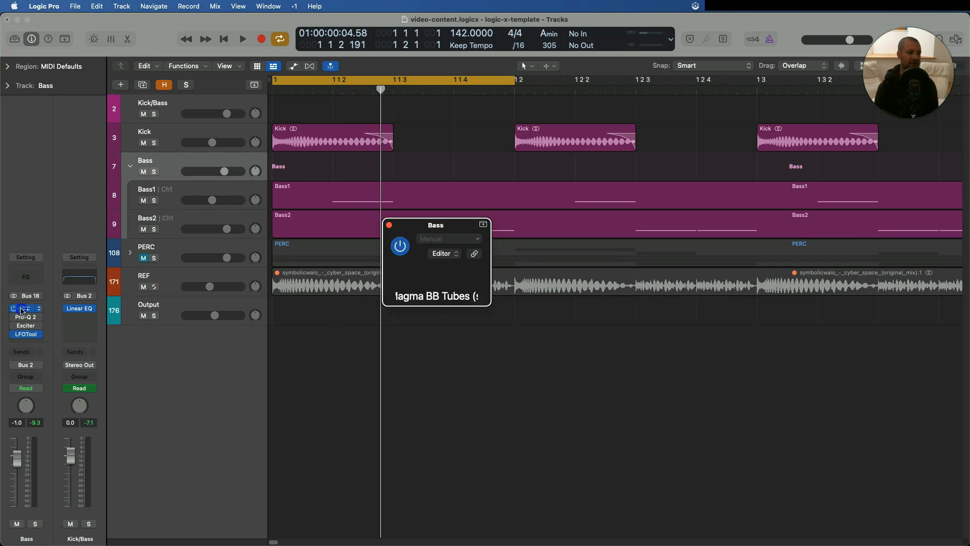
click(21, 310)
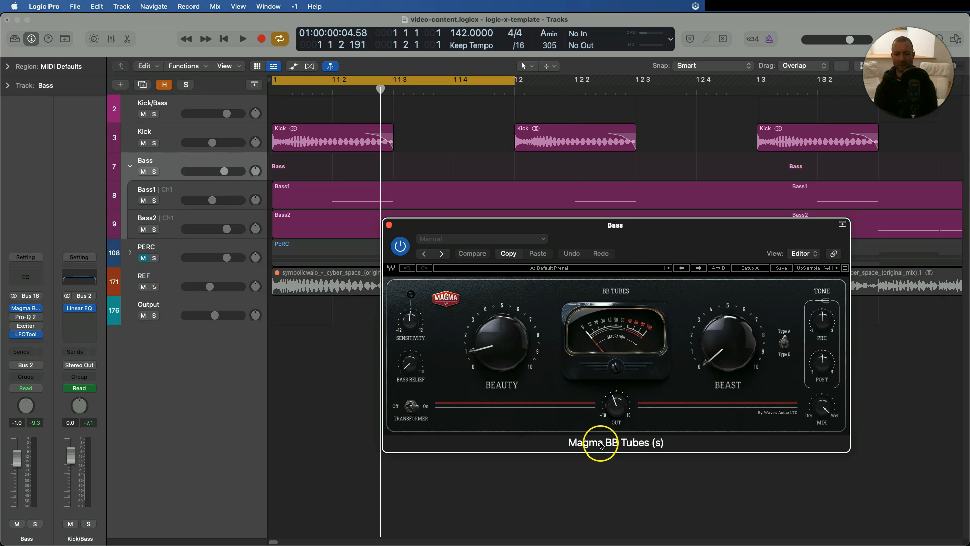
drag(654, 242, 538, 248)
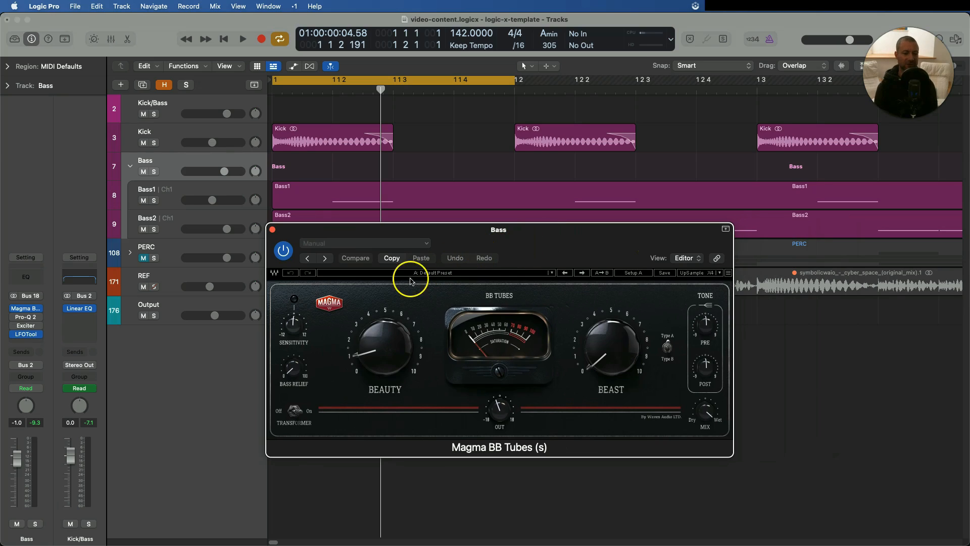
Compare the loop with Magma BB Tubes bypassed and active, close its window, and bypass the plug-in on the Bass track.
key(space)
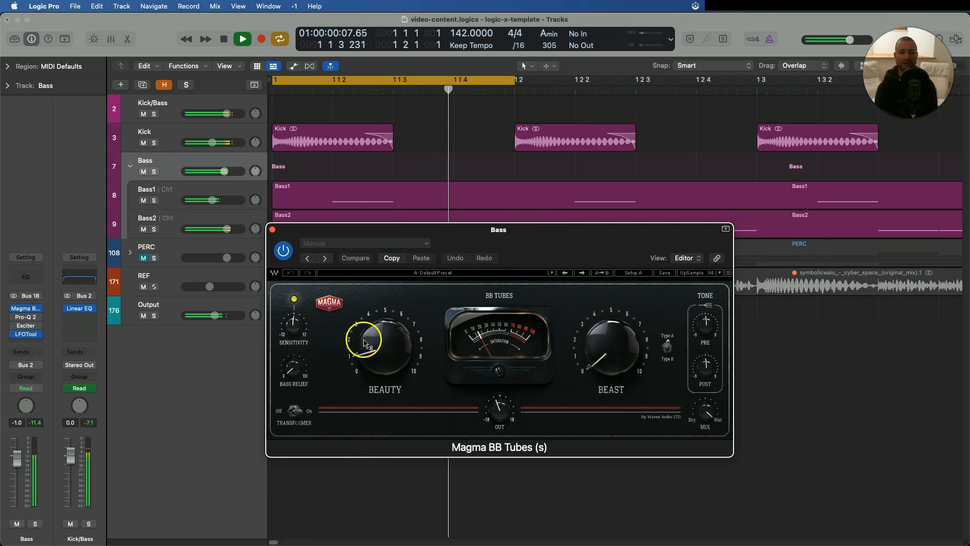
click(283, 251)
click(284, 251)
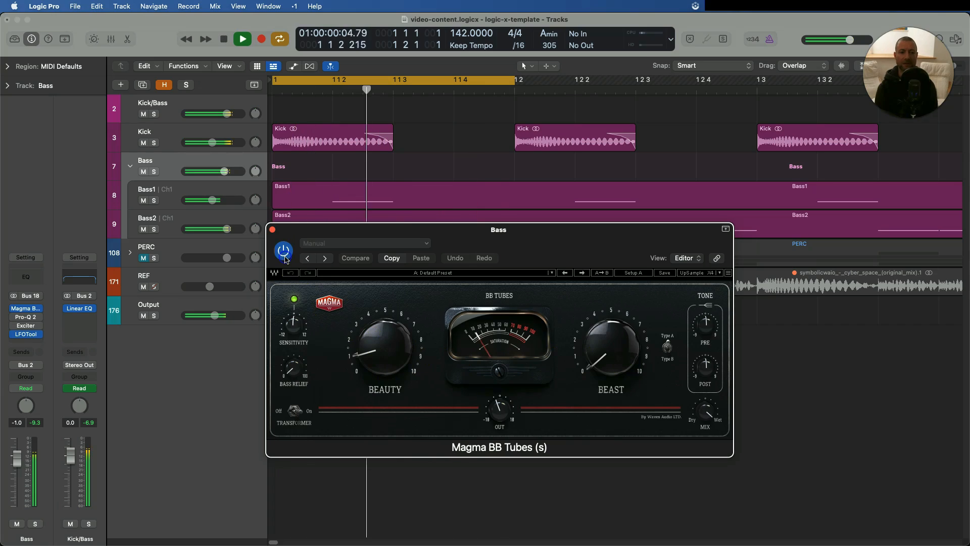
key(space)
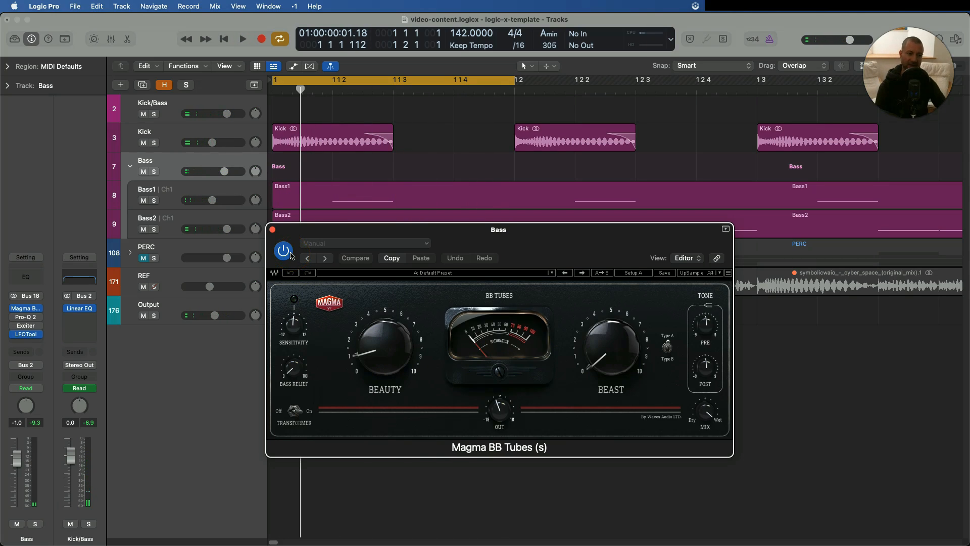
click(273, 230)
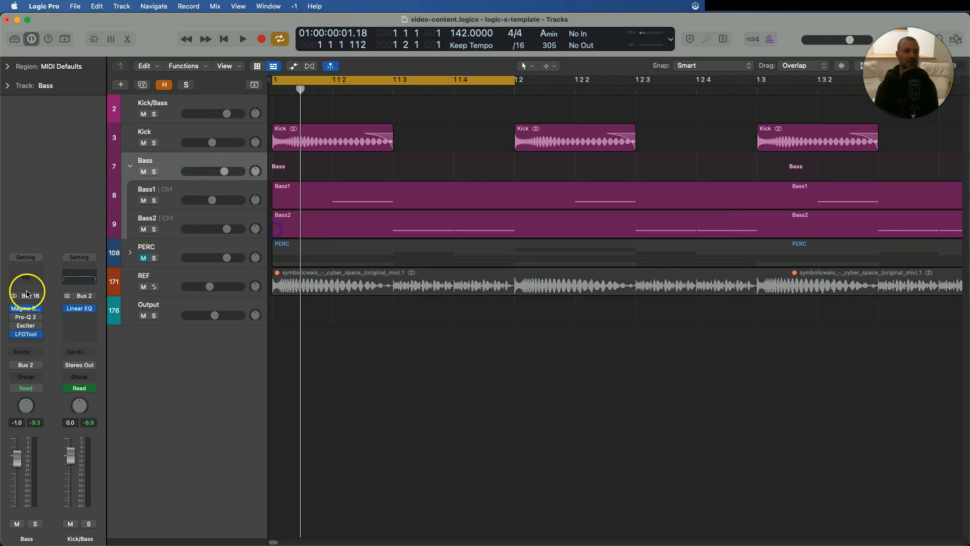
click(15, 308)
Turn on and open the Bass track's Pro-Q 2, load the G# preset, and move its window fully into view.
mouse_move(12, 319)
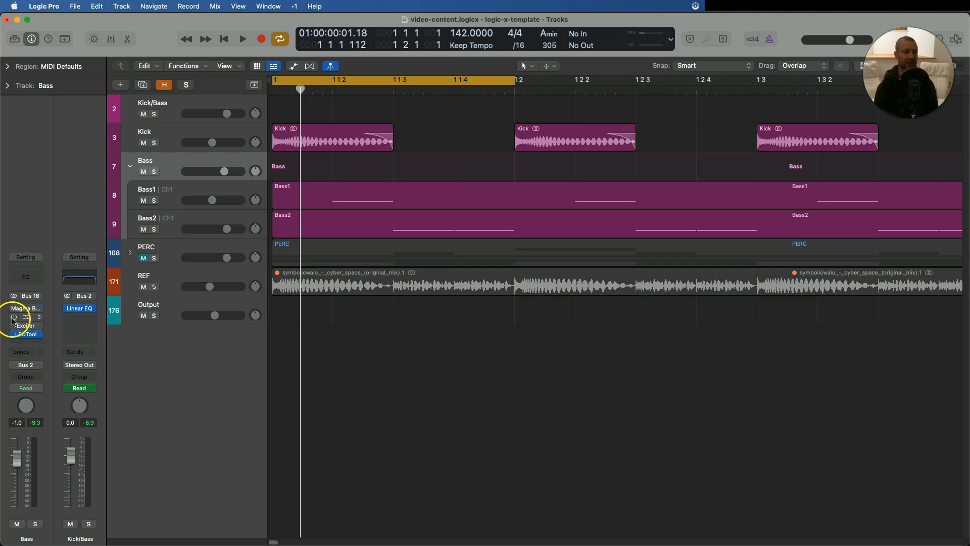
click(20, 319)
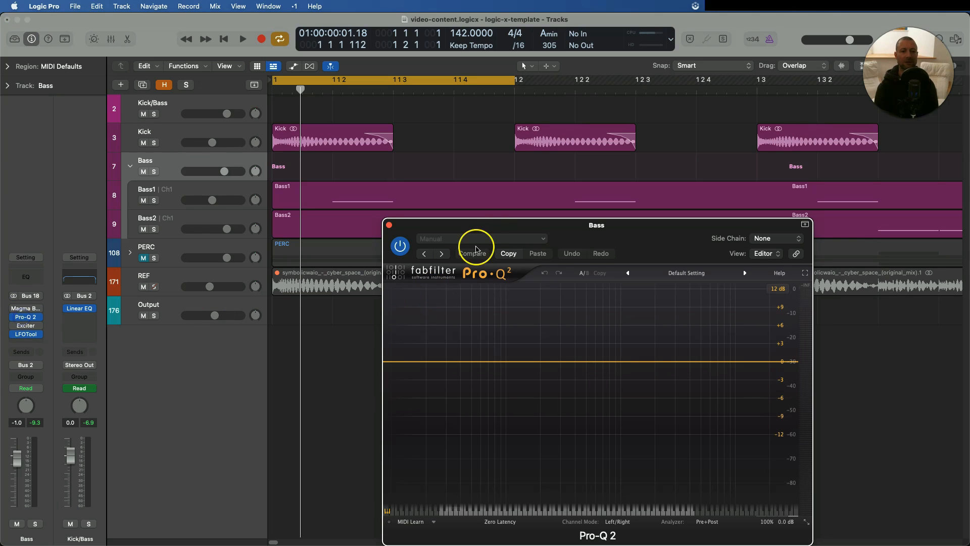
click(492, 236)
mouse_move(516, 544)
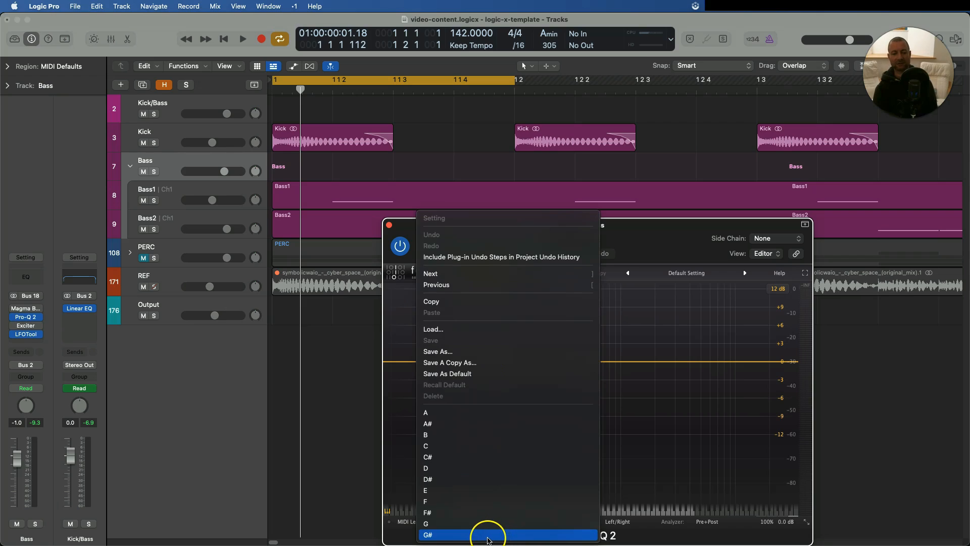
click(468, 538)
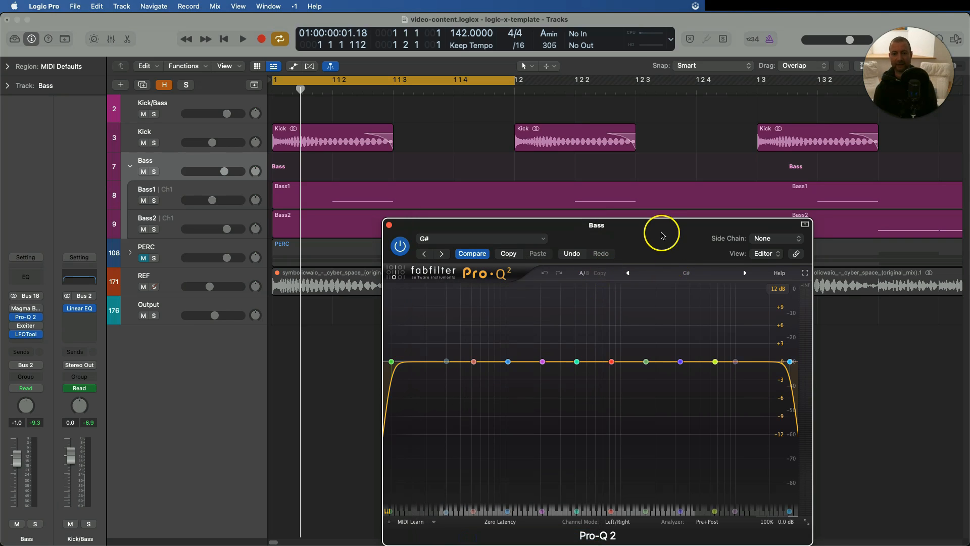
drag(660, 228, 570, 165)
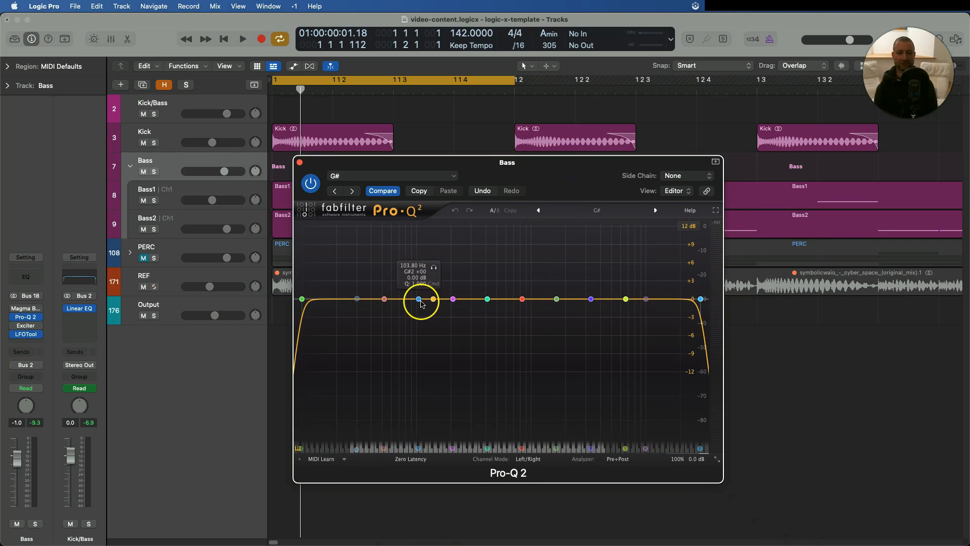
Set the gain of the 415.3 Hz band in Bass's Pro-Q 2 to -3 dB, narrow its Q to about 2.14, and audition the loop.
click(449, 304)
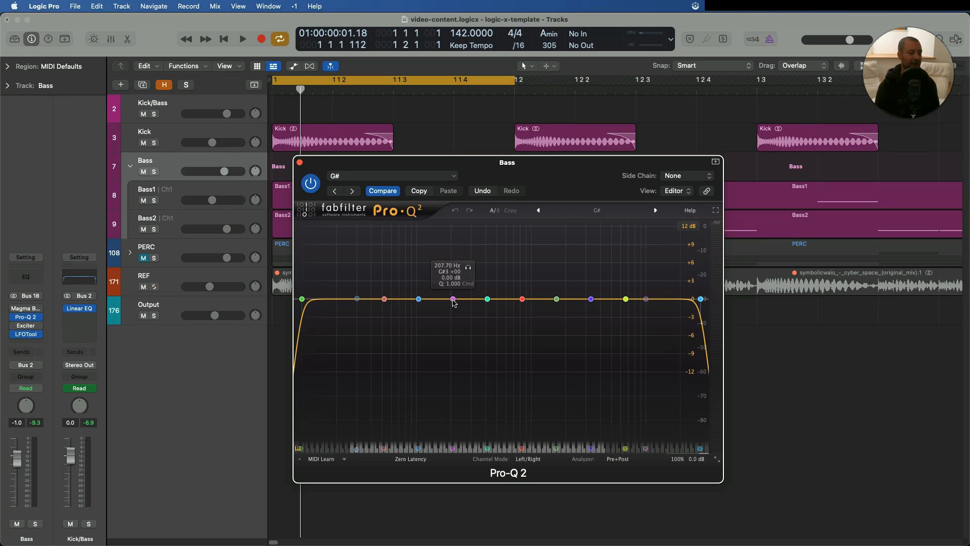
click(488, 299)
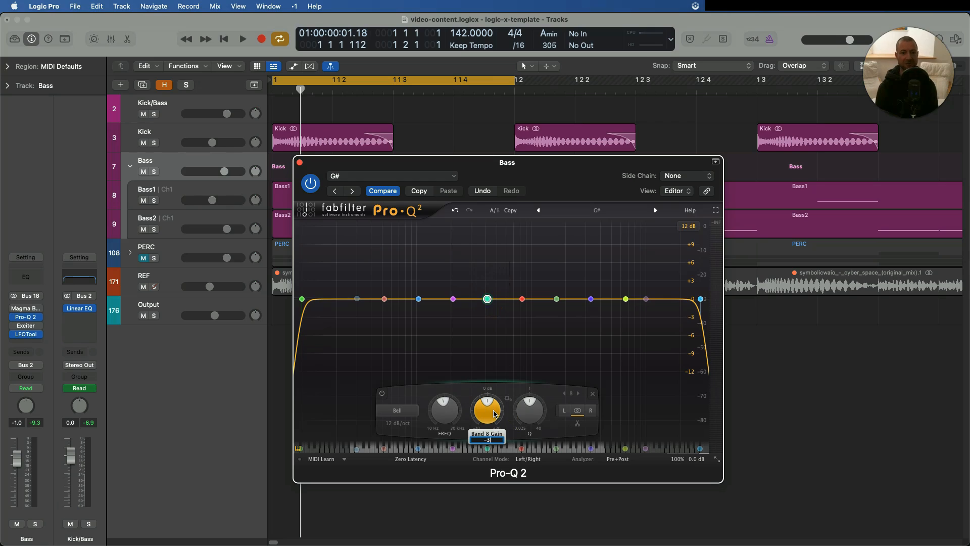
key(Return)
drag(529, 410, 531, 383)
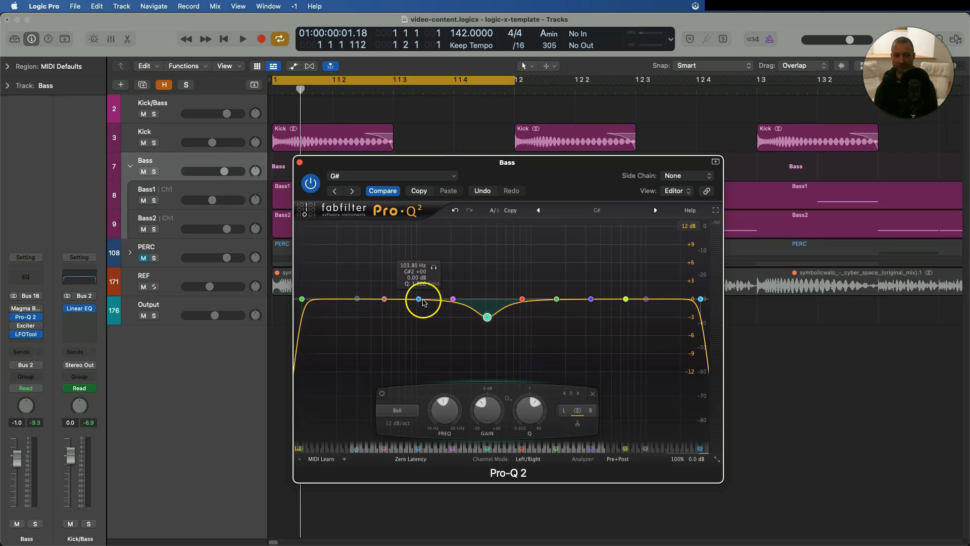
key(space)
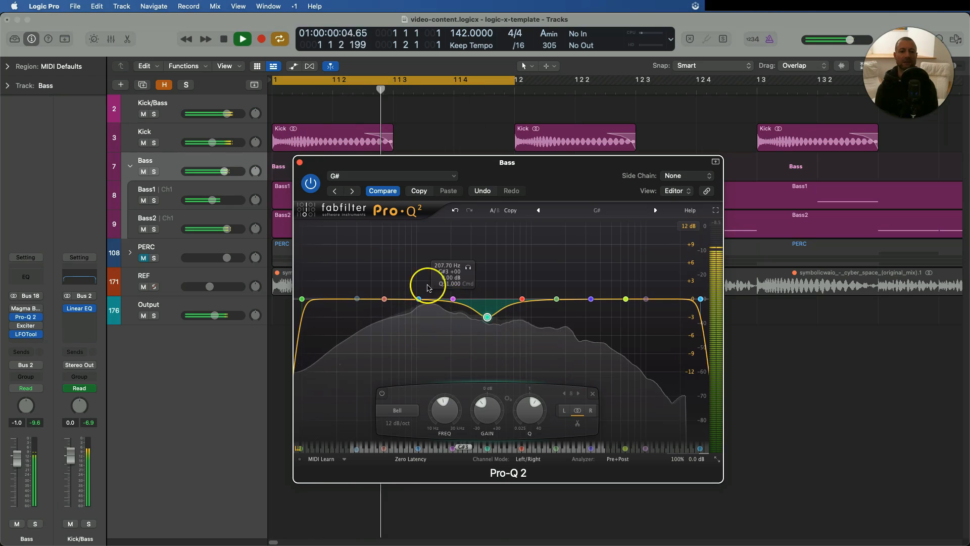
key(space)
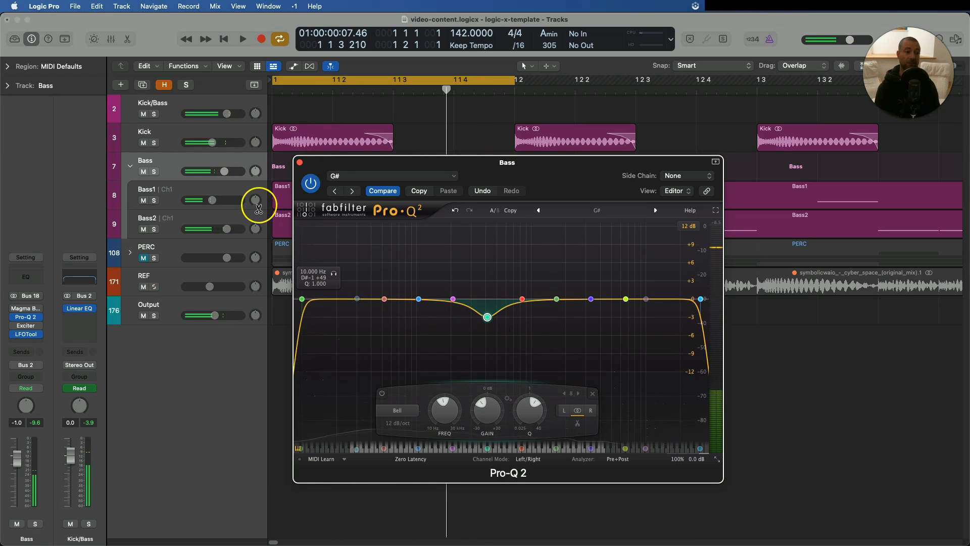
Set the gain of the 1661 Hz band in the Bass track's Pro-Q 2 to 2 dB.
click(557, 300)
double_click(556, 410)
text(2)
key(Return)
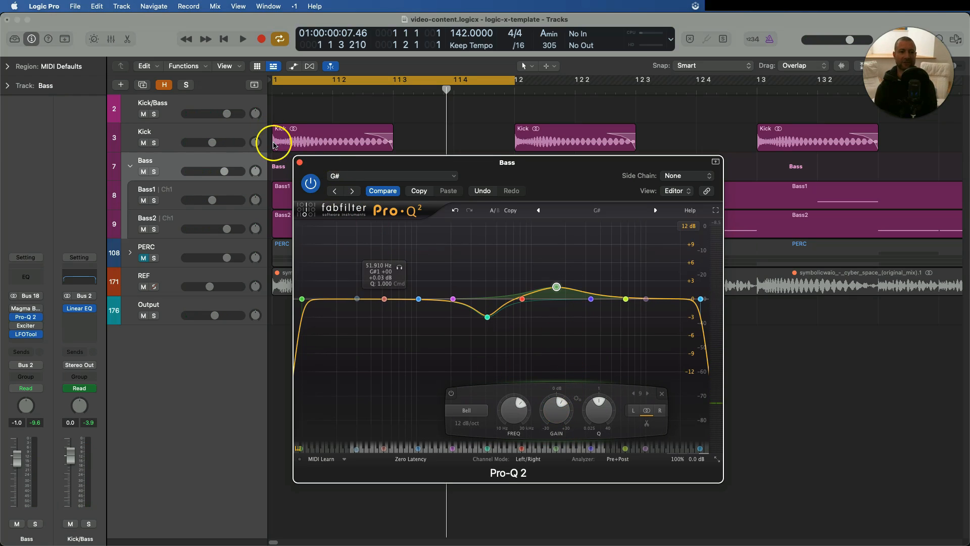
Play the loop and compare the Bass track's Pro-Q 2 bypassed and active, ending with the EQ active and playback stopped.
key(space)
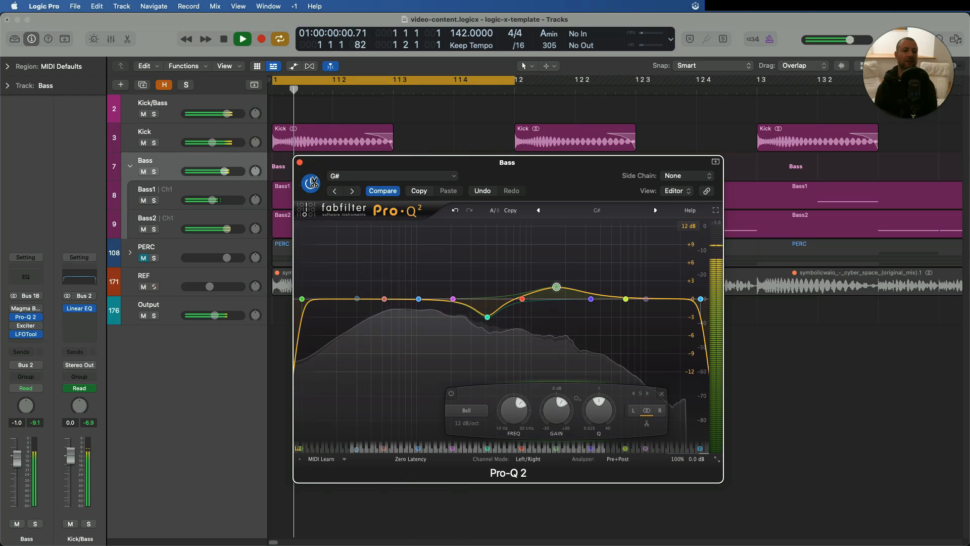
key(space)
key(space)
key(space)
click(313, 182)
key(space)
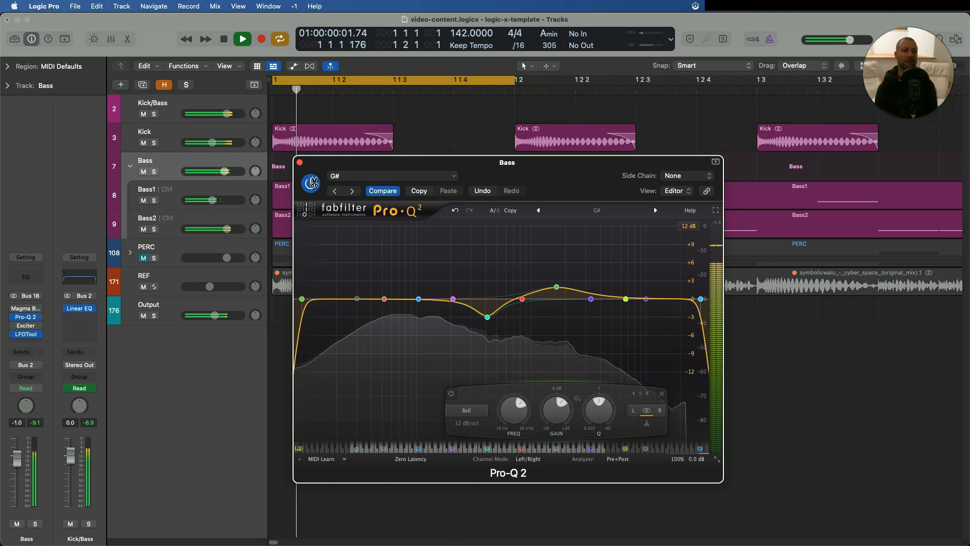
key(space)
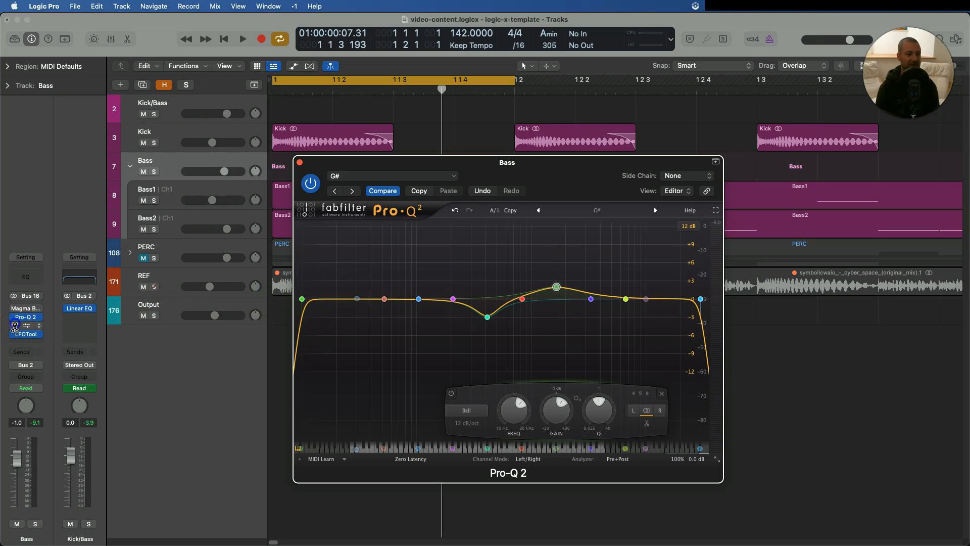
Turn on and open the Bass track's Exciter, and move its window beside the Pro-Q 2 curve.
drag(15, 326, 23, 322)
click(30, 327)
drag(526, 227, 819, 226)
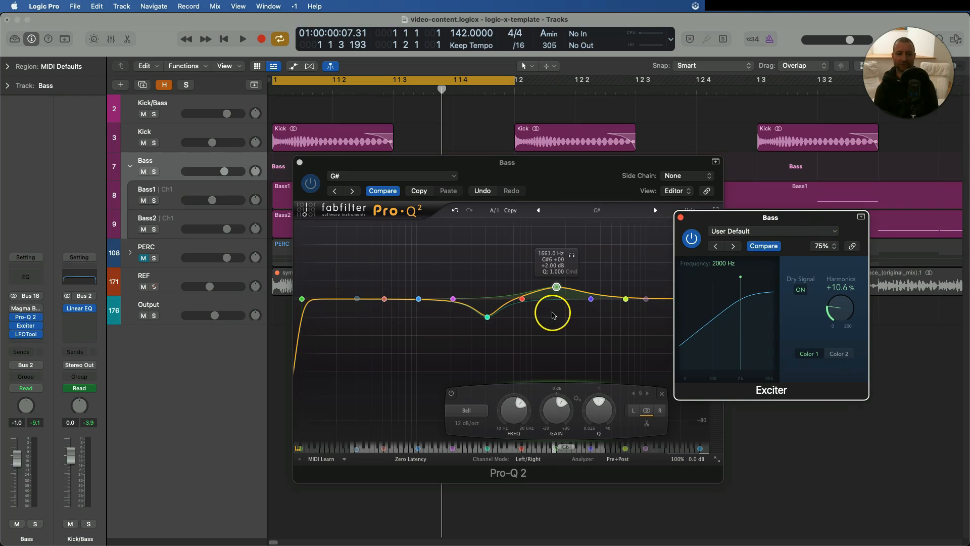
Check the Pro-Q 2 band frequencies, enter 830 Hz as the Exciter's frequency to match the G#5 band, and start playback.
mouse_move(487, 318)
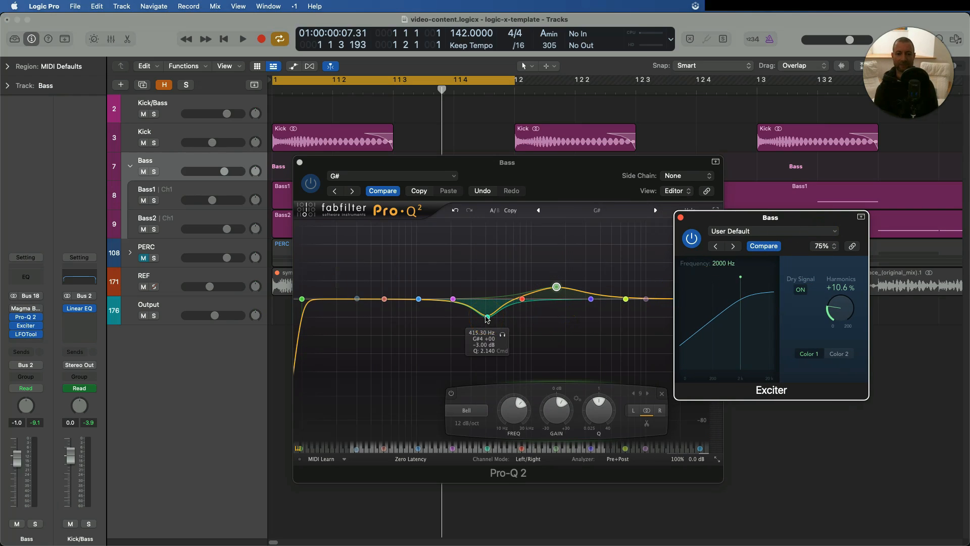
click(560, 287)
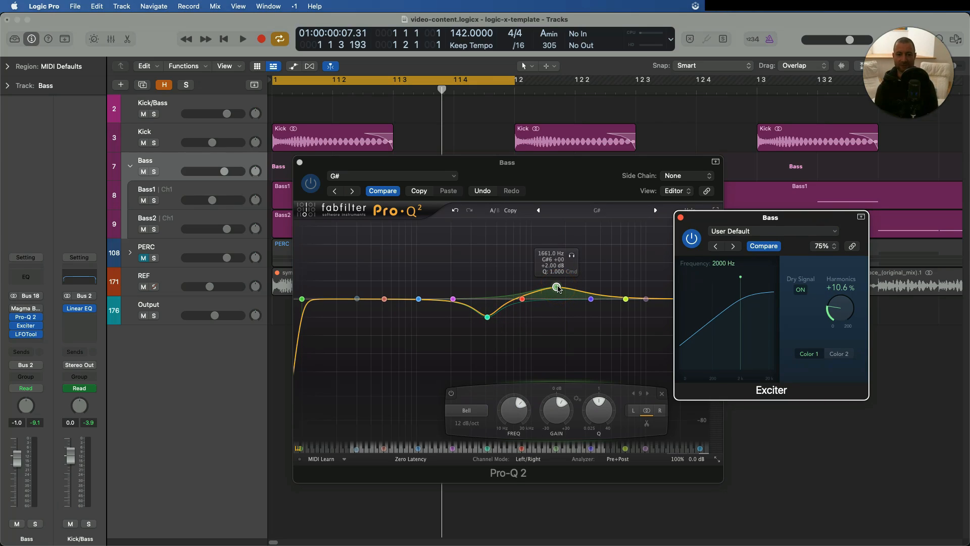
click(523, 298)
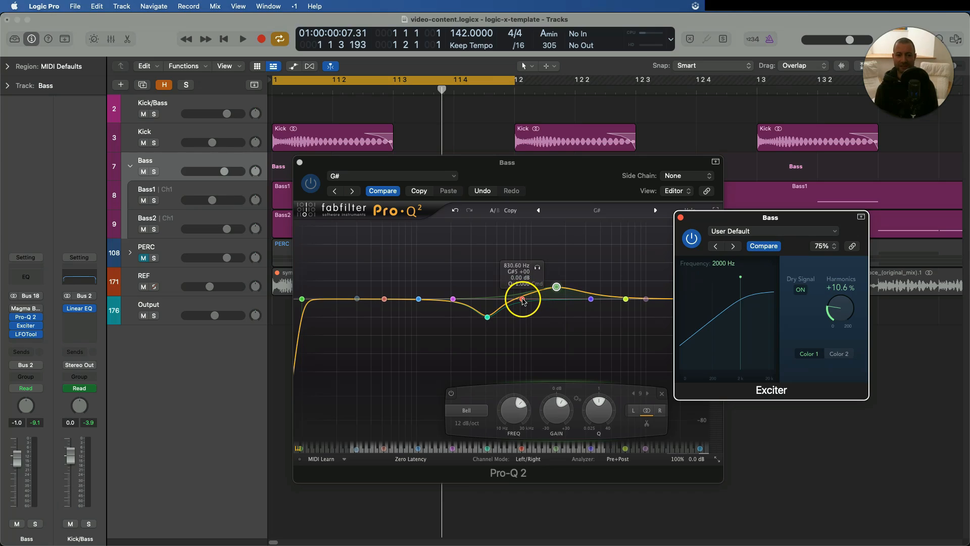
click(723, 282)
double_click(723, 263)
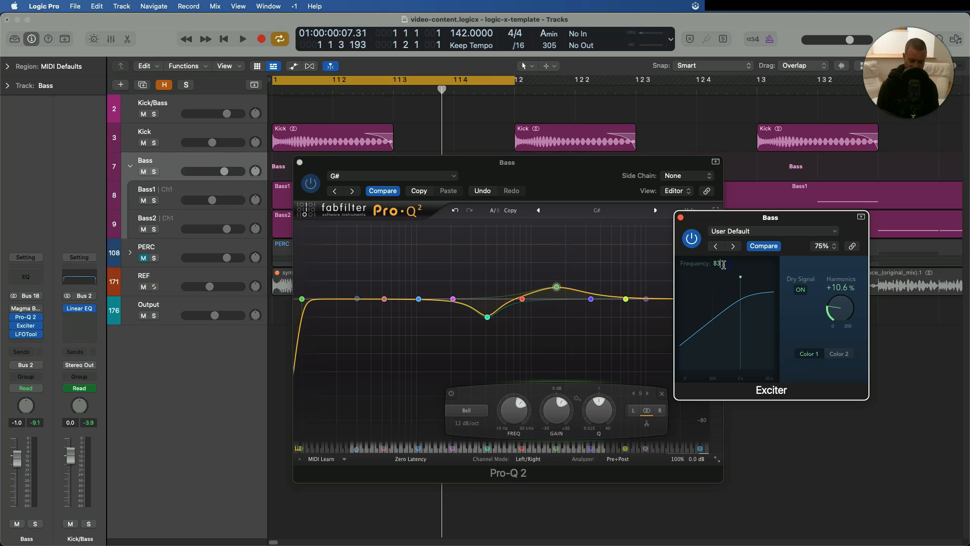
text(830)
key(Return)
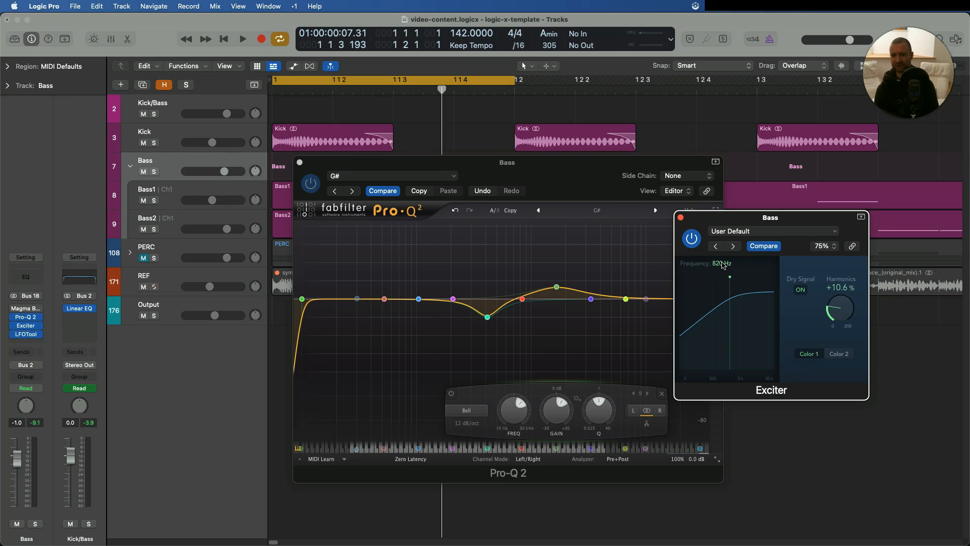
key(space)
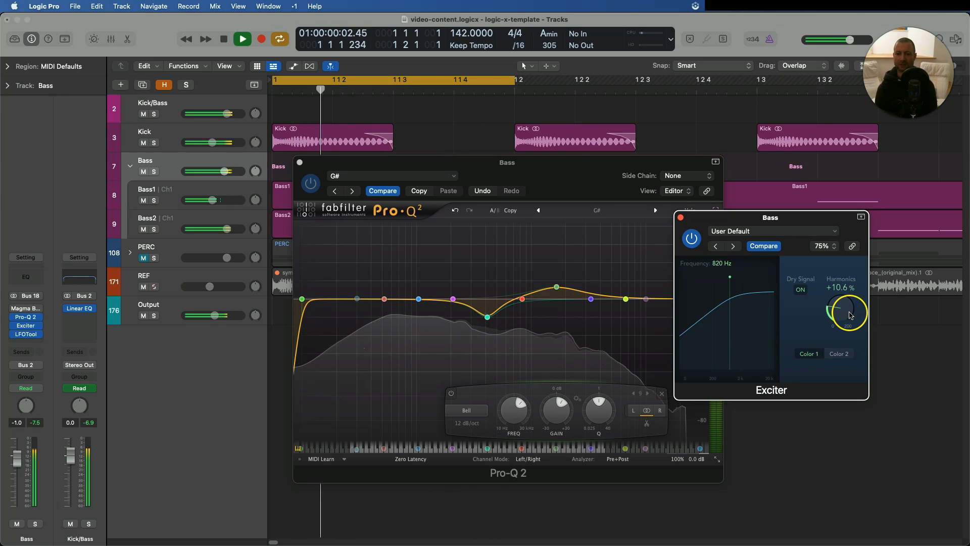
Compare the Bass track's Exciter bypassed and active while the loop plays, checking the Pro-Q 2 band frequencies between passes, and stop with it active.
click(688, 237)
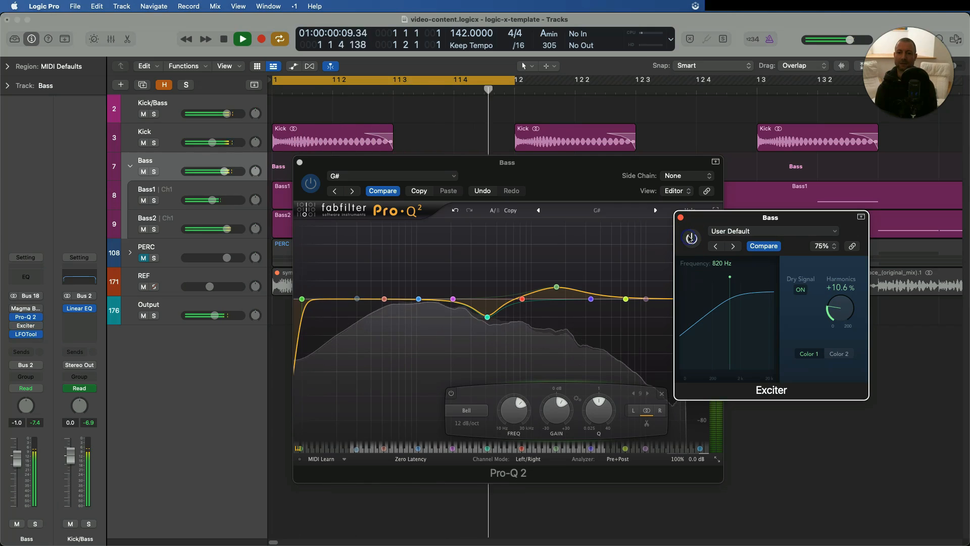
click(690, 238)
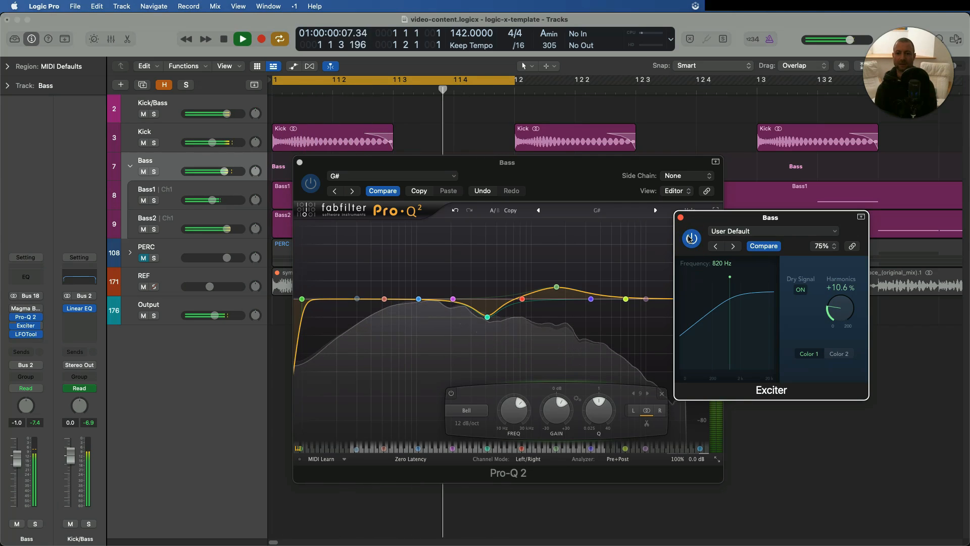
key(space)
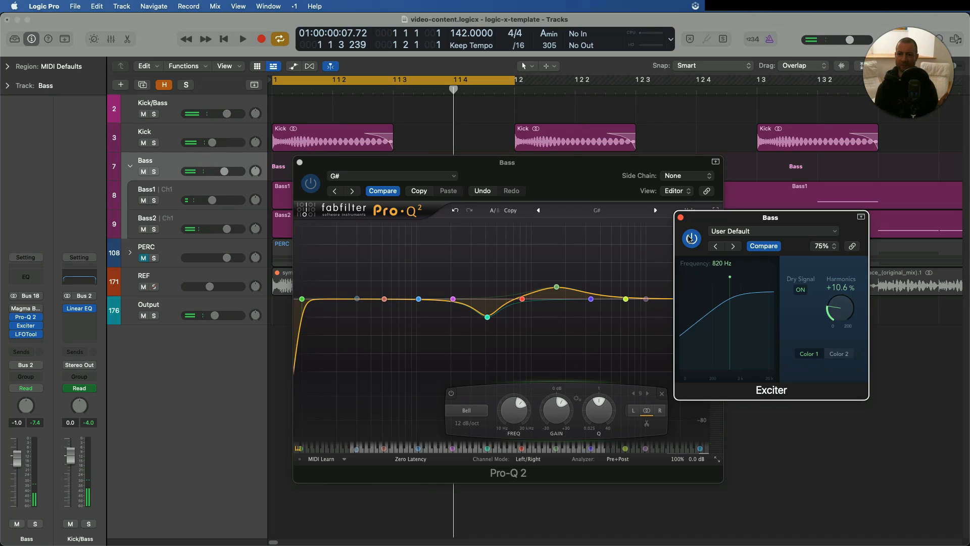
click(521, 299)
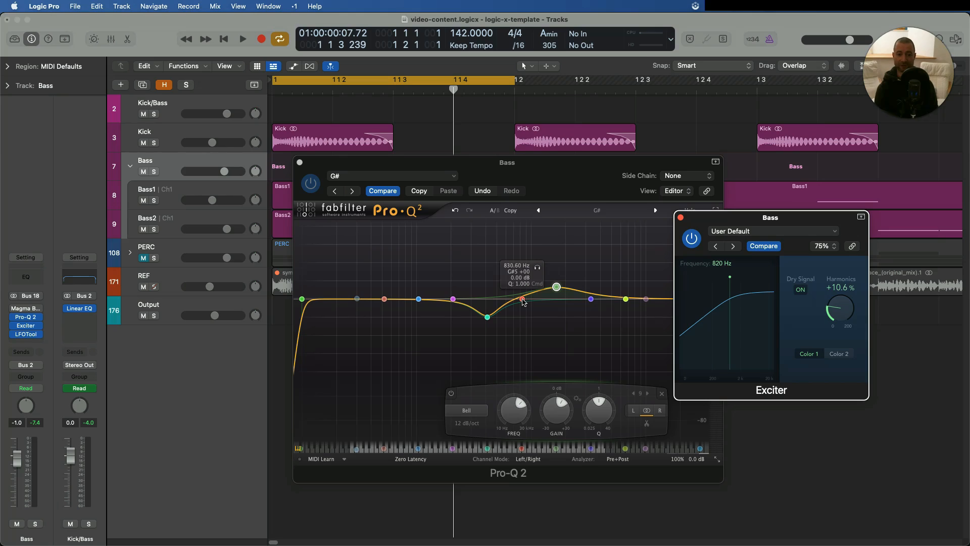
key(space)
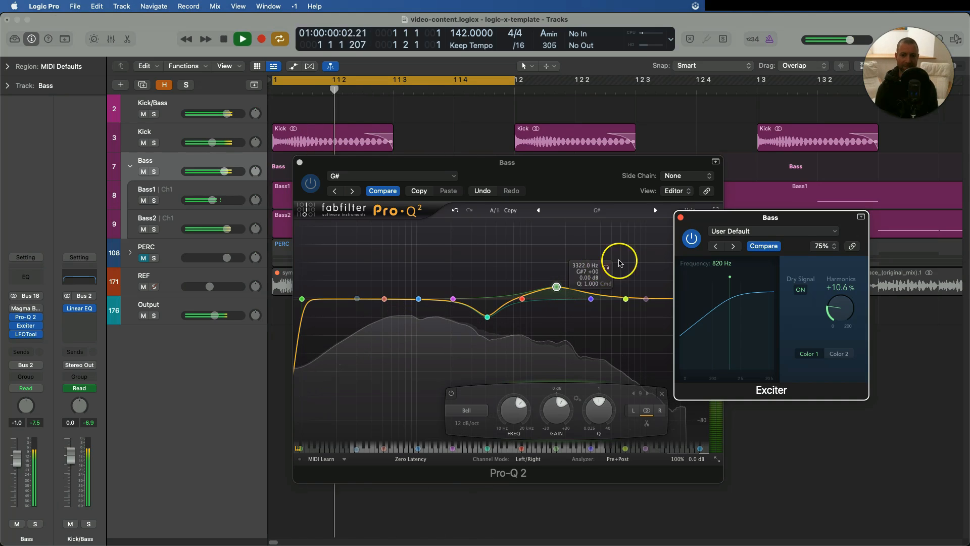
click(692, 238)
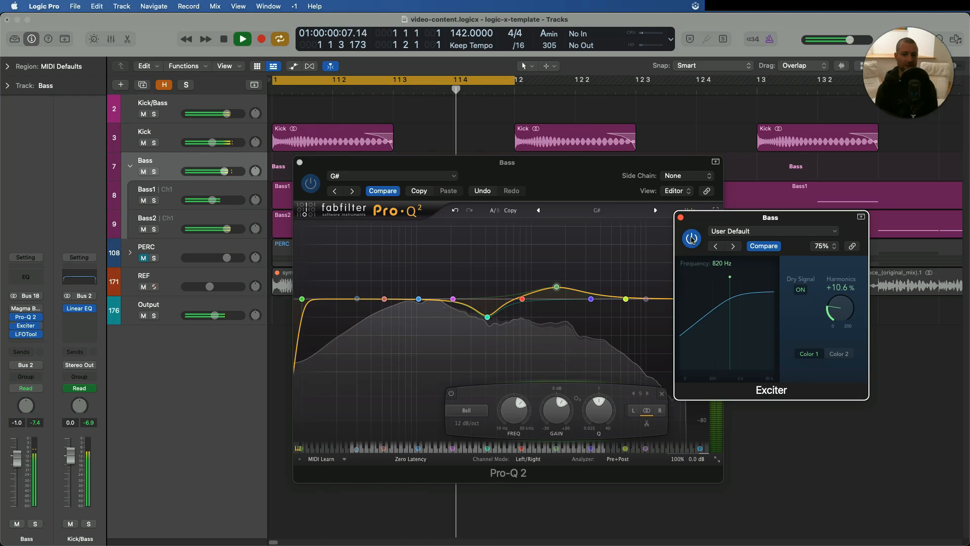
click(692, 238)
key(space)
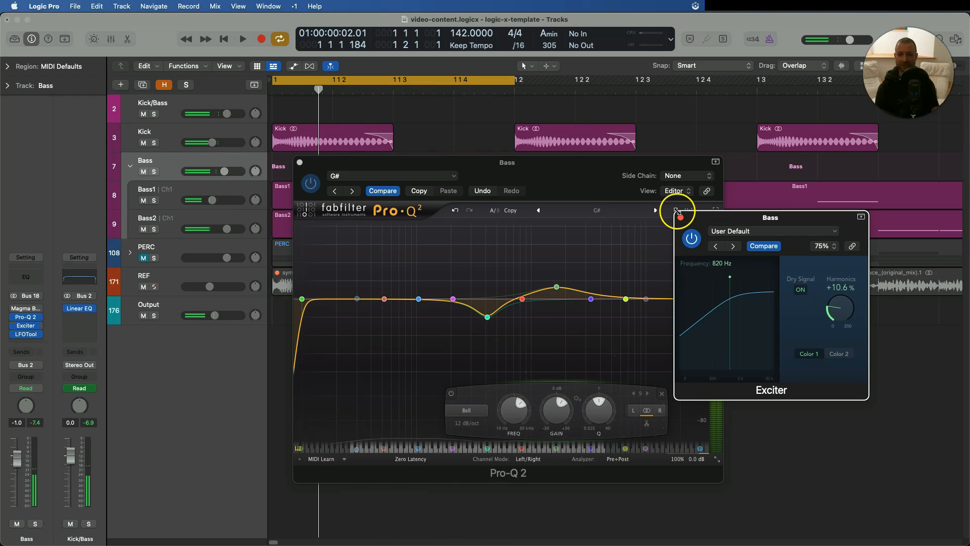
Close the Bass track's Exciter and Pro-Q 2 windows and audition the loop briefly.
click(680, 217)
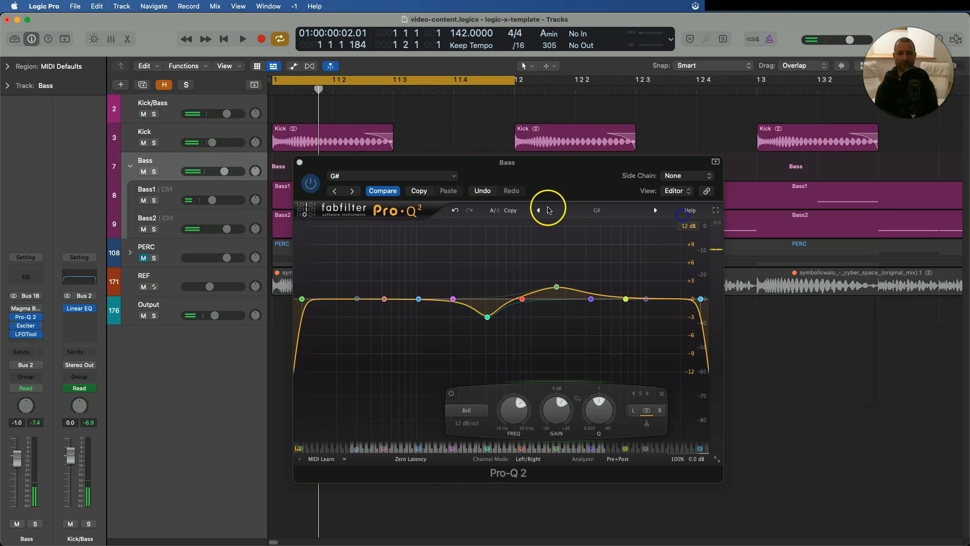
click(300, 163)
key(space)
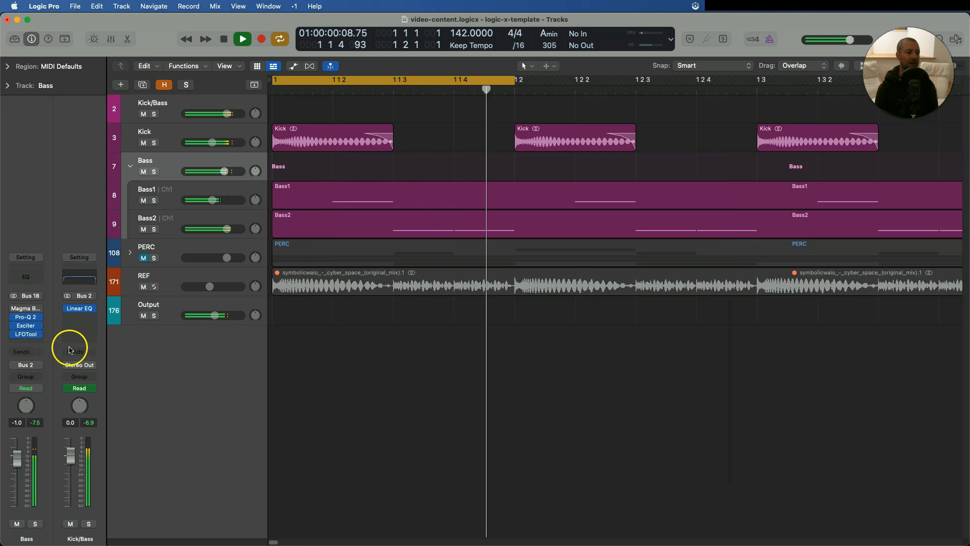
key(space)
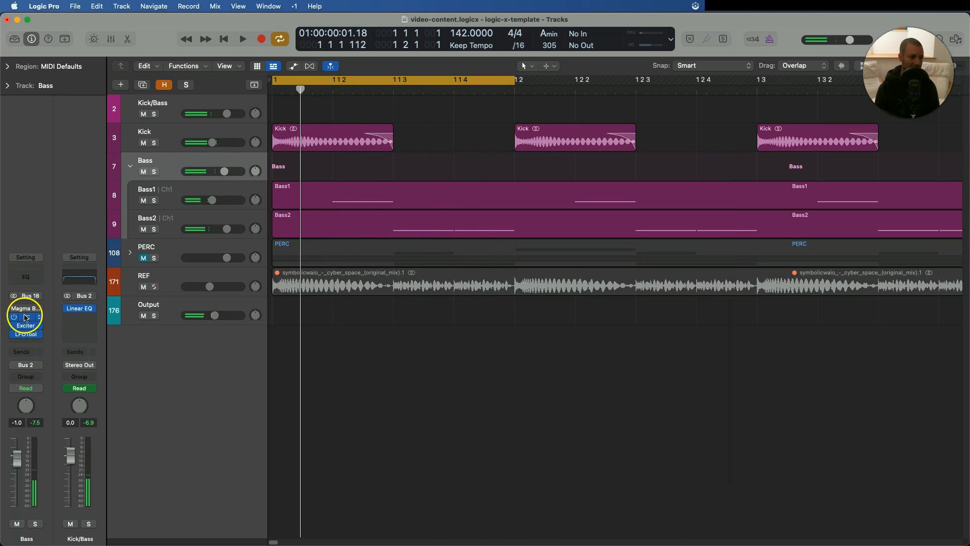
Open the Bass track's LFOTool, examine its volume curve with the loop playing and stopped, and close it.
click(27, 335)
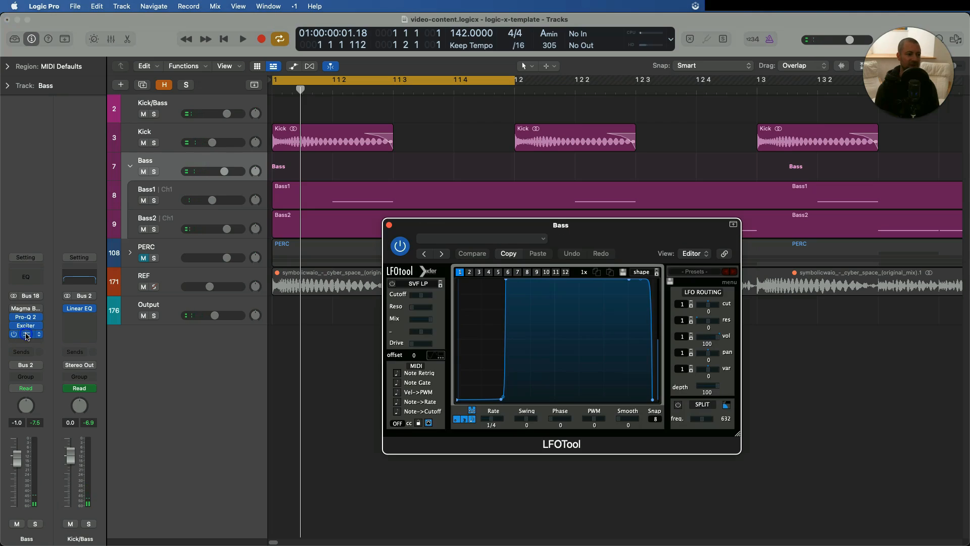
key(space)
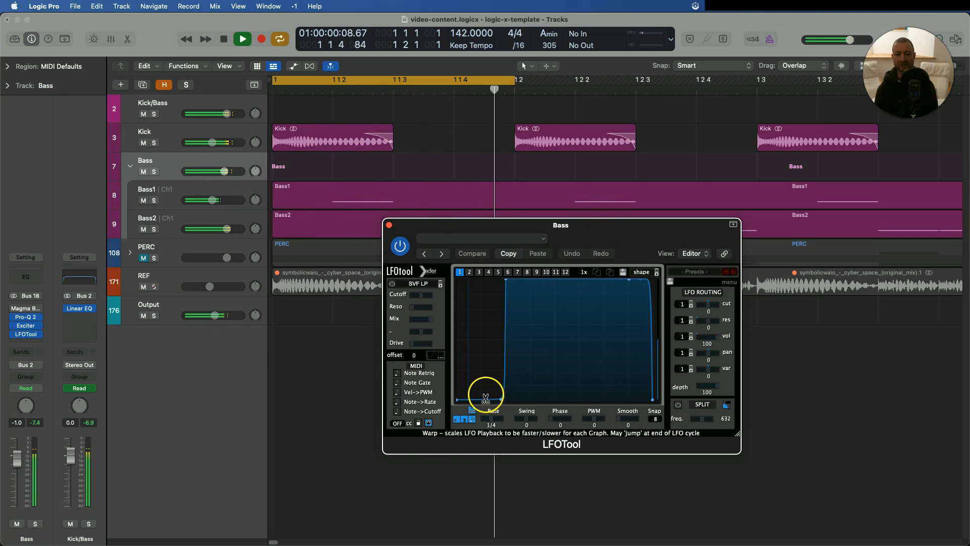
key(space)
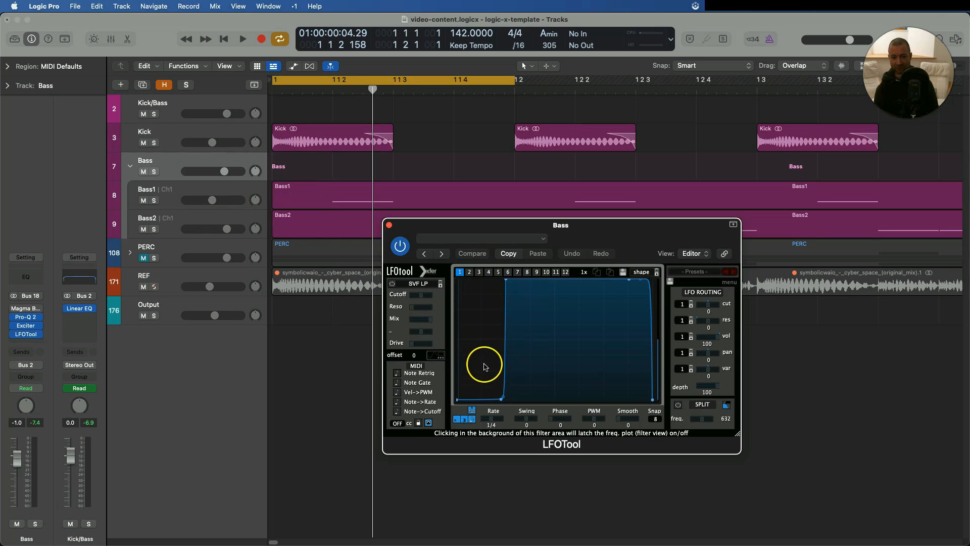
drag(500, 224, 493, 325)
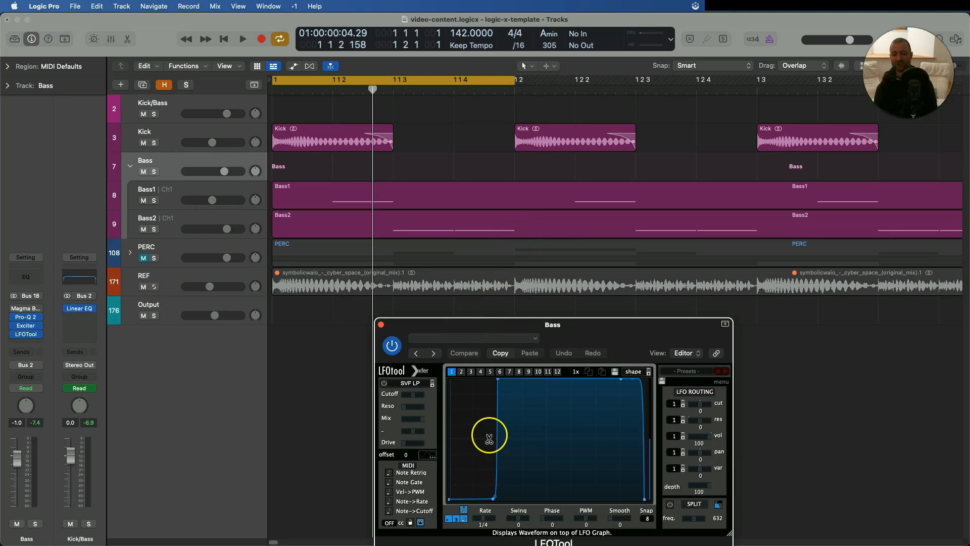
click(380, 323)
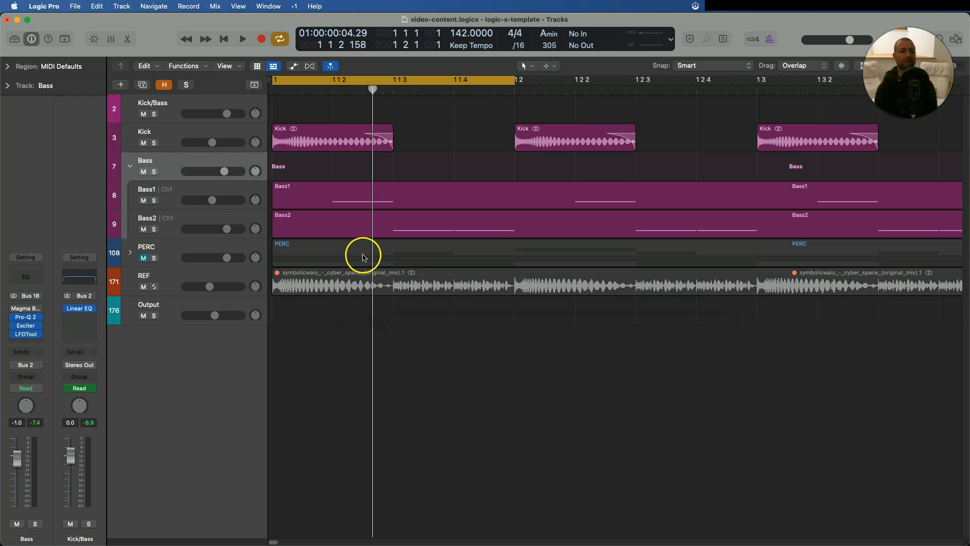
Play the loop, select the Kick/Bass group track, and check its combined output level during another playback.
key(space)
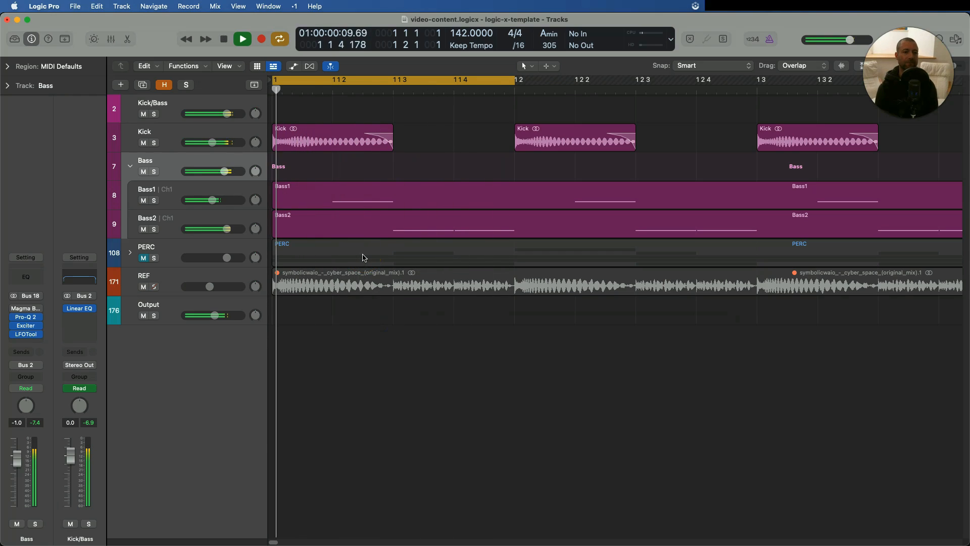
key(space)
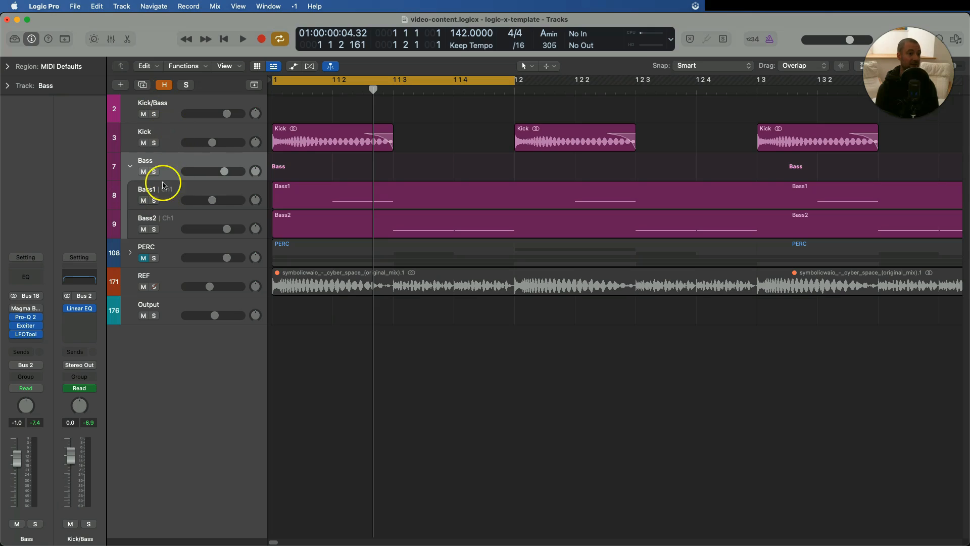
click(165, 100)
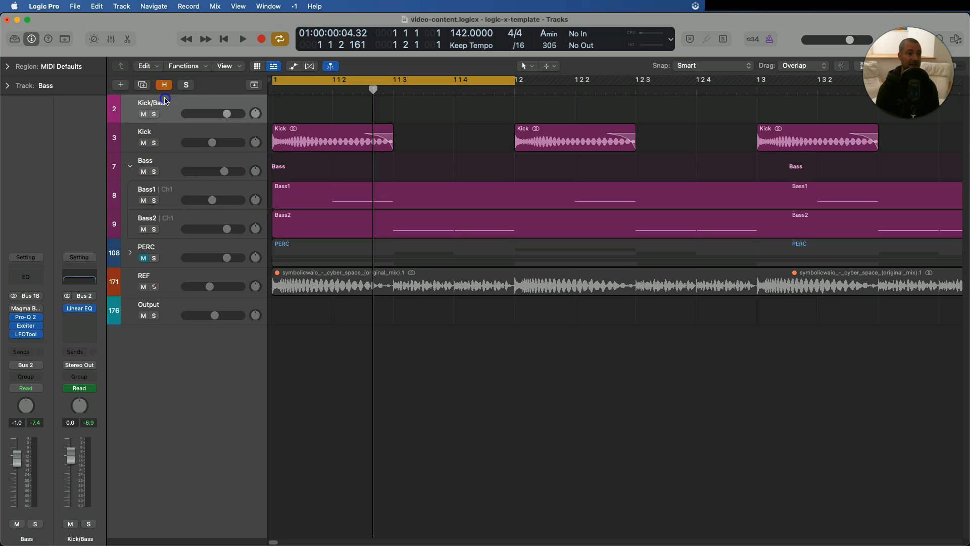
key(space)
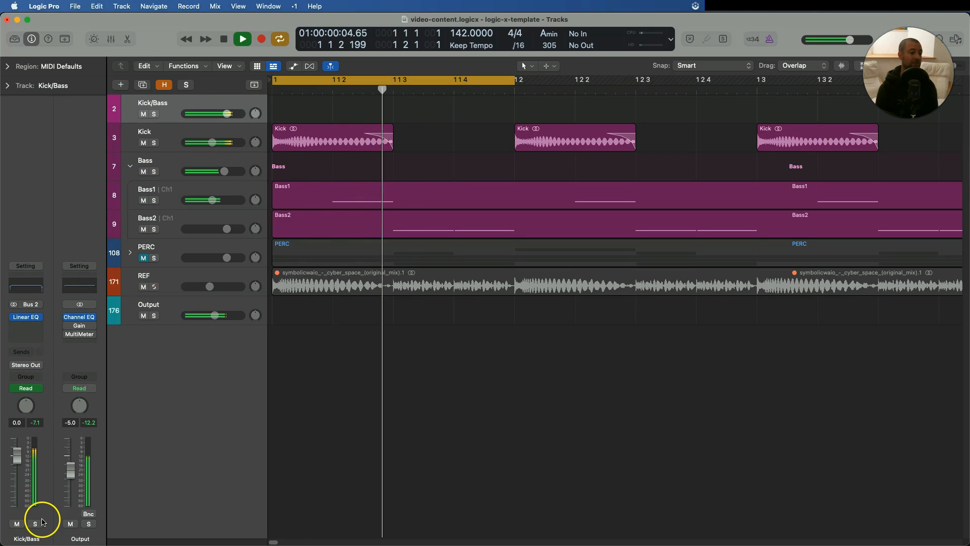
key(space)
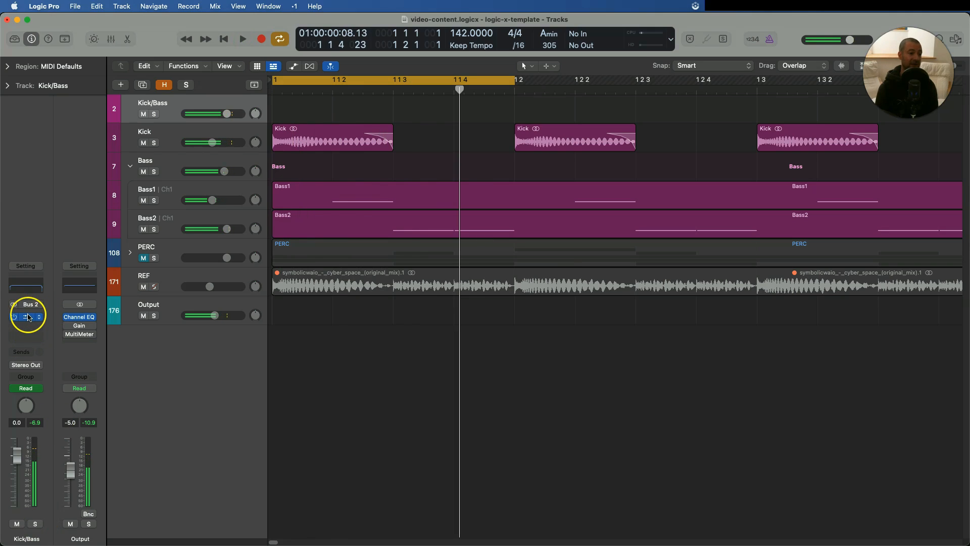
Review the Kick/Bass track's Linear Phase EQ, including its 20 Hz low cut, during playback and close it.
click(28, 317)
drag(726, 236, 655, 192)
key(space)
drag(359, 374, 359, 376)
key(space)
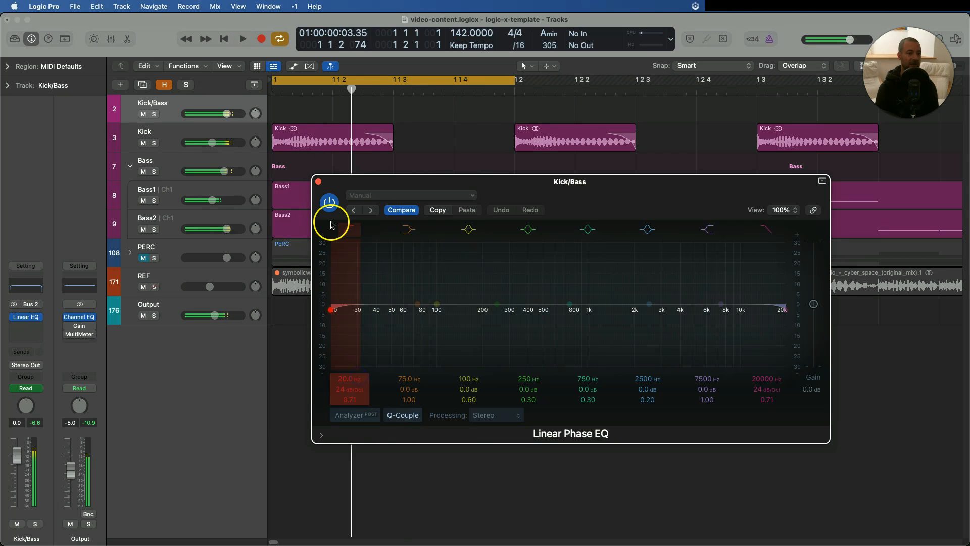
click(318, 181)
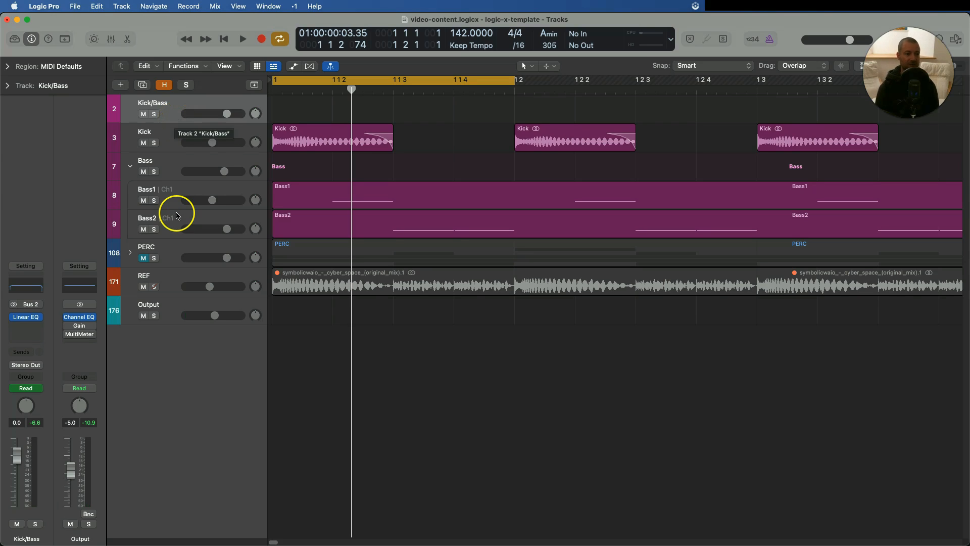
Fit the reference region in view and extend the cycle range to cover bar 1 up to bar 5.
click(399, 279)
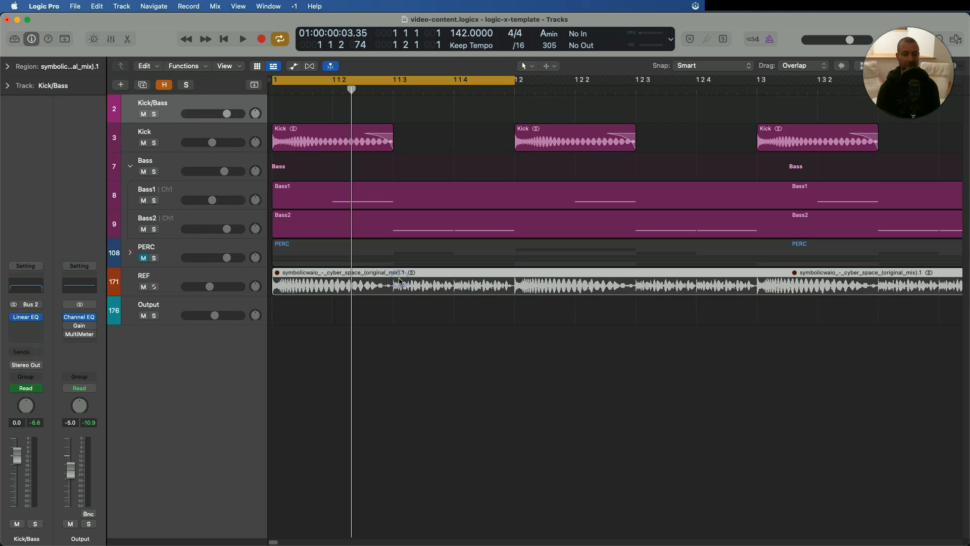
key(z)
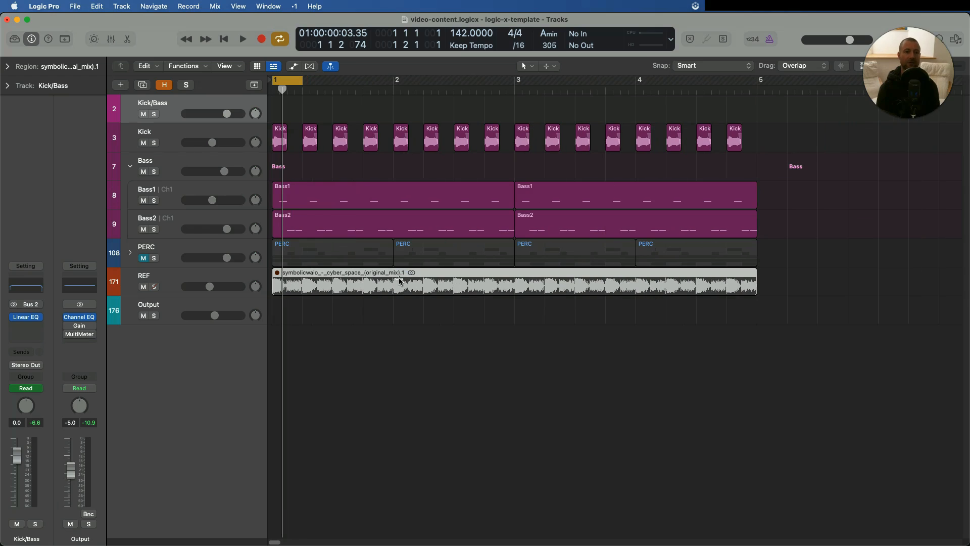
drag(299, 82, 758, 94)
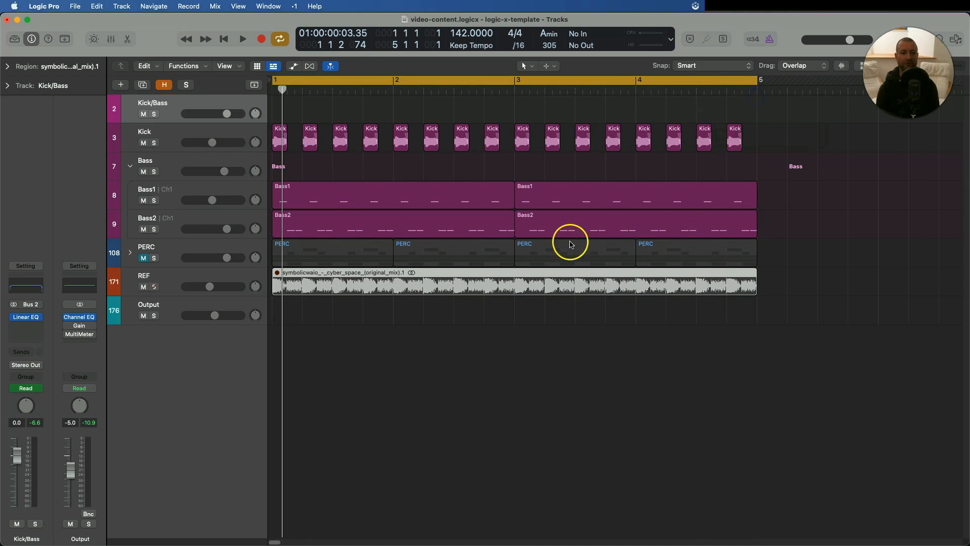
Solo the reference region on the REF track, play it, and turn solo off after stopping.
click(447, 272)
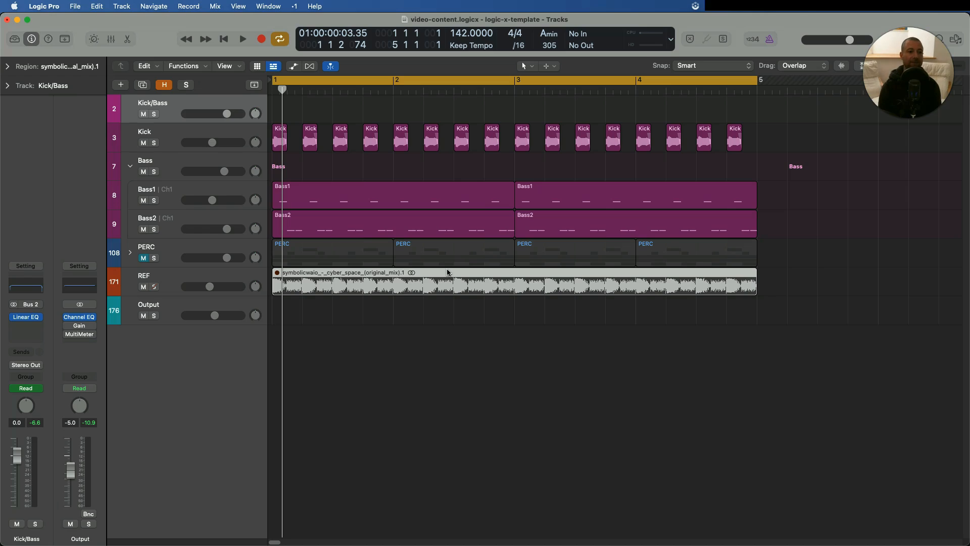
click(447, 272)
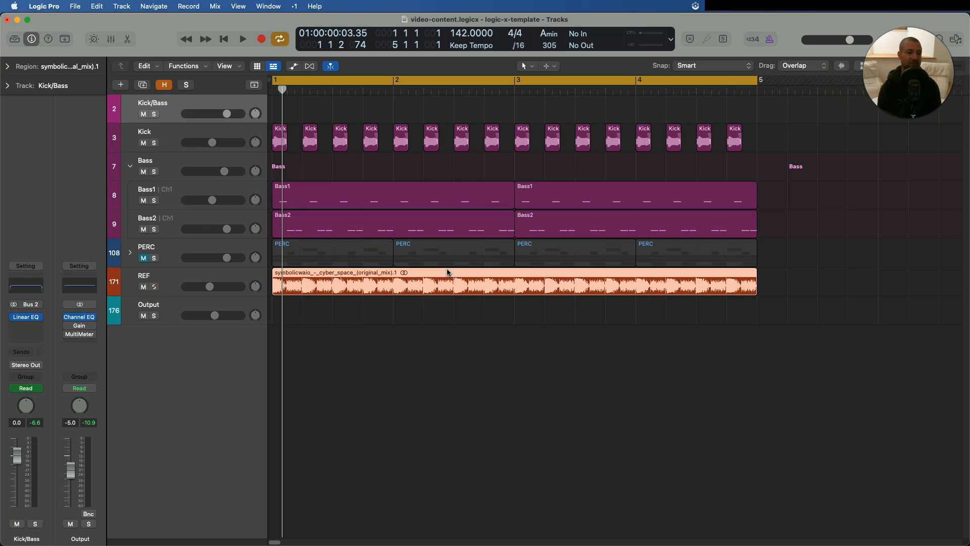
key(ctrl+s)
key(space)
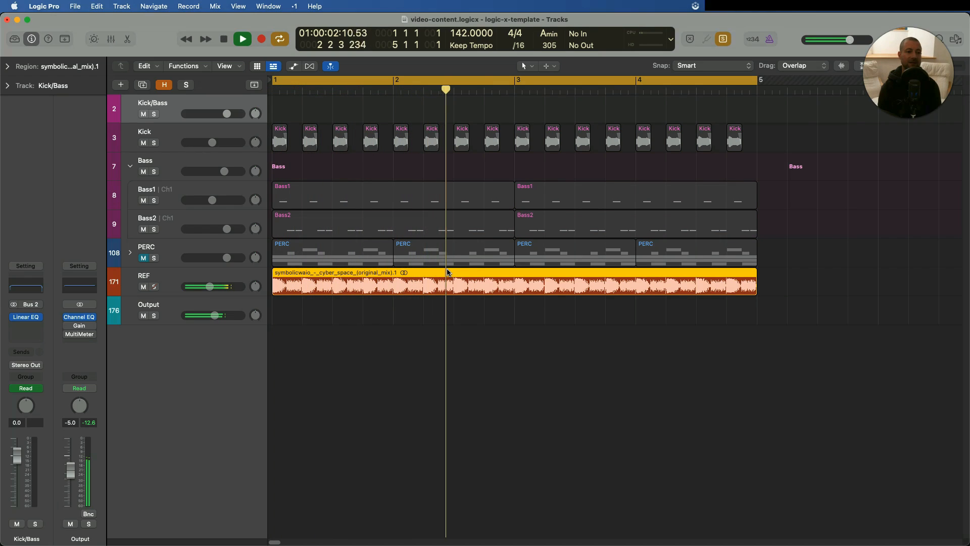
key(space)
key(ctrl+s)
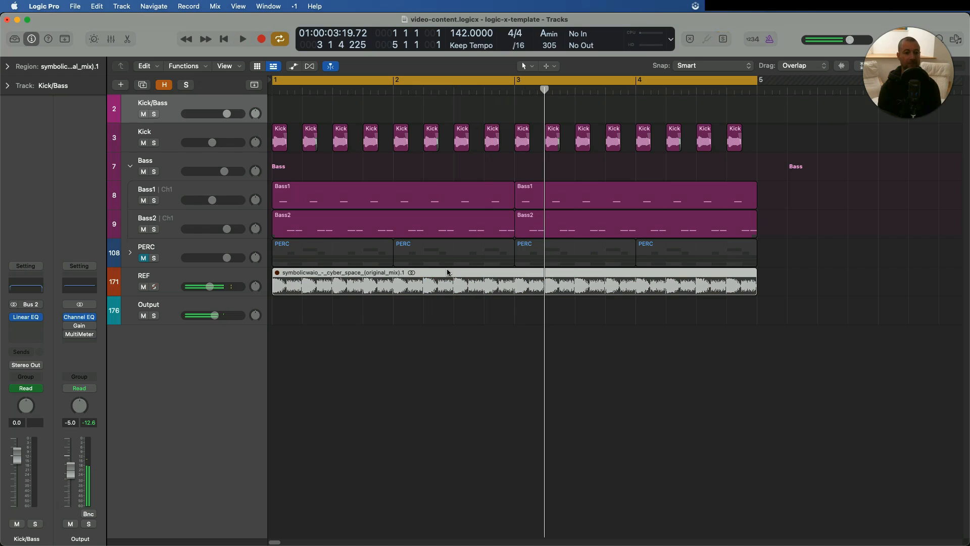
Compare the kick and bass mix with the soloed reference by alternating playback from the start, ending on the unsoloed mix with playback stopped.
key(Return)
key(space)
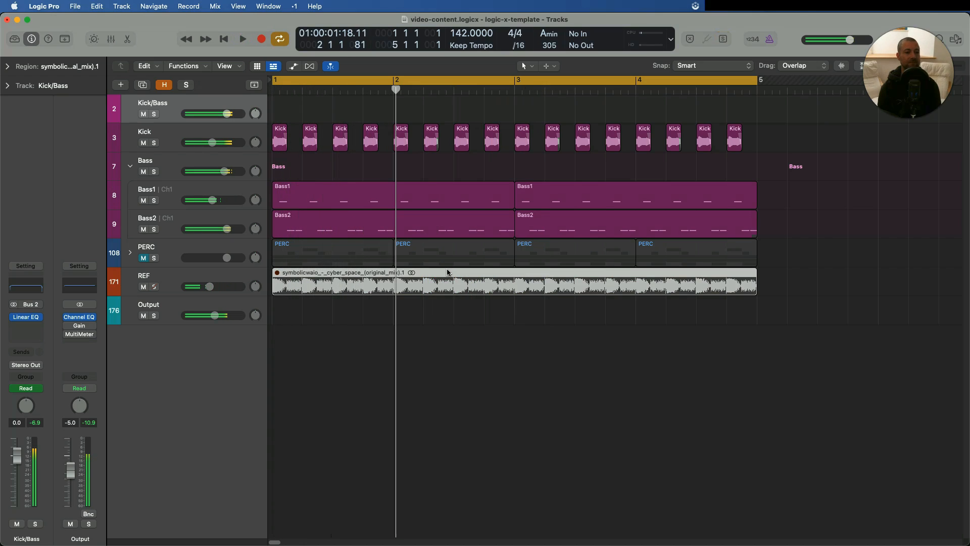
key(space)
key(ctrl+s)
key(Return)
key(space)
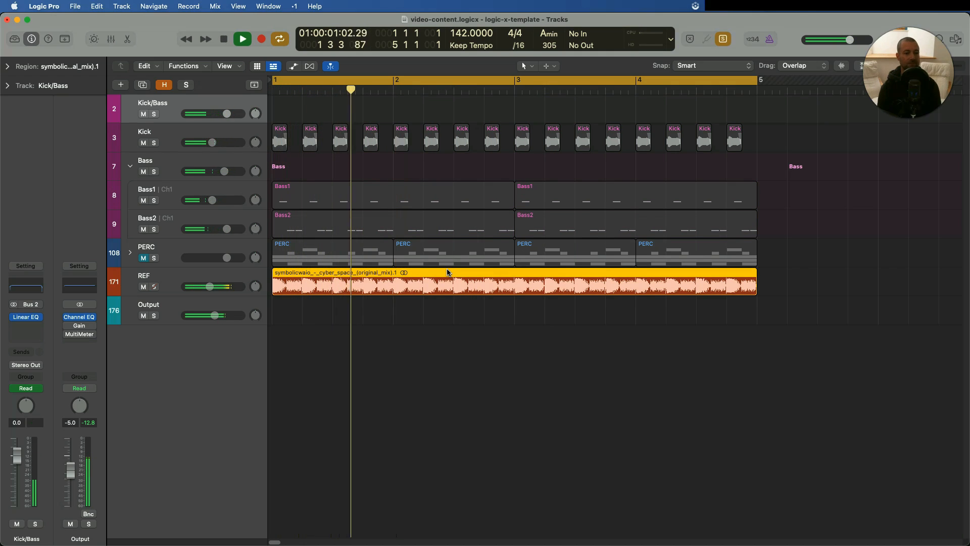
key(space)
key(ctrl+s)
key(Return)
key(space)
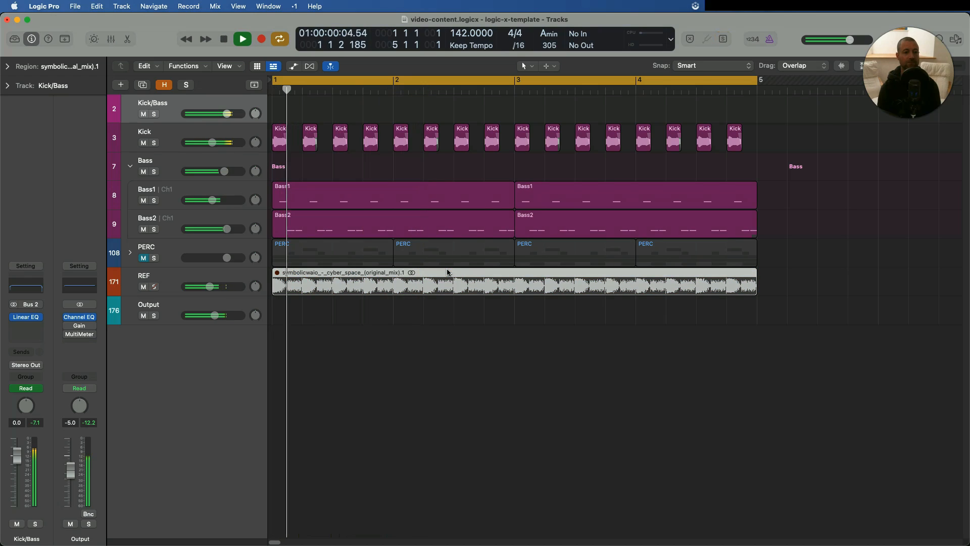
key(space)
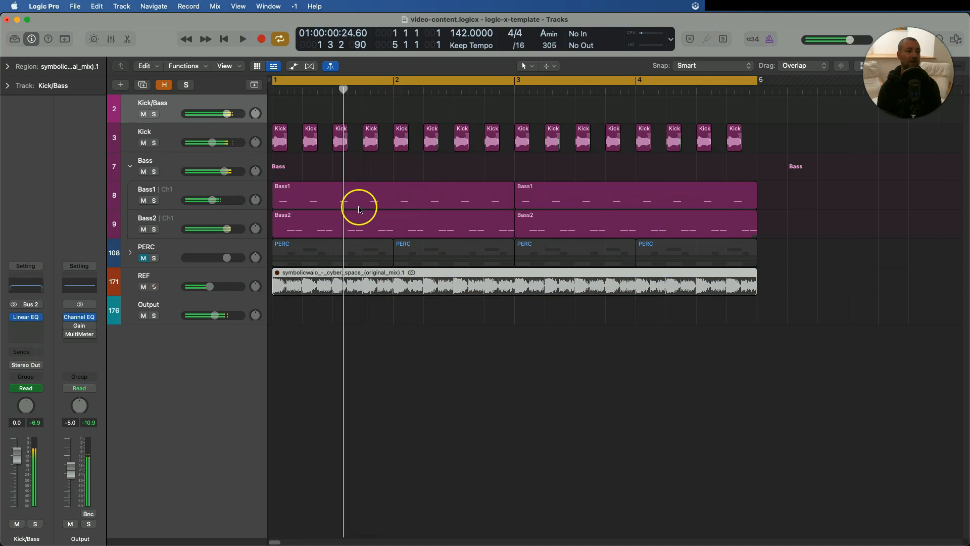
Set the gain of the roughly 415 Hz band in the Bass track's Pro-Q 2 to -5 dB.
click(167, 158)
click(16, 316)
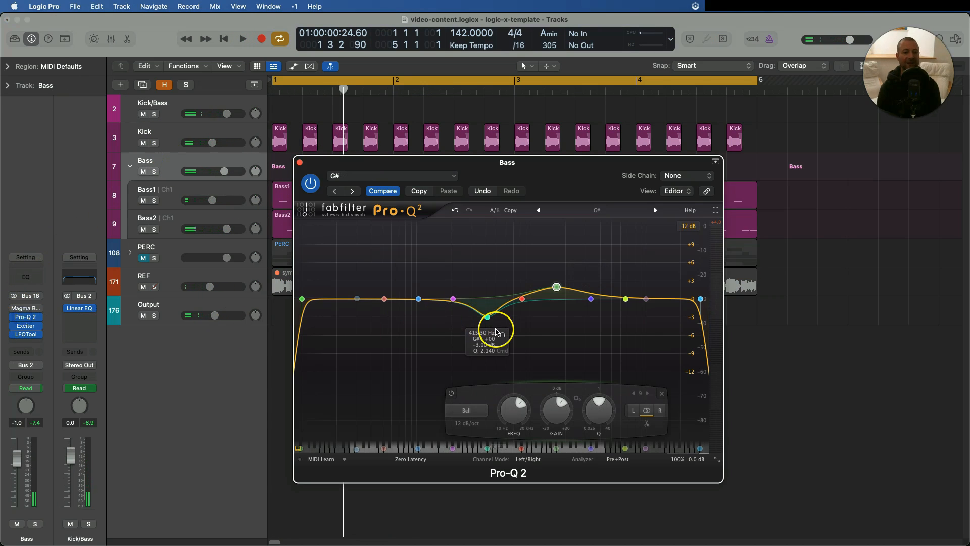
click(488, 318)
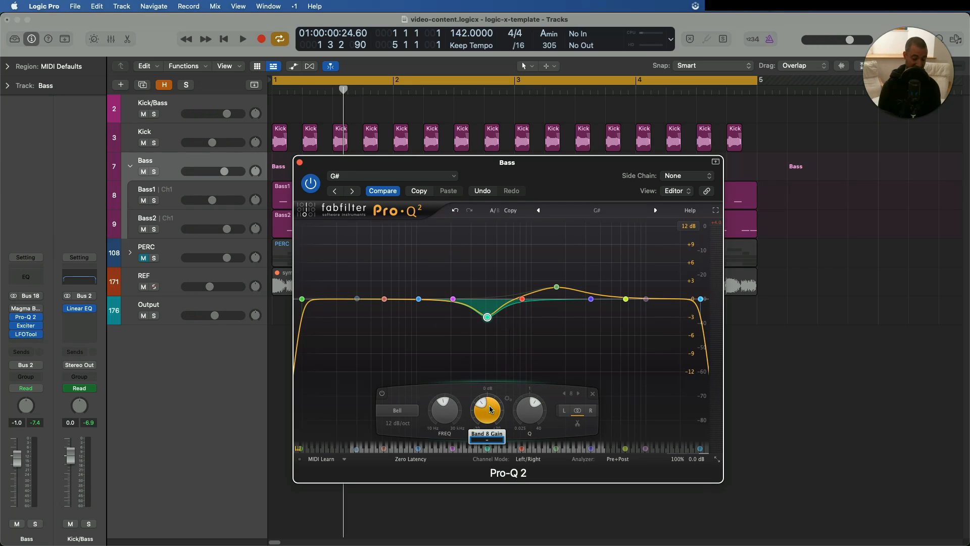
key(Return)
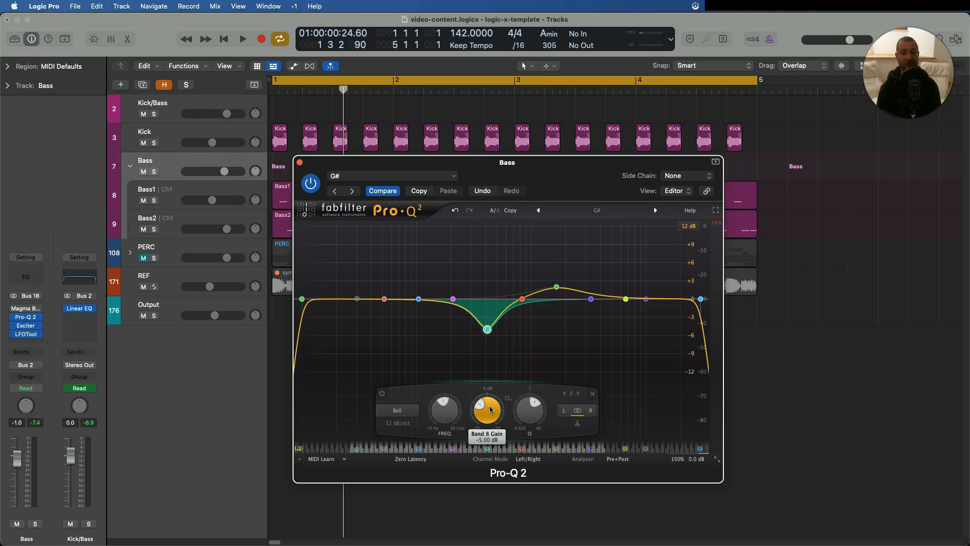
Raise the violet upper band, just above the existing boost, by 1 dB and audition the mix.
click(591, 299)
click(581, 409)
text(1)
key(Return)
key(space)
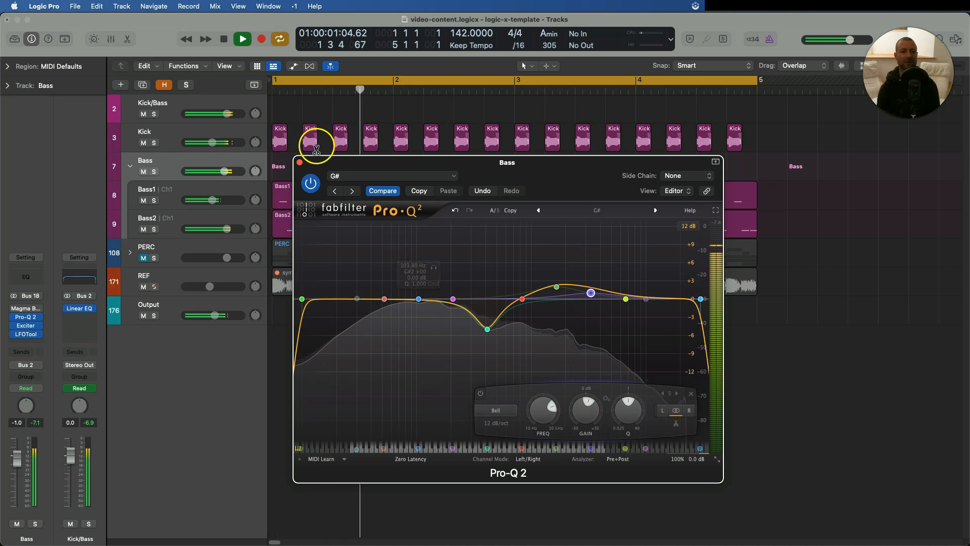
key(space)
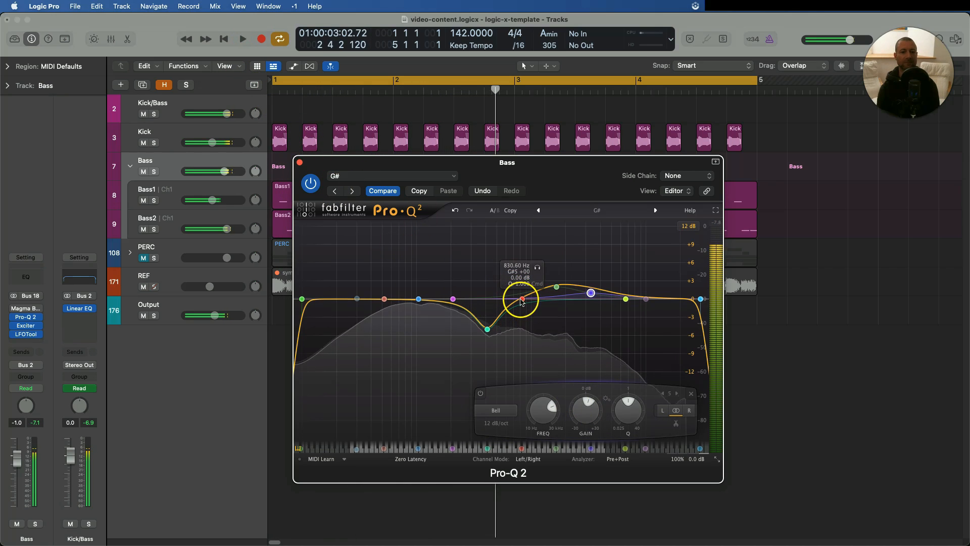
Set the 830.60 Hz band's gain to -1 dB, resume playback and close the Bass EQ.
click(522, 299)
click(529, 417)
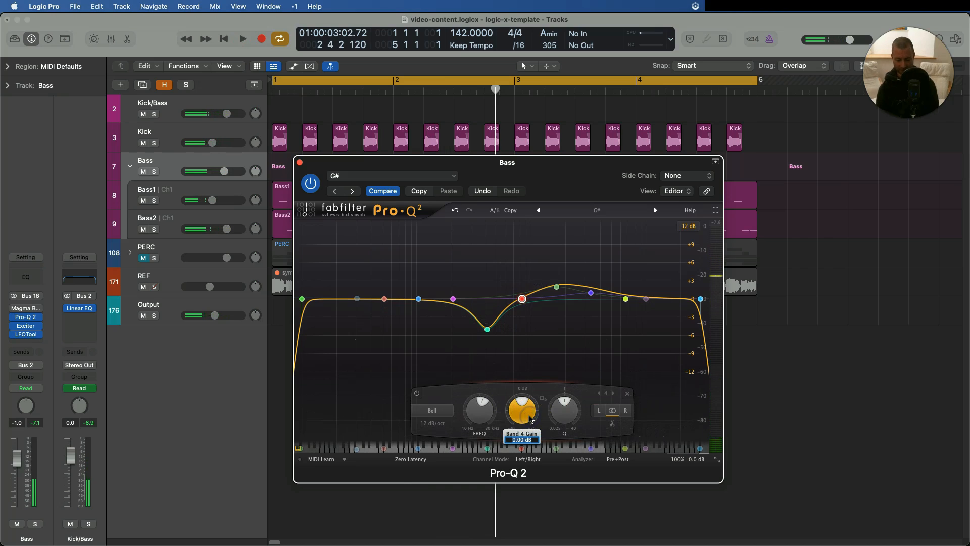
text(-)
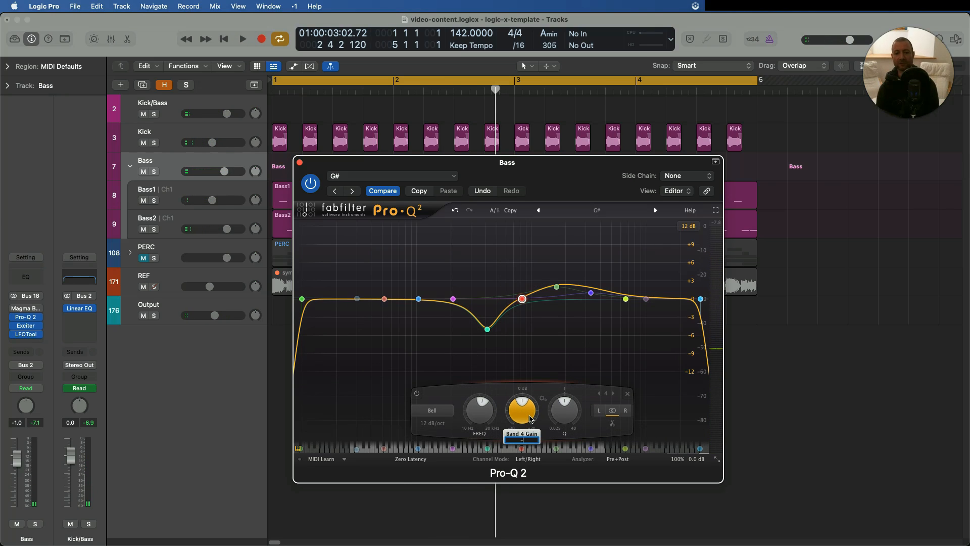
text(1)
key(Return)
key(space)
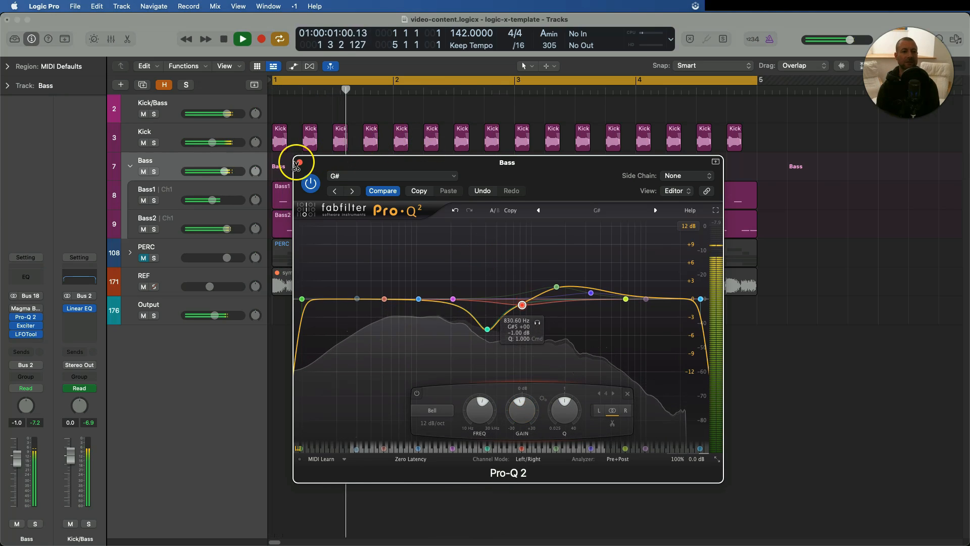
click(298, 163)
Compare the adjusted bass with the reference region by soloing and unsoloing it during playback, then stop.
key(t)
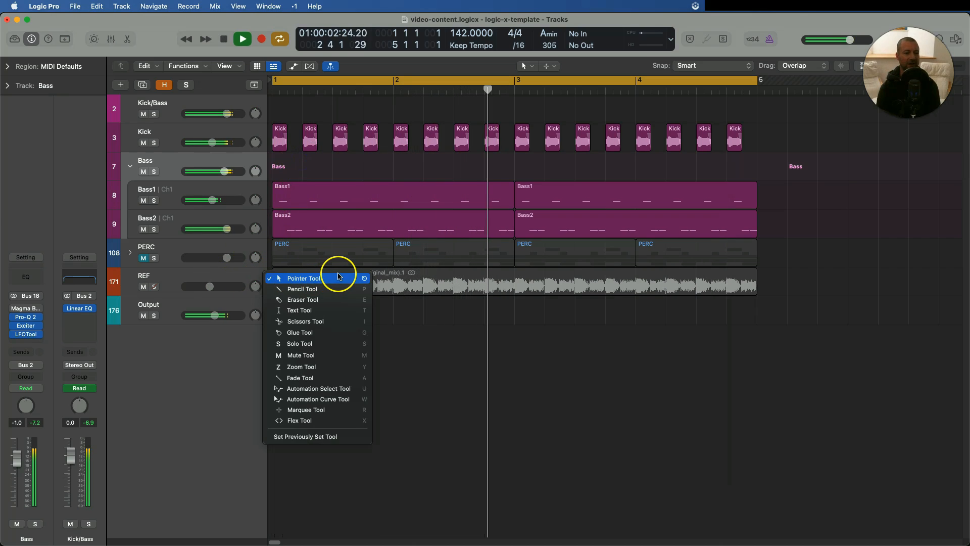
click(372, 276)
click(387, 276)
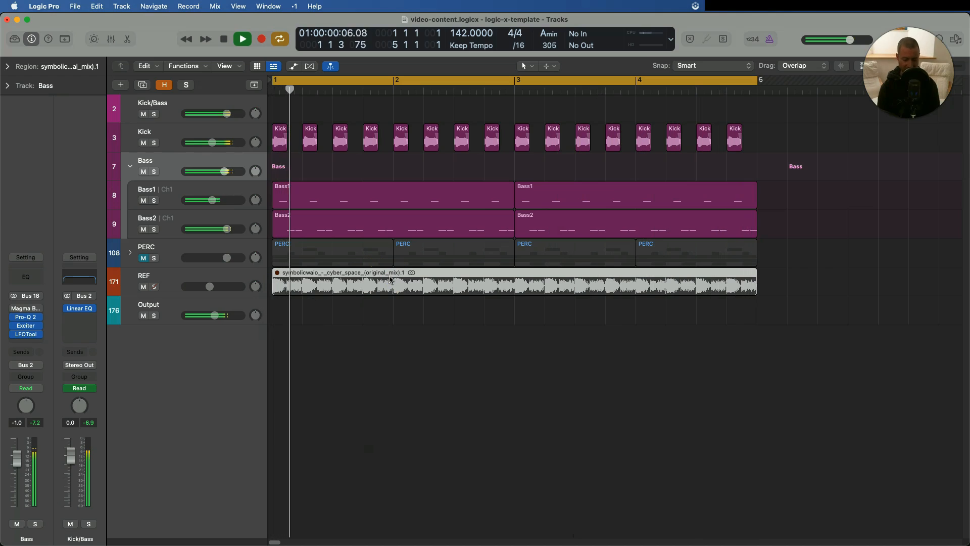
key(ctrl+s)
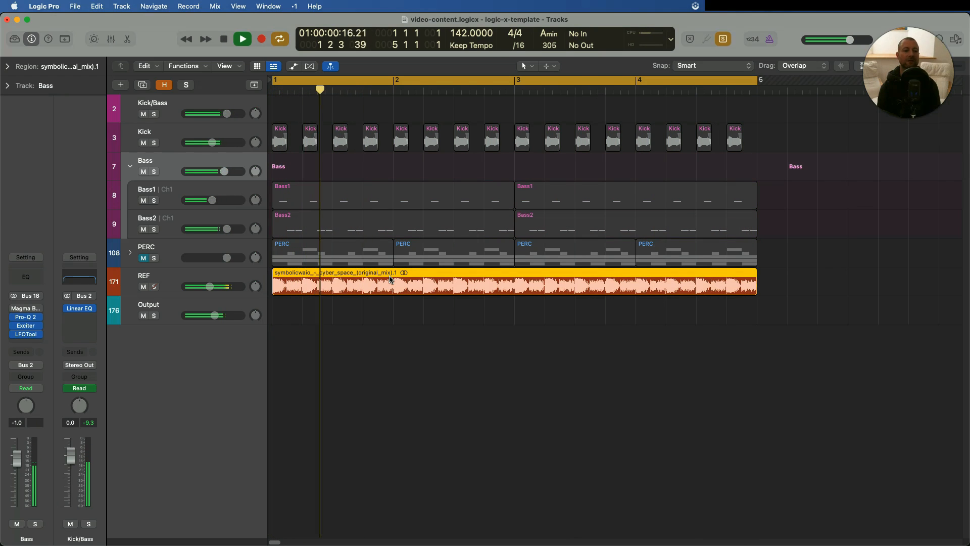
key(ctrl+s)
key(t)
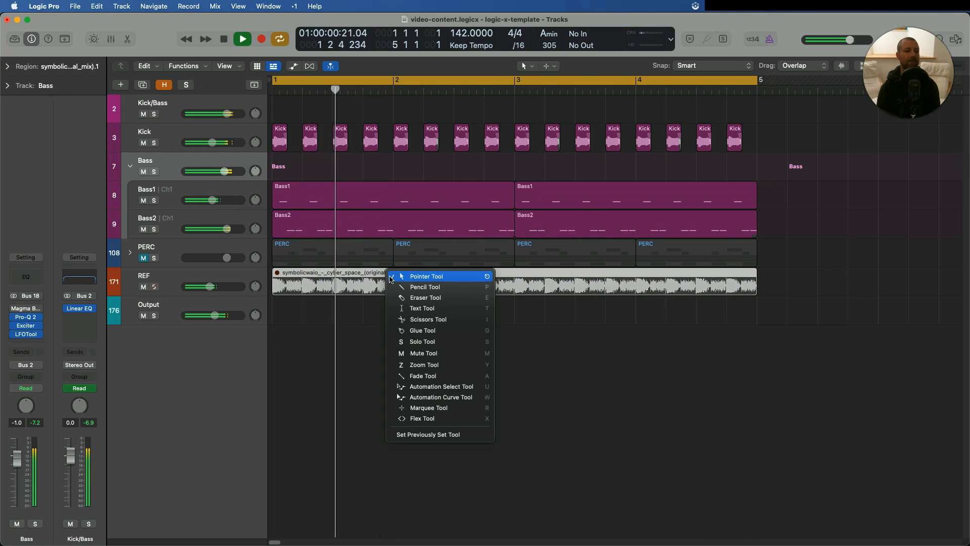
click(391, 279)
key(space)
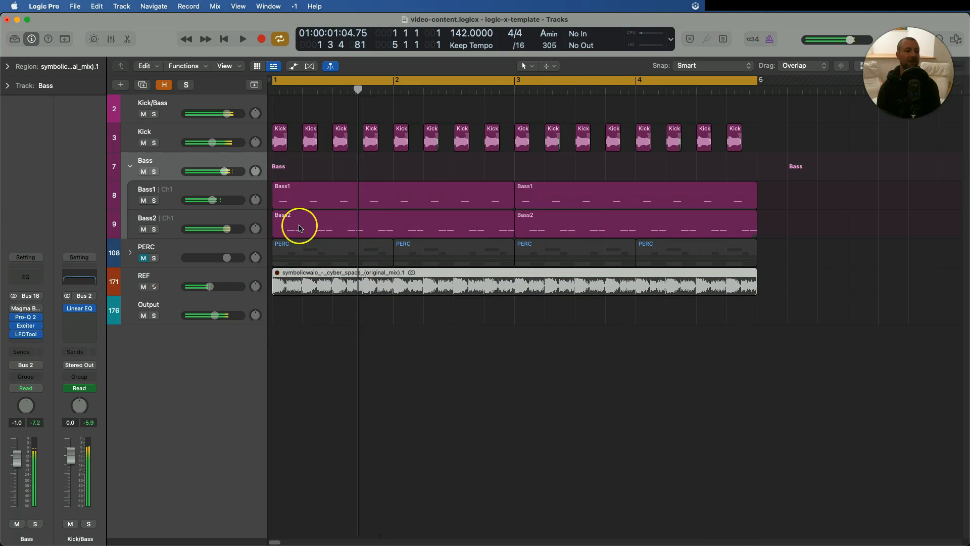
Cut the Kick track's Channel EQ at 750 Hz by 3.5 dB with Q 0.48, auditioning the soloed kick.
click(164, 132)
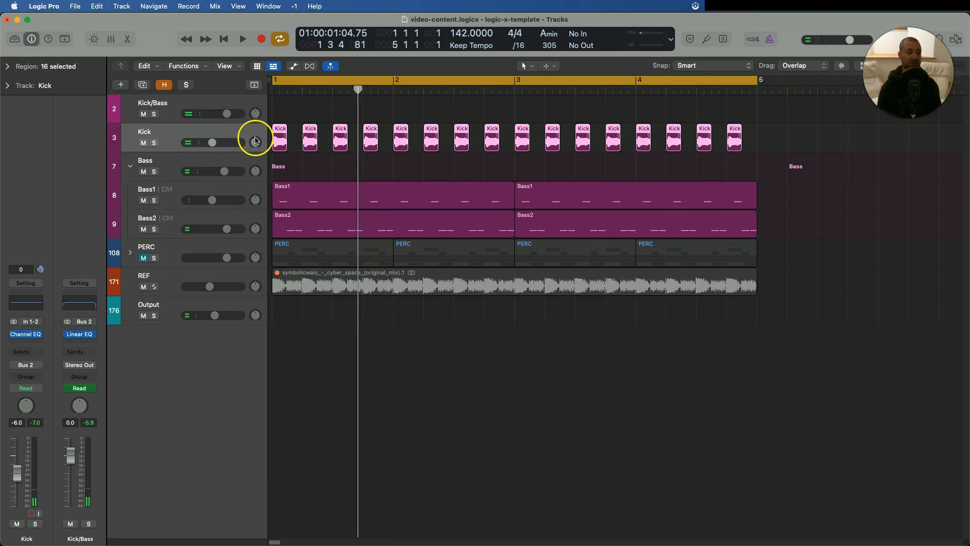
click(26, 335)
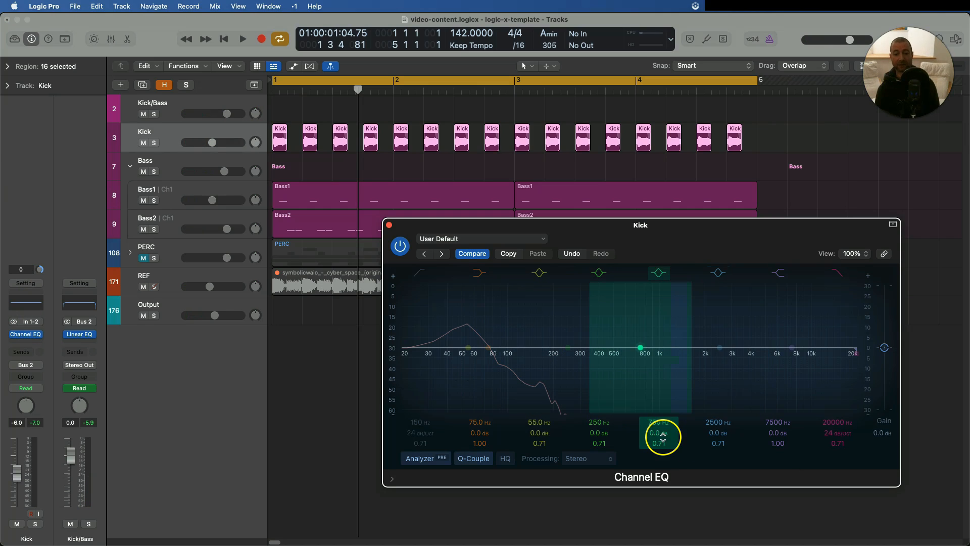
drag(663, 432, 665, 433)
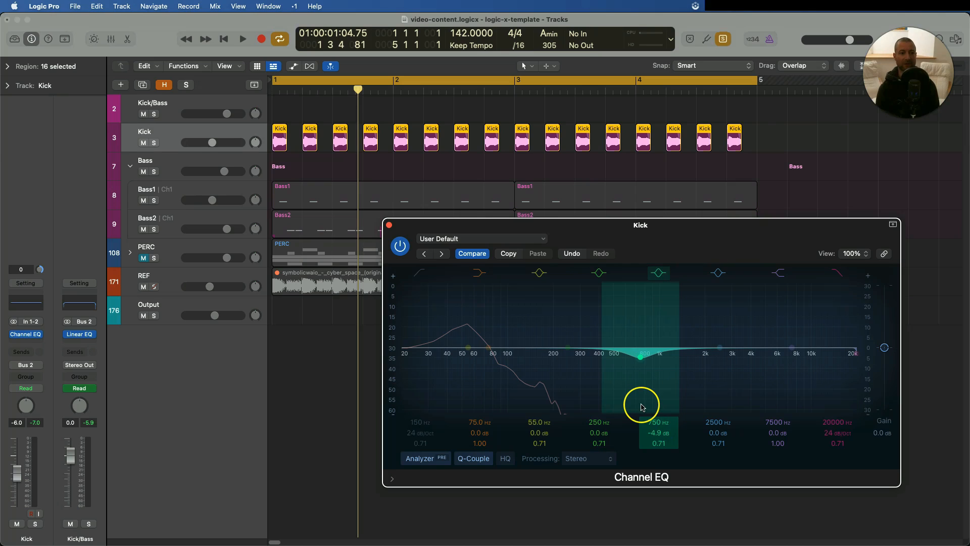
key(space)
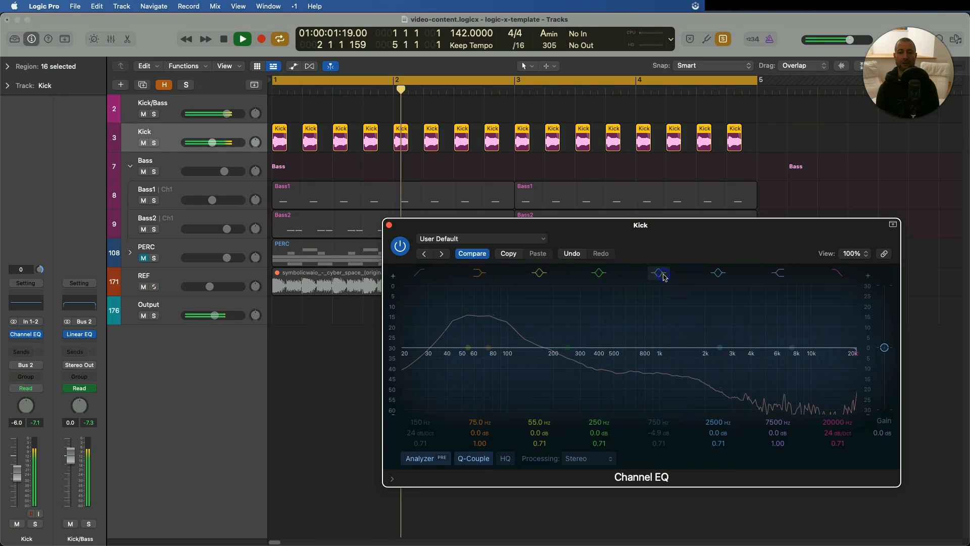
drag(672, 431, 669, 434)
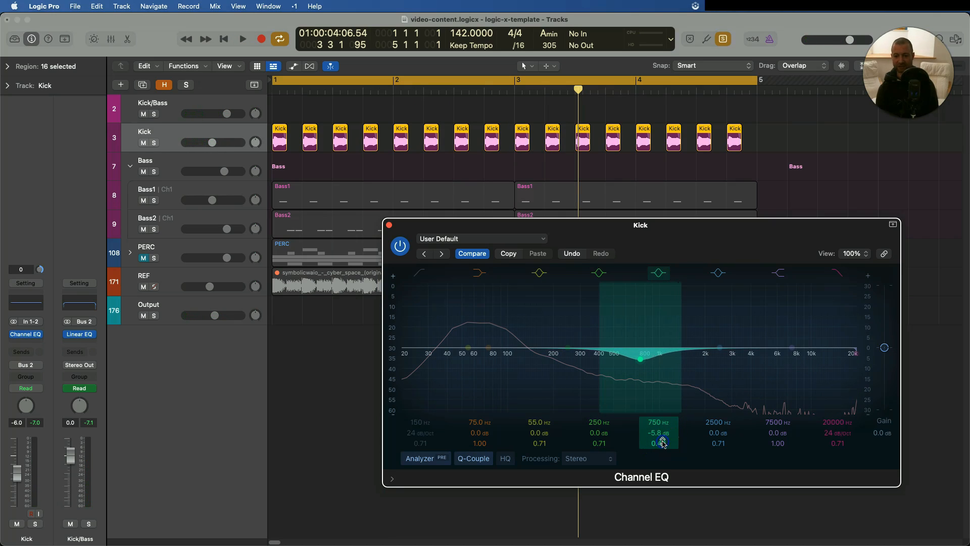
key(space)
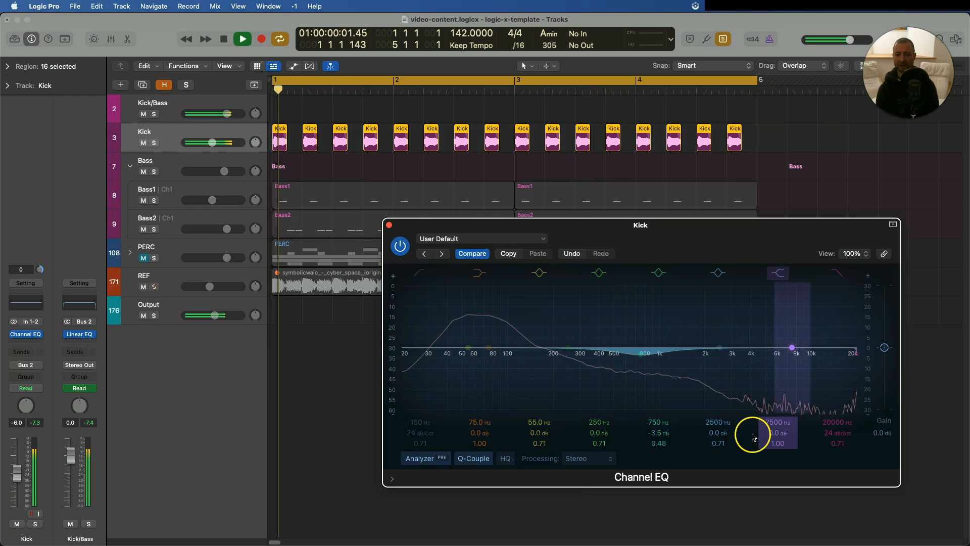
key(space)
Boost the kick's EQ by 1.9 dB at 2960 Hz and by 1.1 dB at 100 Hz.
drag(724, 432, 728, 426)
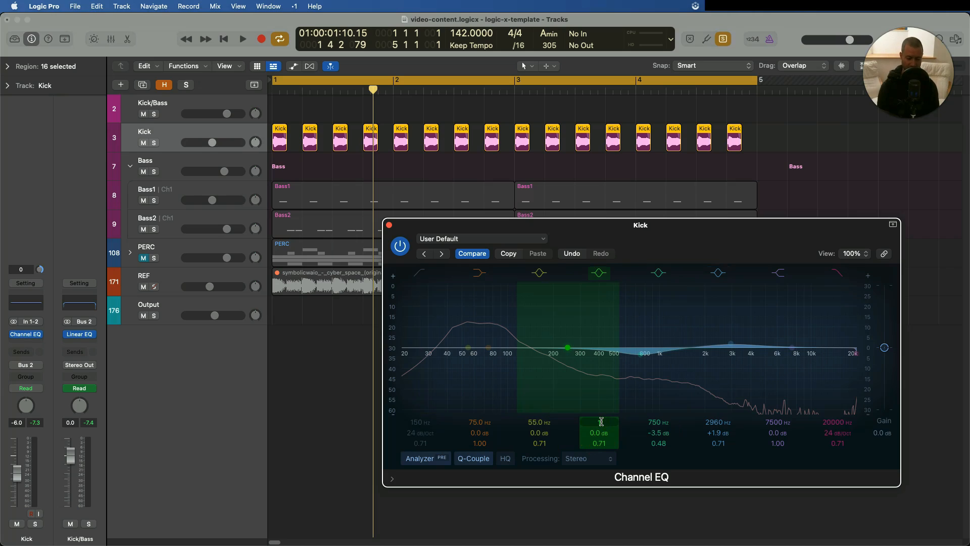
text(00)
key(Return)
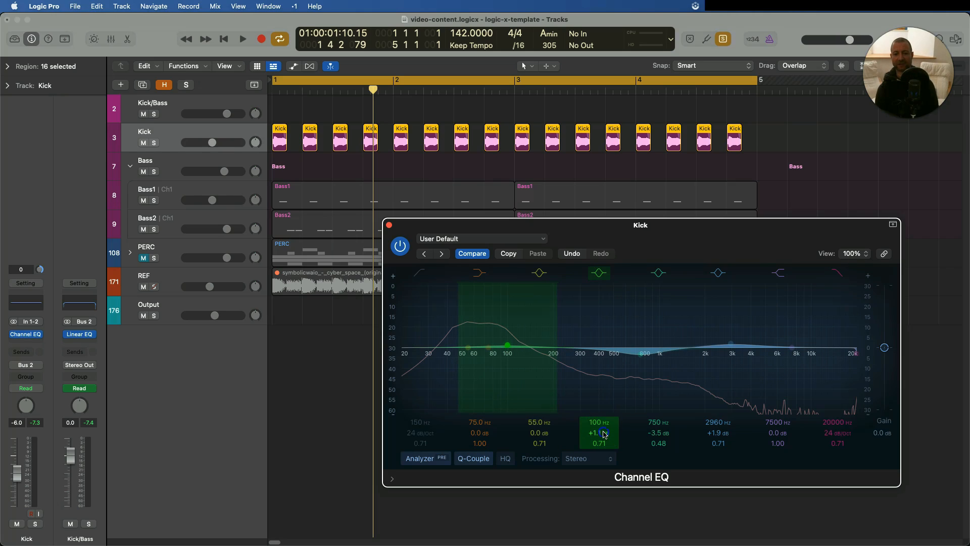
Compare the kick with its EQ bypassed and active during playback, and set the 750 Hz gain to -4.3 dB.
key(space)
click(400, 246)
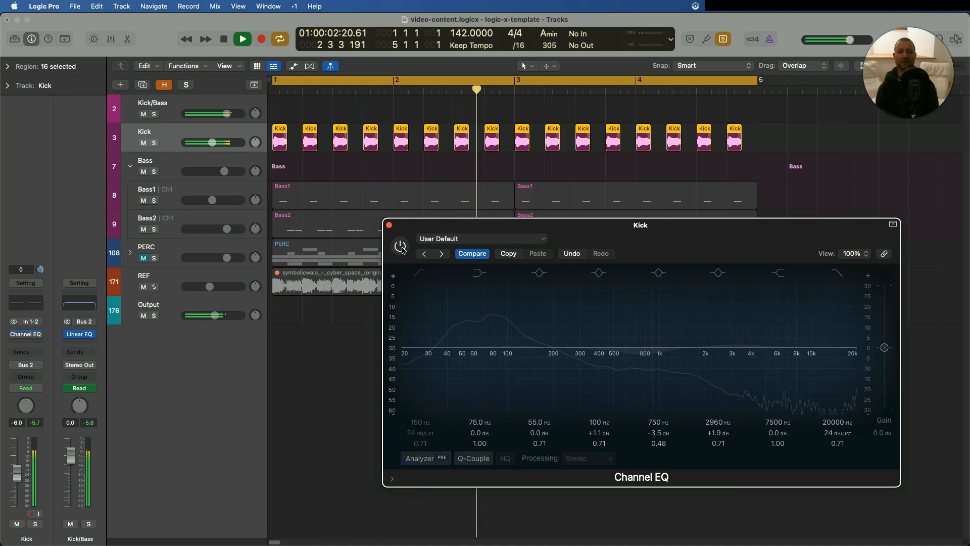
click(400, 246)
drag(666, 428, 664, 432)
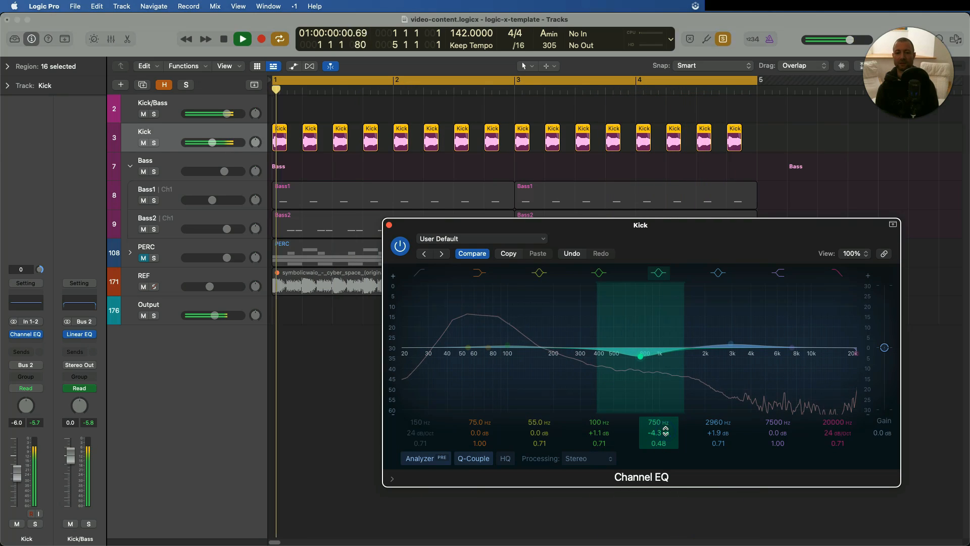
key(space)
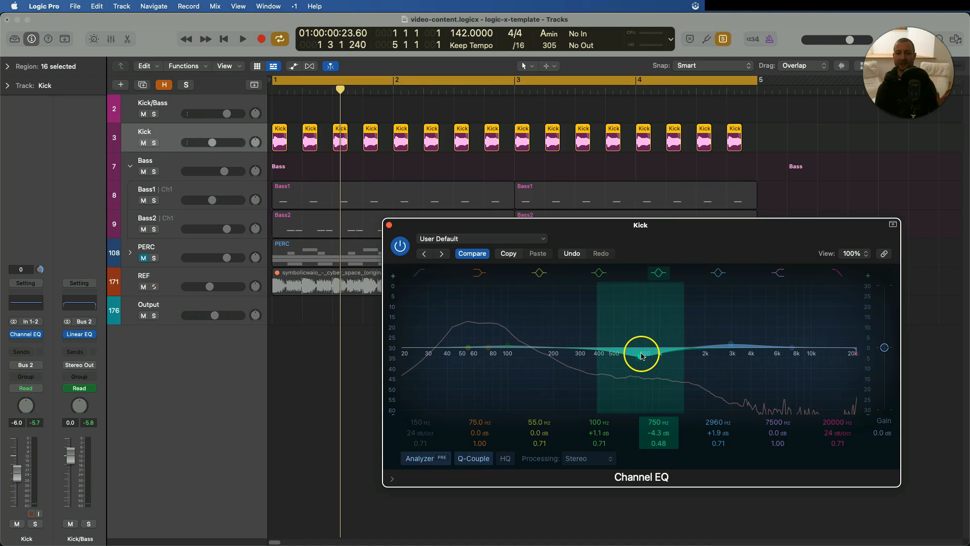
Review the Bass track's Pro-Q 2 curve and close both the bass and kick EQs.
click(174, 162)
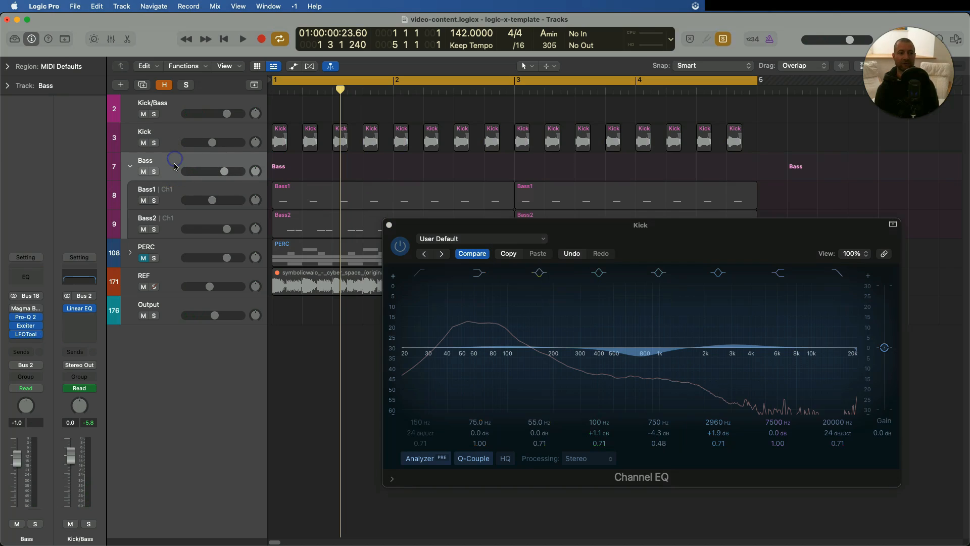
click(26, 317)
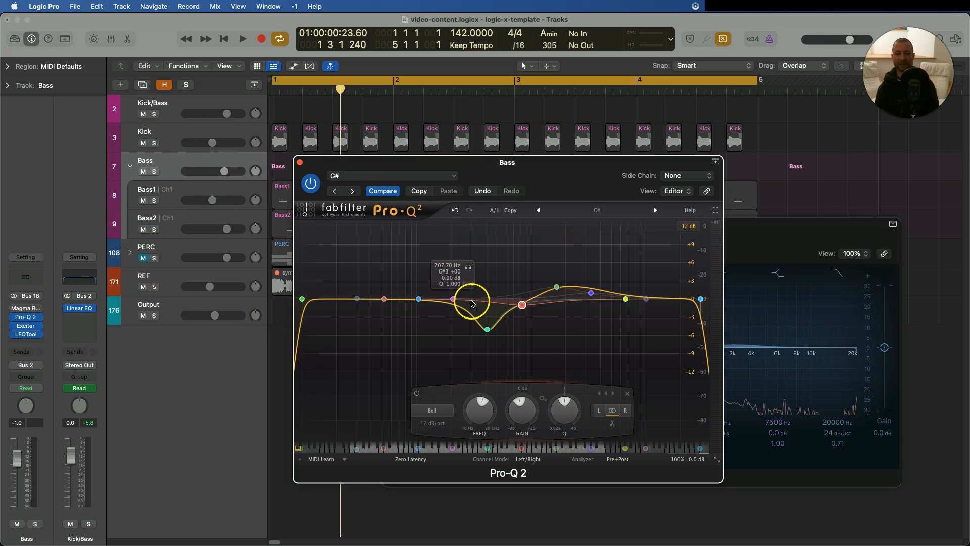
click(298, 162)
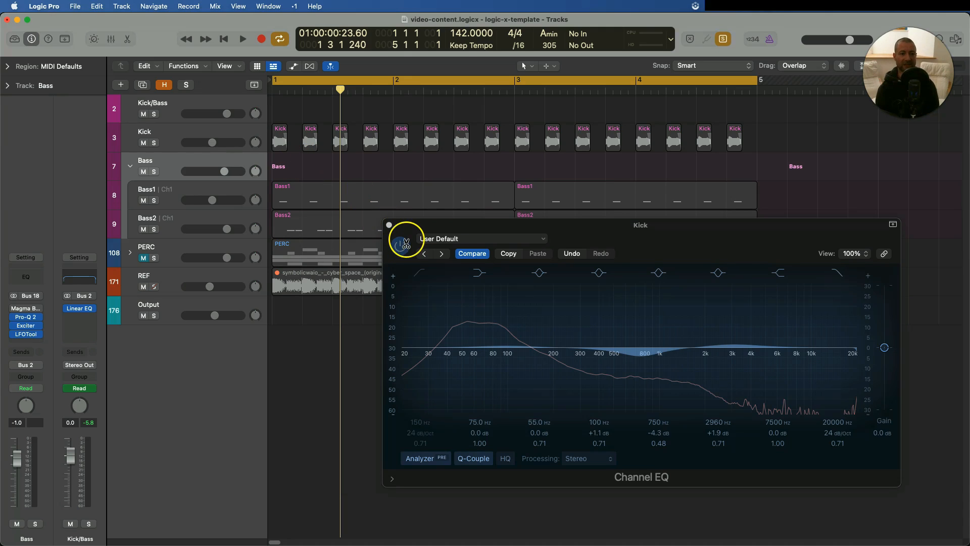
click(389, 226)
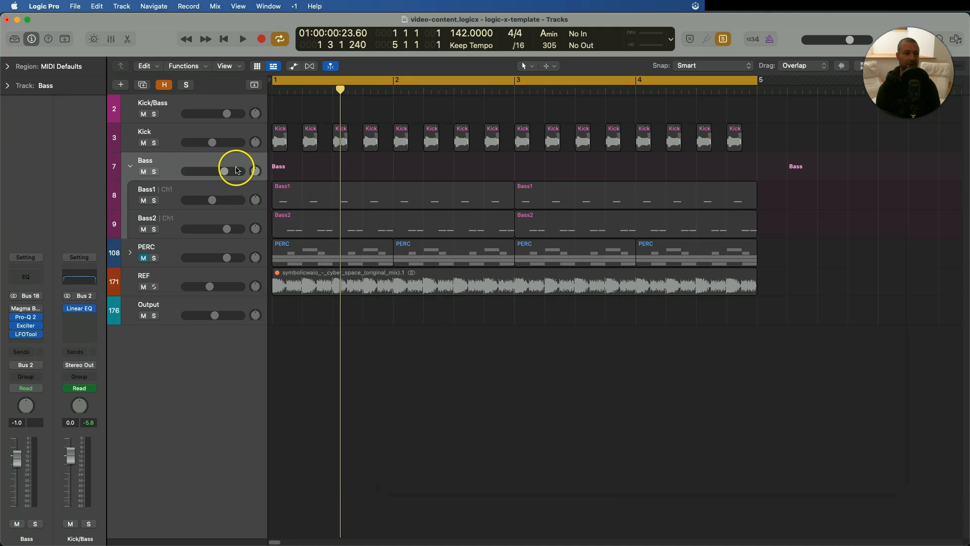
Turn off solo and compare the kick and bass mix with the soloed reference region, ending unsoloed with playback stopped.
key(space)
key(ctrl+s)
key(space)
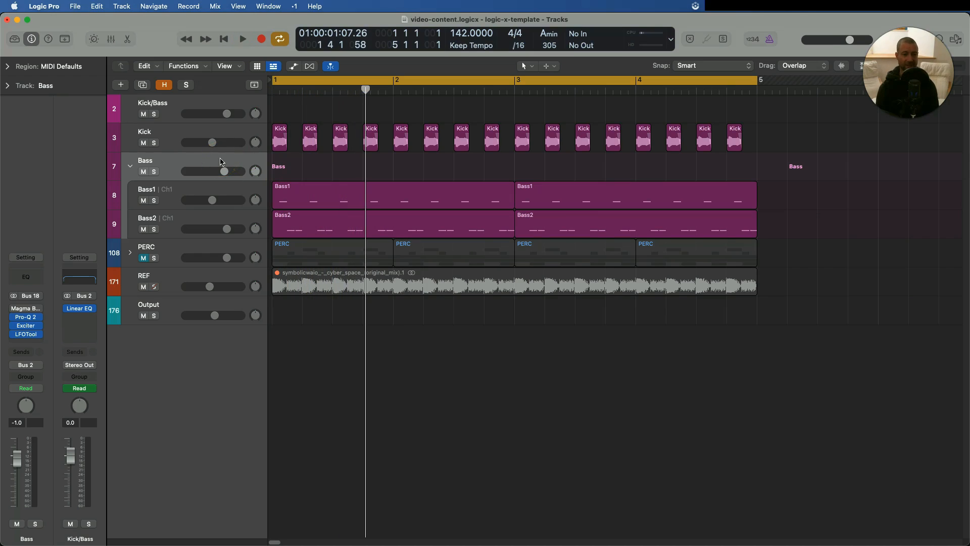
key(space)
click(358, 279)
key(ctrl+s)
key(space)
key(space)
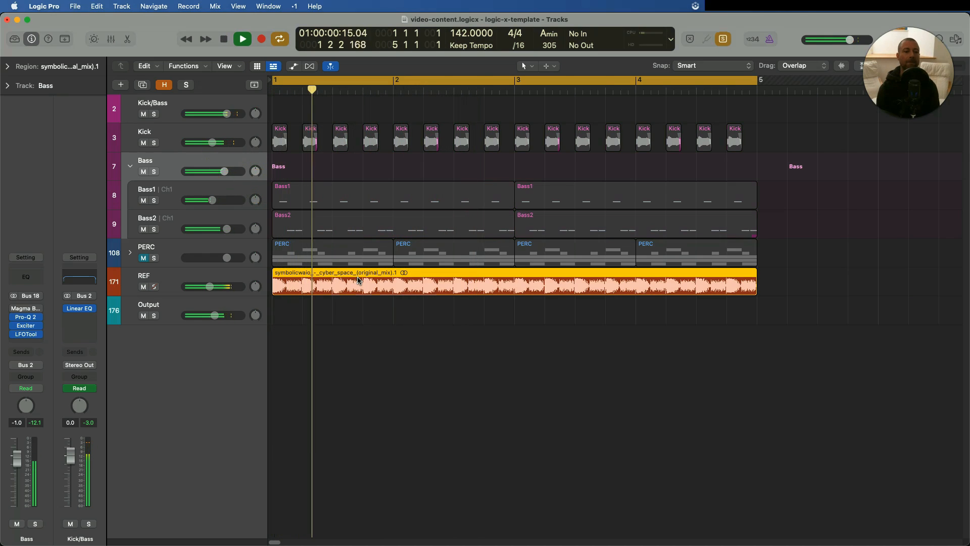
key(ctrl+s)
key(space)
key(space)
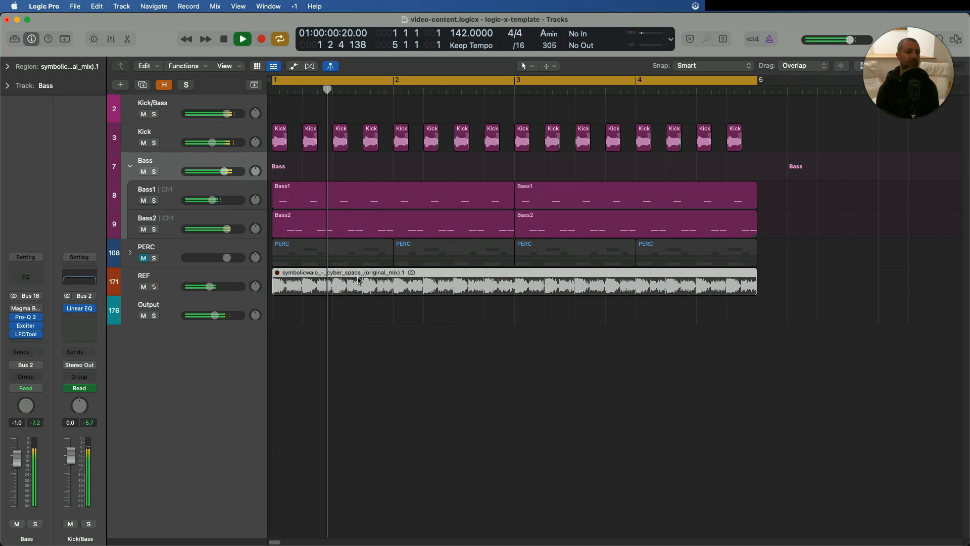
key(space)
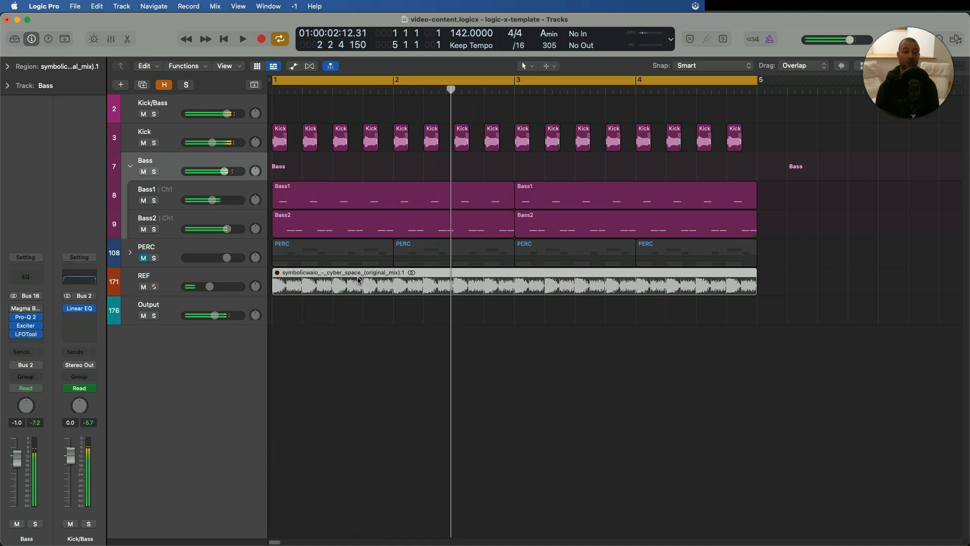
Enable the 130 Hz, 24 dB/Oct high cut in the Output track's Channel EQ.
click(143, 302)
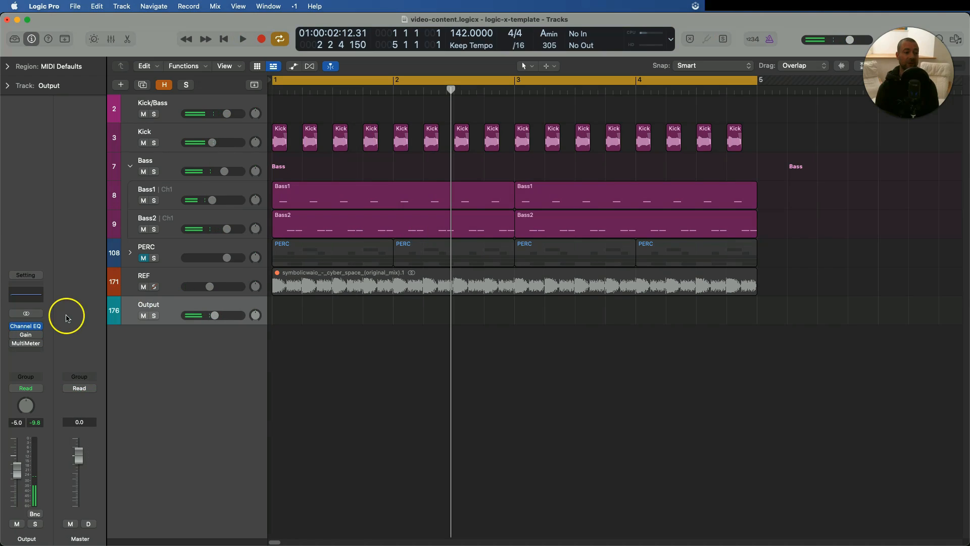
click(24, 329)
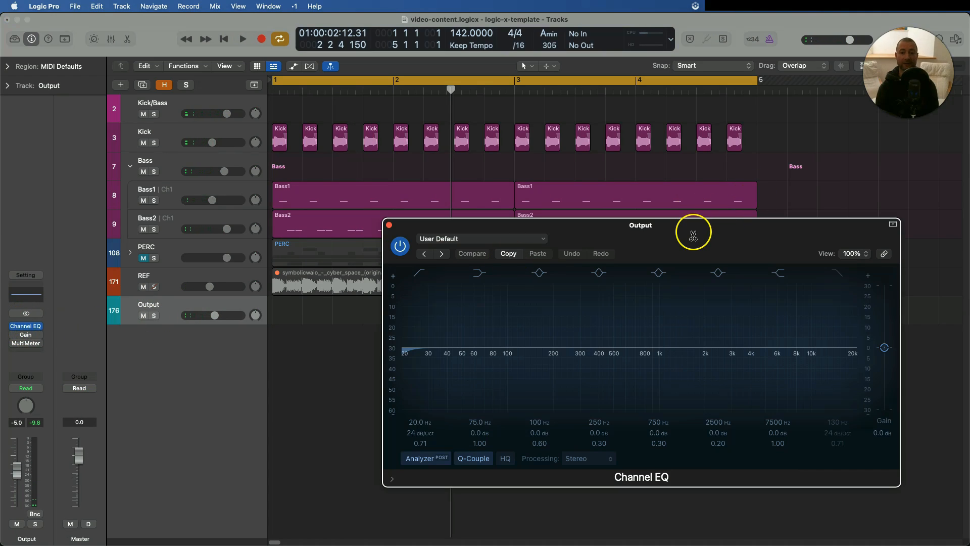
drag(693, 236, 702, 183)
click(852, 221)
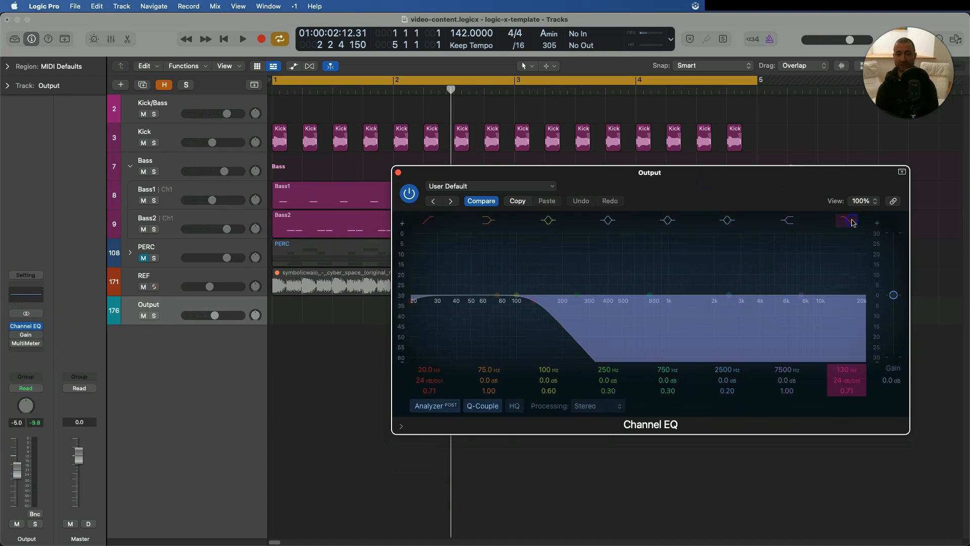
Close the Output EQ and repeatedly compare the filtered kick and bass with the soloed reference region, ending unsoloed with playback stopped.
click(854, 379)
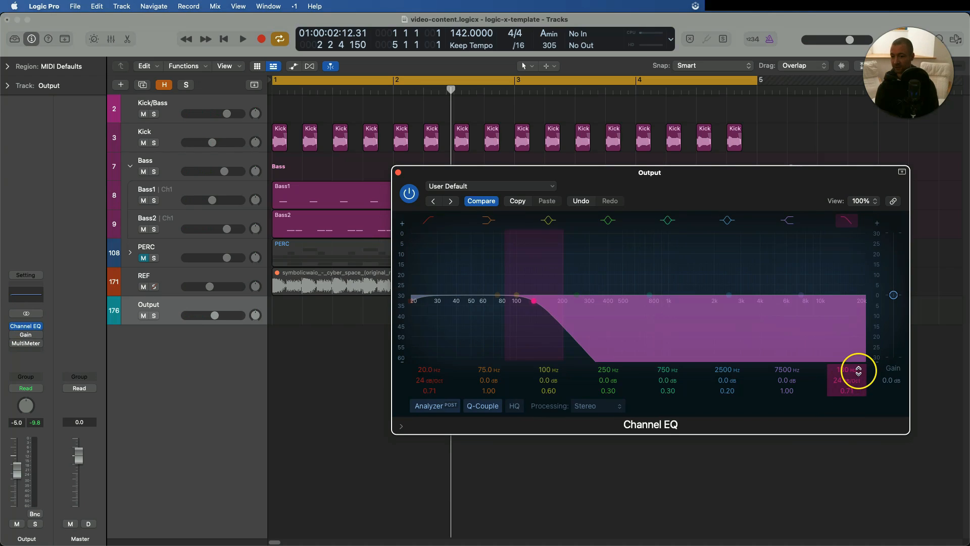
click(399, 173)
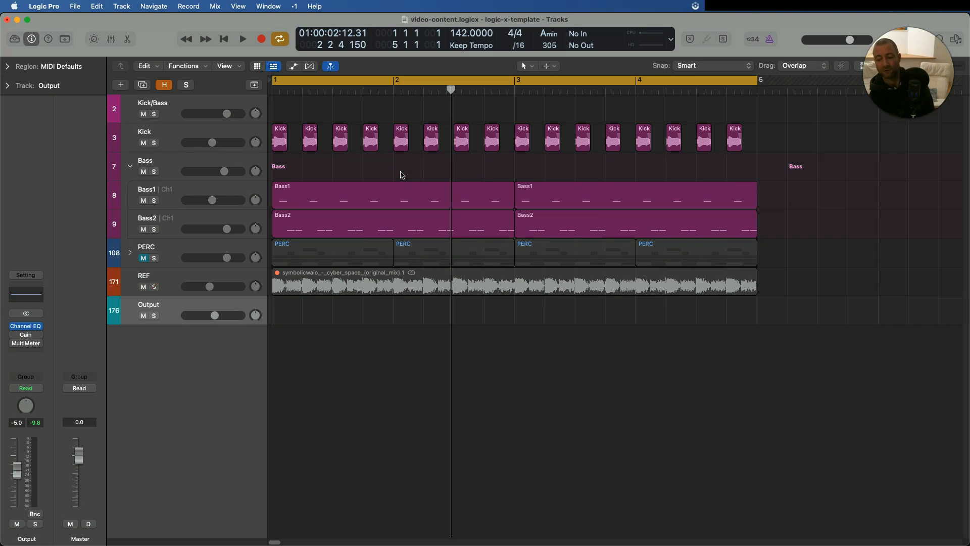
click(368, 288)
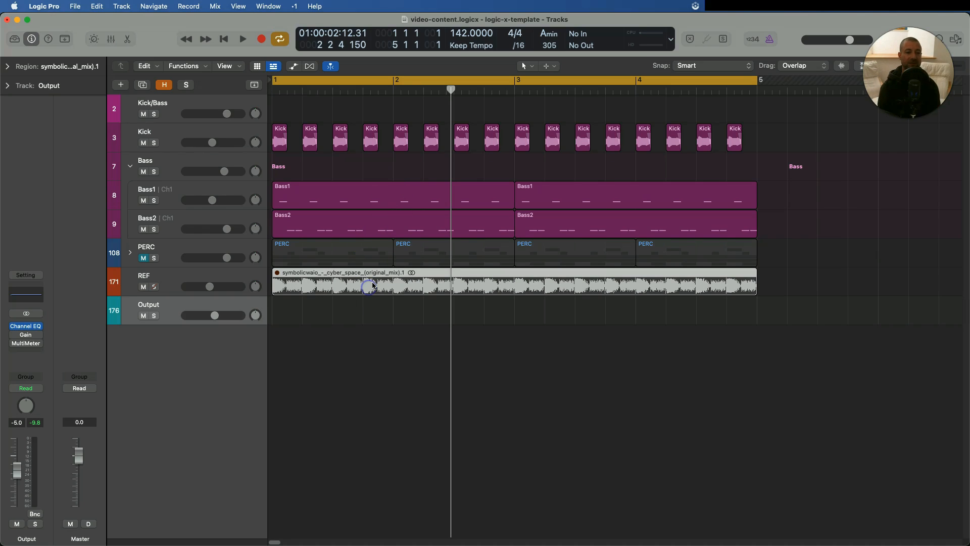
key(space)
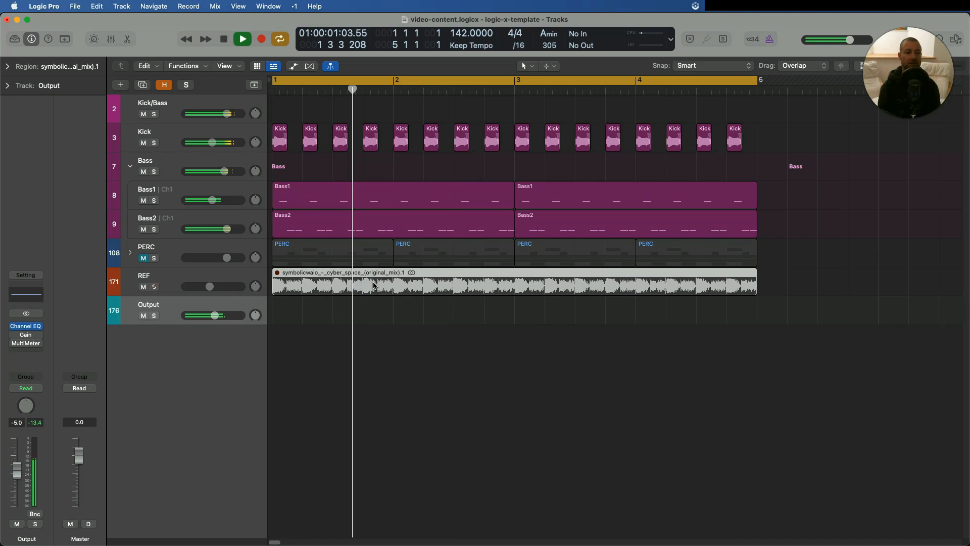
key(ctrl+s)
key(space)
key(space)
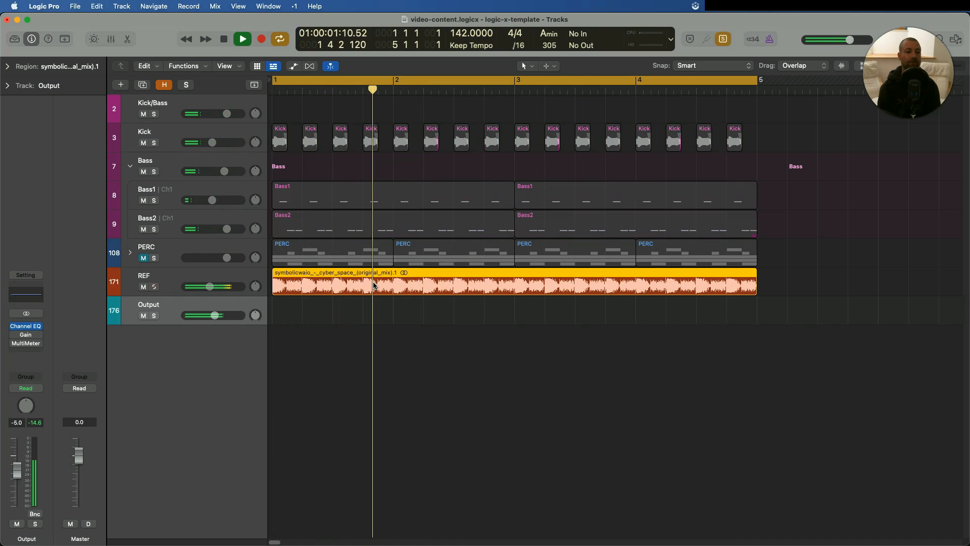
key(ctrl+s)
key(m)
key(space)
key(space)
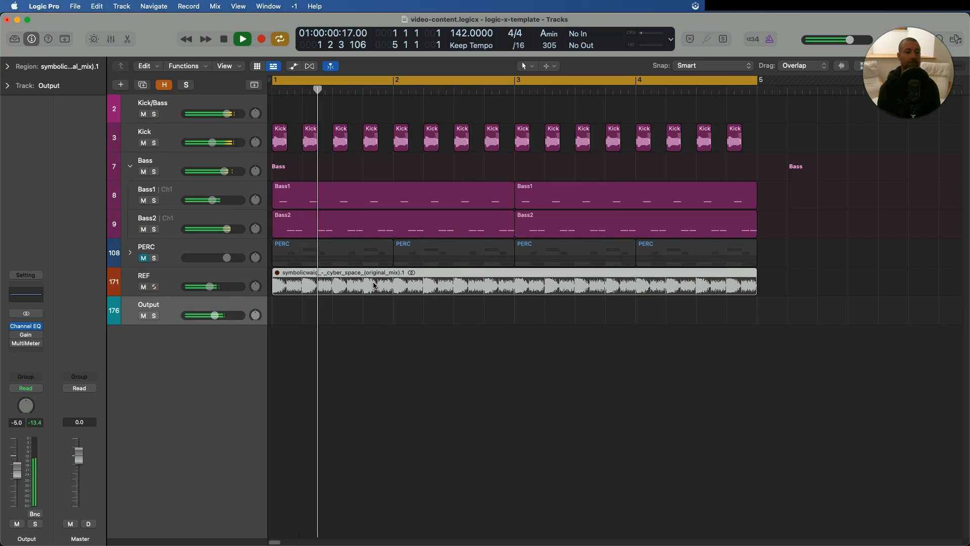
key(m)
key(ctrl+s)
key(space)
key(space)
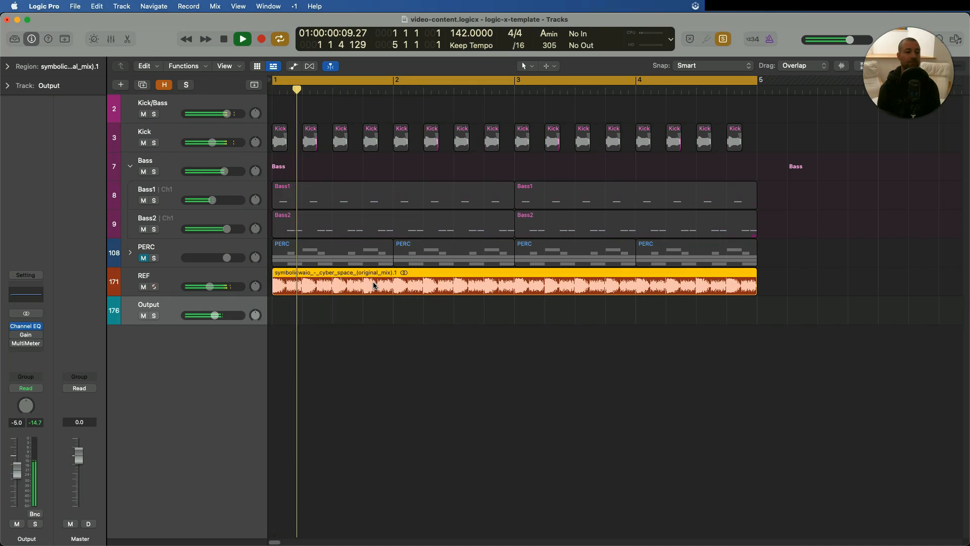
key(ctrl+s)
key(m)
key(space)
key(space)
key(space)
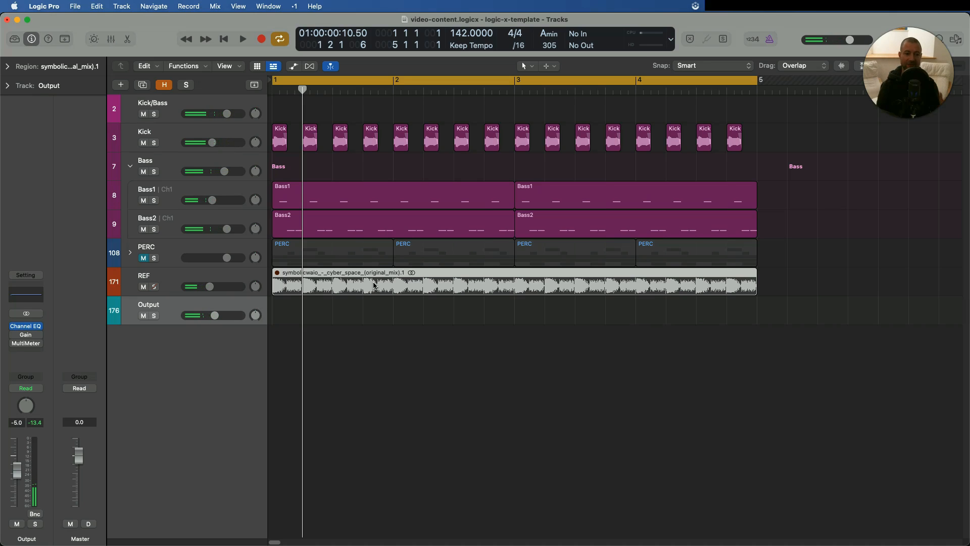
Set the Bass1 track's volume to -7.0 dB and start playback.
click(311, 139)
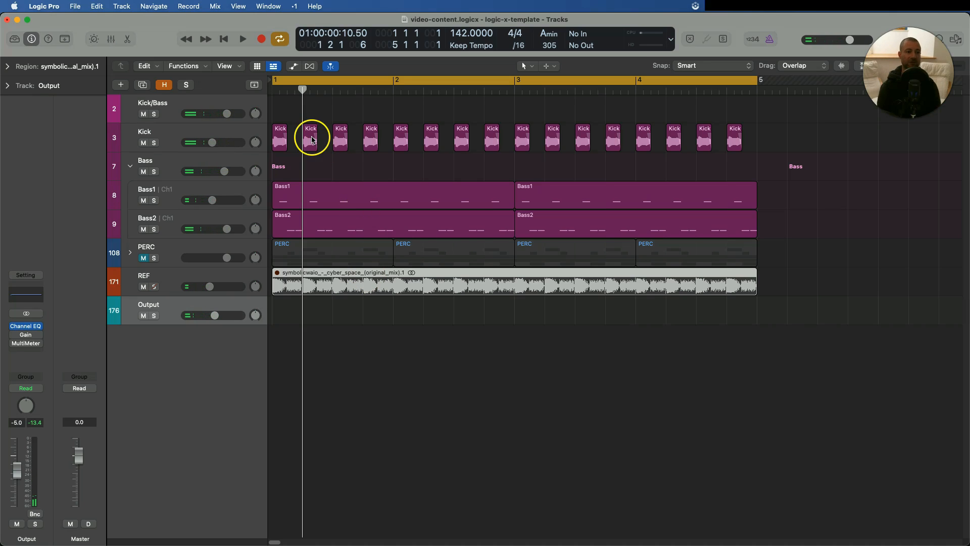
click(187, 198)
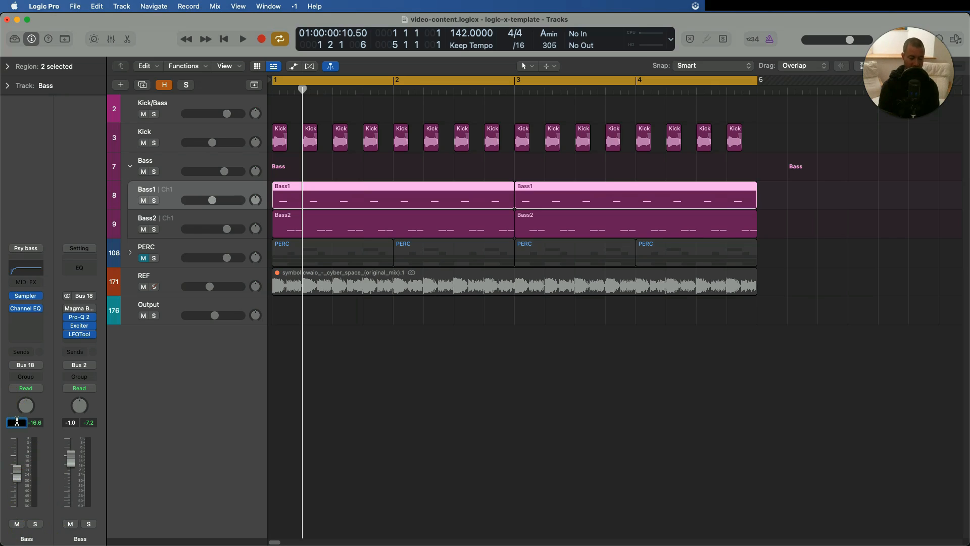
key(space)
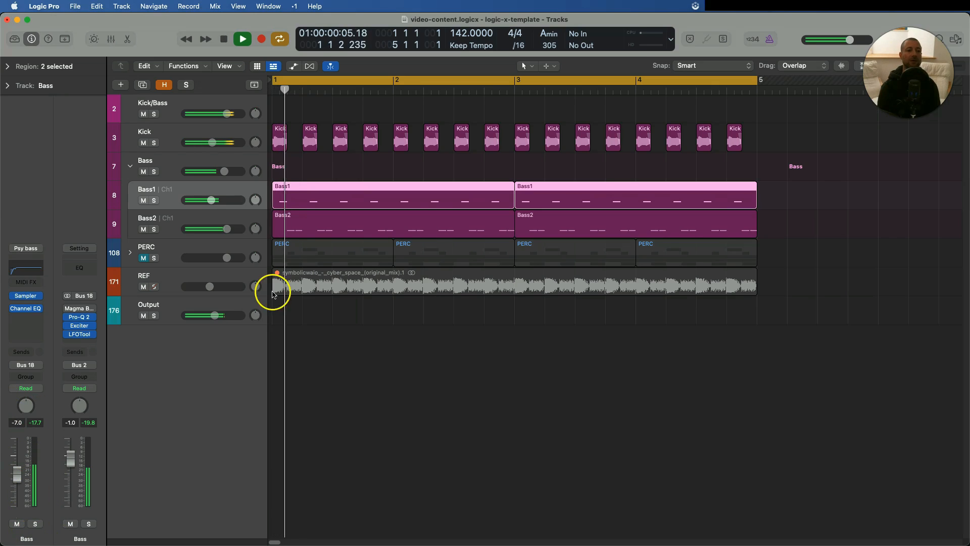
Compare the lowered Bass1 level with the soloed reference region, then unsolo it and stop playback.
click(385, 275)
key(ctrl+s)
key(Return)
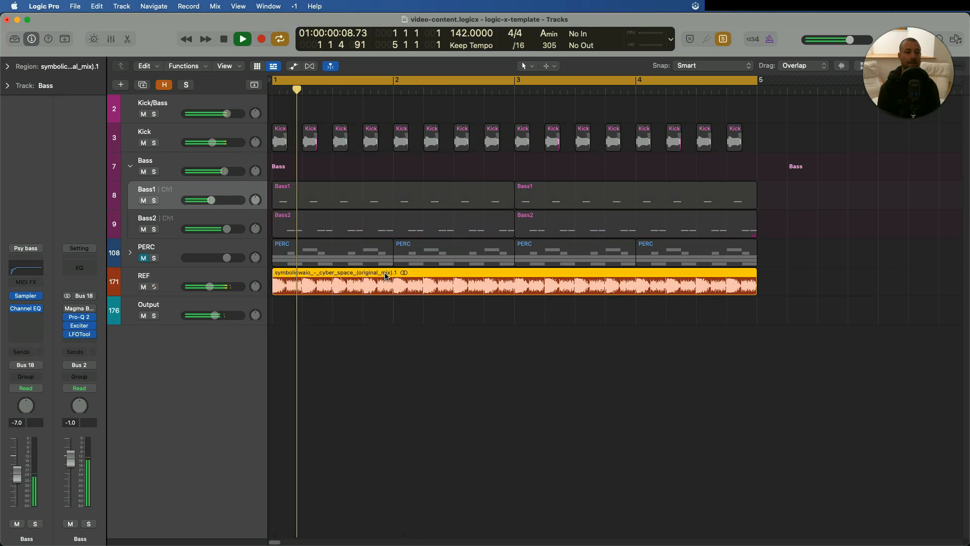
key(ctrl+s)
key(Return)
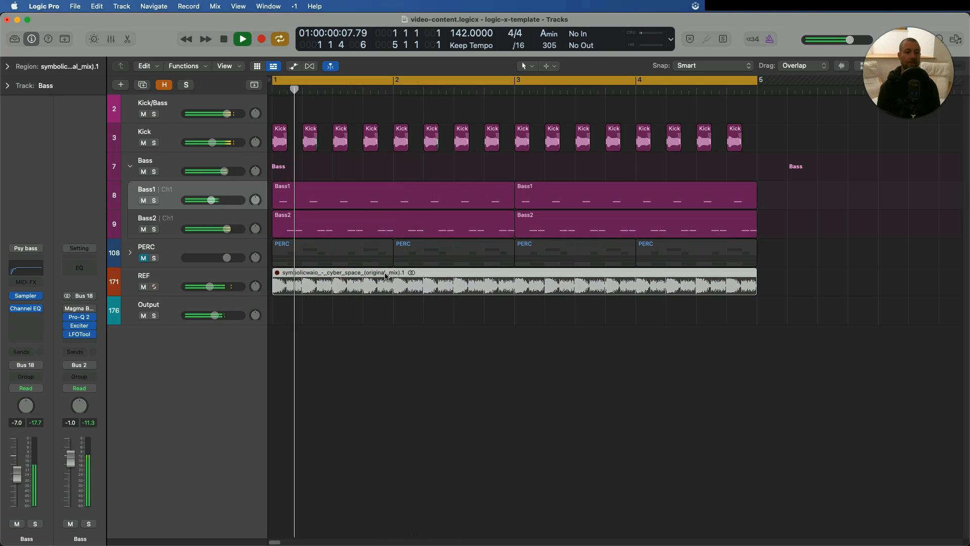
key(space)
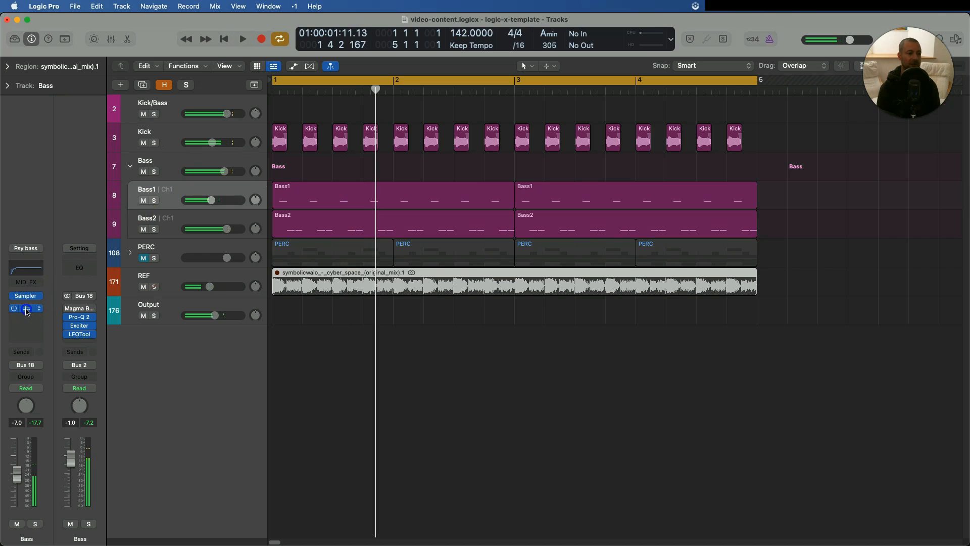
Adjust the low-cut frequency in the Bass1 track's Channel EQ, resume playback and close the EQ.
click(27, 309)
click(425, 418)
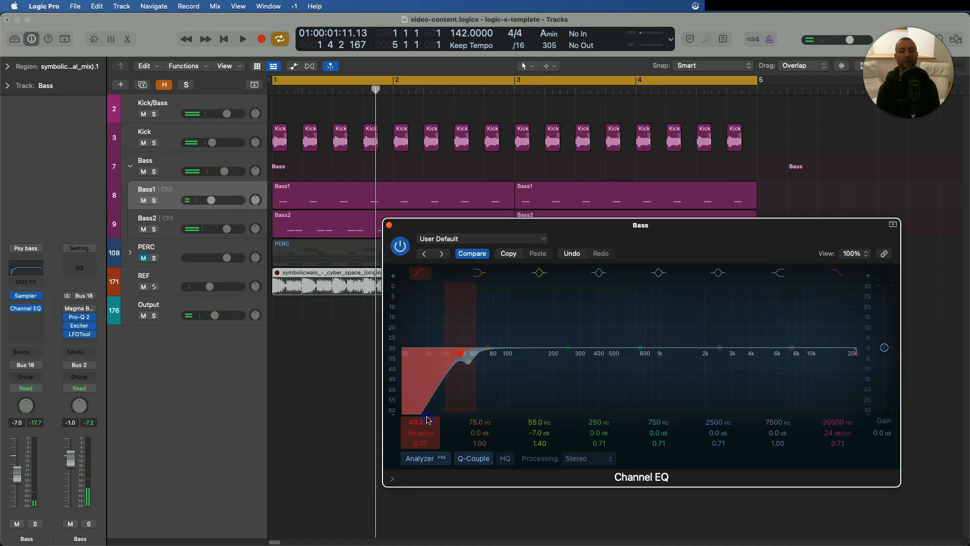
key(space)
click(389, 225)
Solo and unsolo the reference region during playback to compare it with the adjusted Bass1 low end.
click(348, 284)
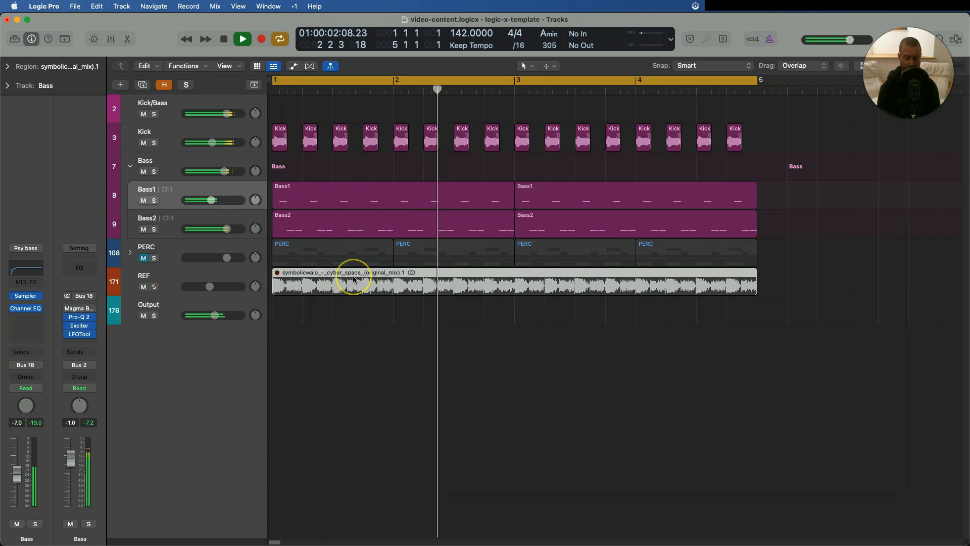
key(ctrl+s)
key(Return)
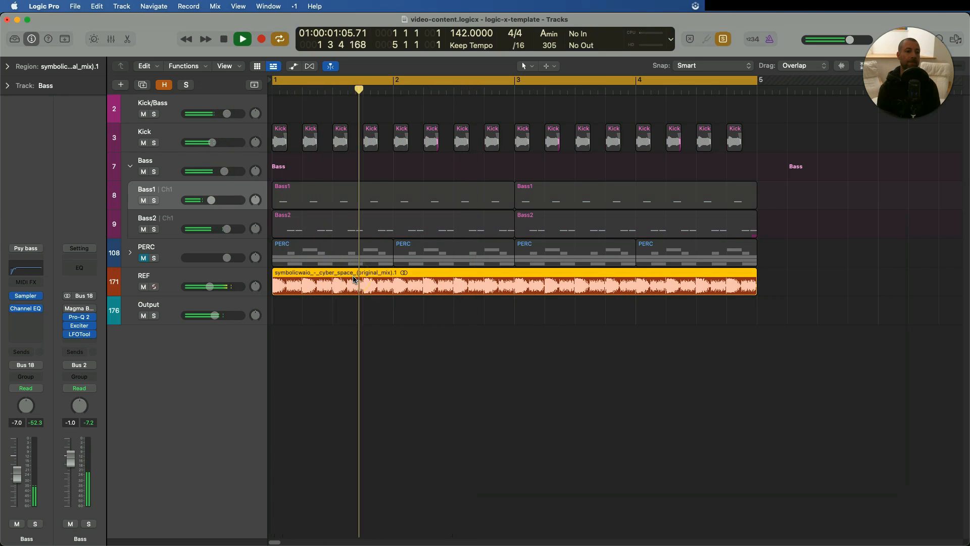
key(ctrl+s)
key(Return)
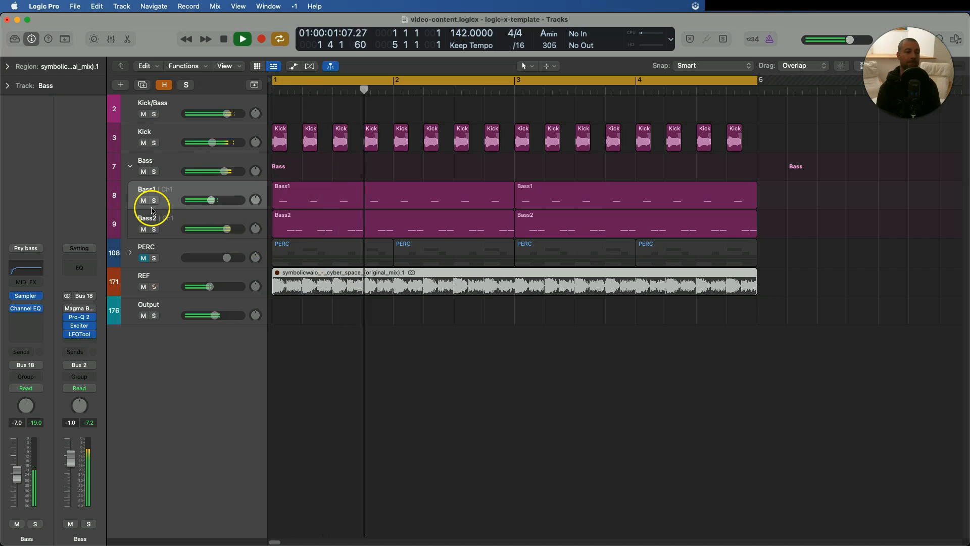
Set the band 2 gain to +1 dB in the Bass2 track's Pro-Q 2, resume playback and close the EQ.
click(171, 218)
key(space)
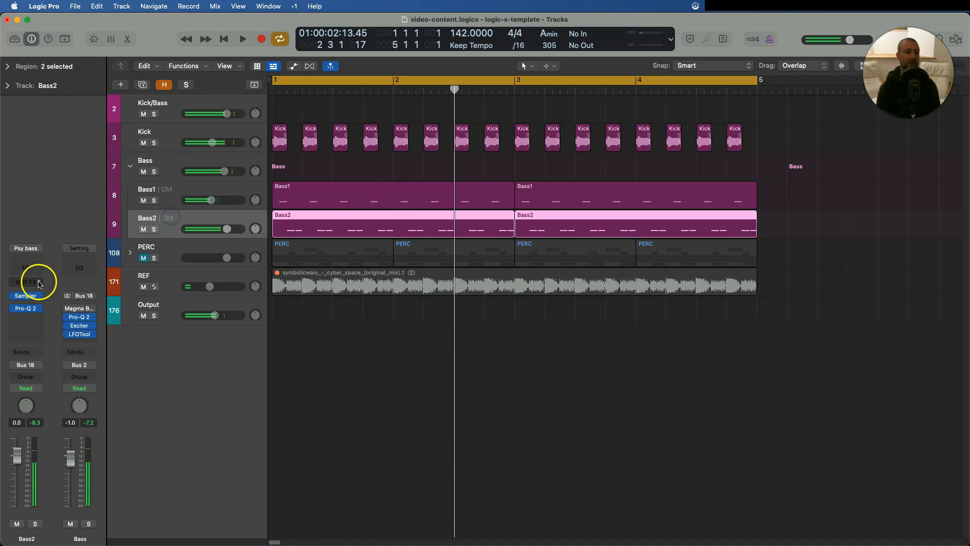
click(25, 308)
double_click(385, 411)
text(1)
key(Return)
key(space)
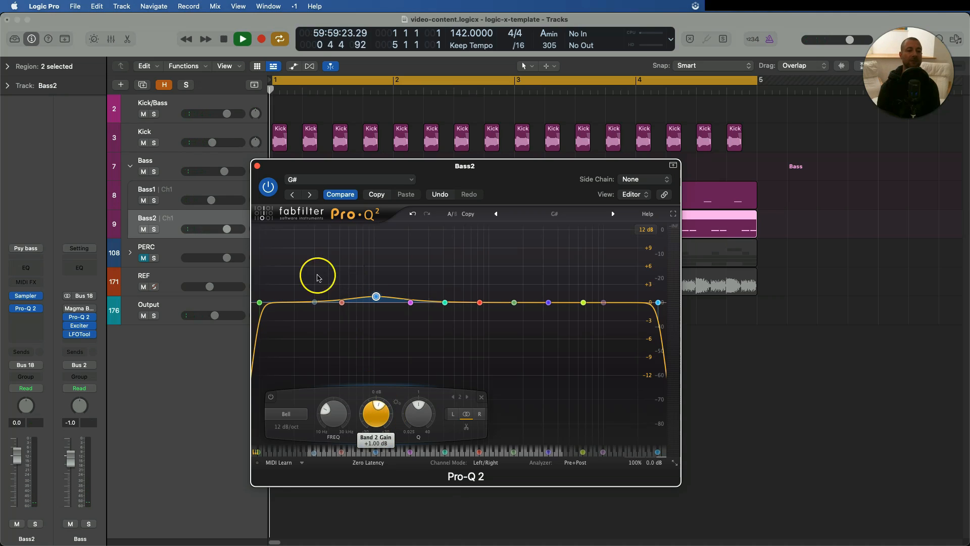
click(259, 166)
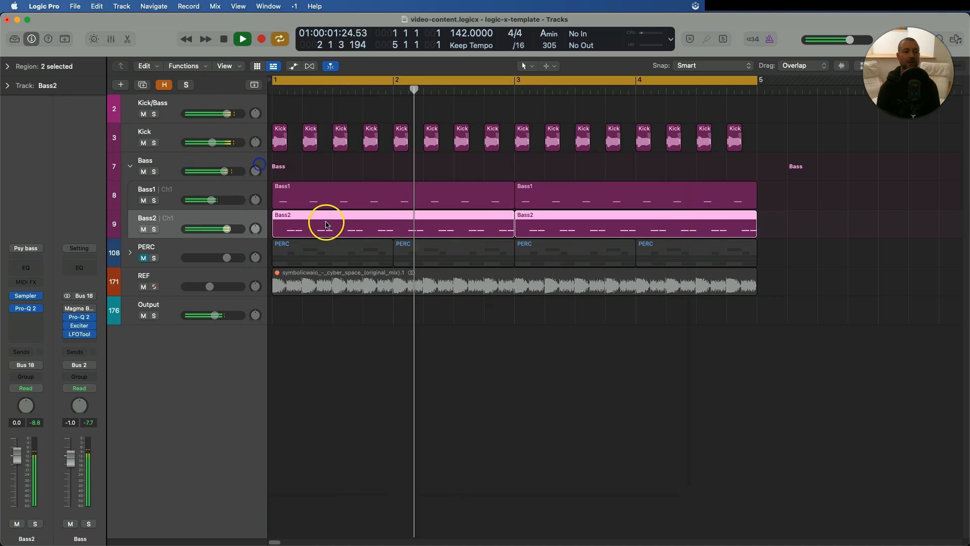
Compare the boosted Bass2 with the soloed reference region, ending unsoloed with playback stopped.
click(394, 275)
key(Return)
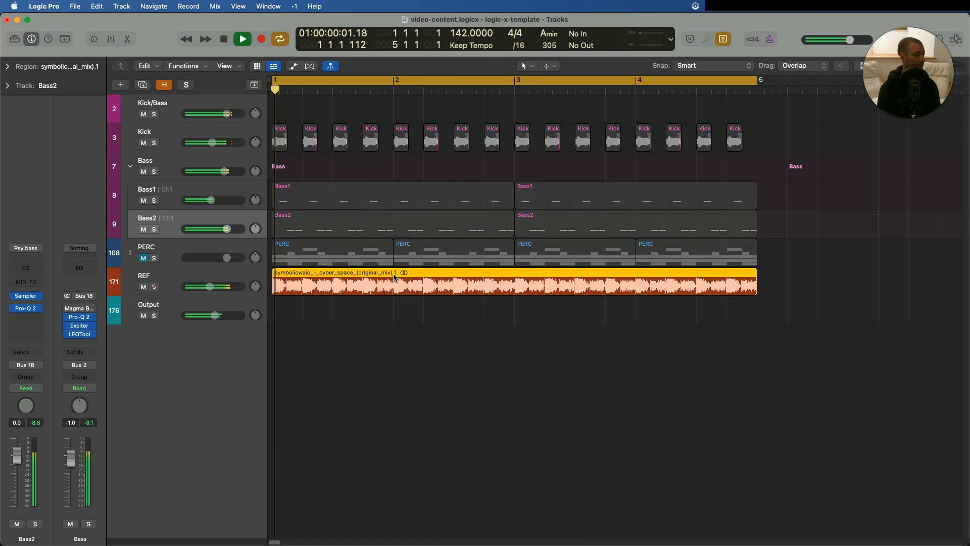
key(ctrl+m)
key(Return)
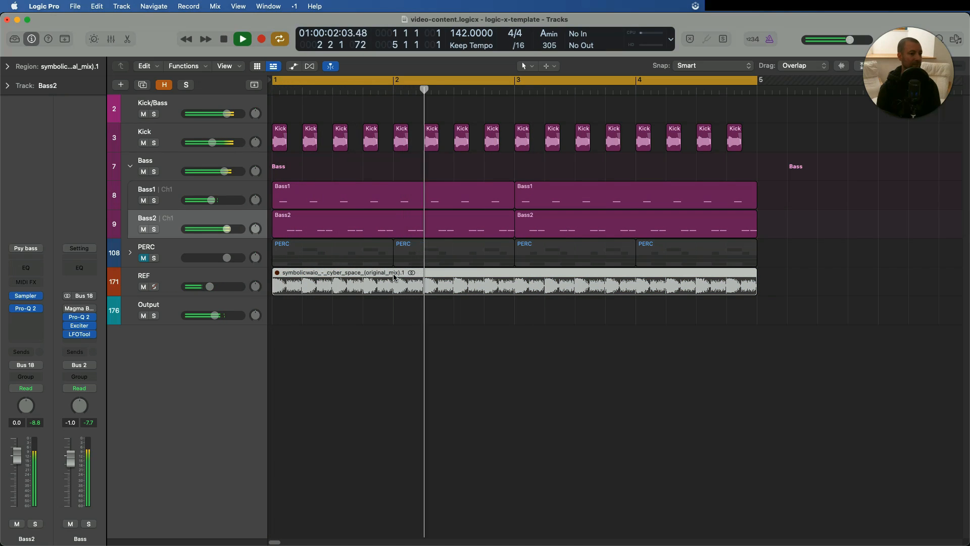
key(space)
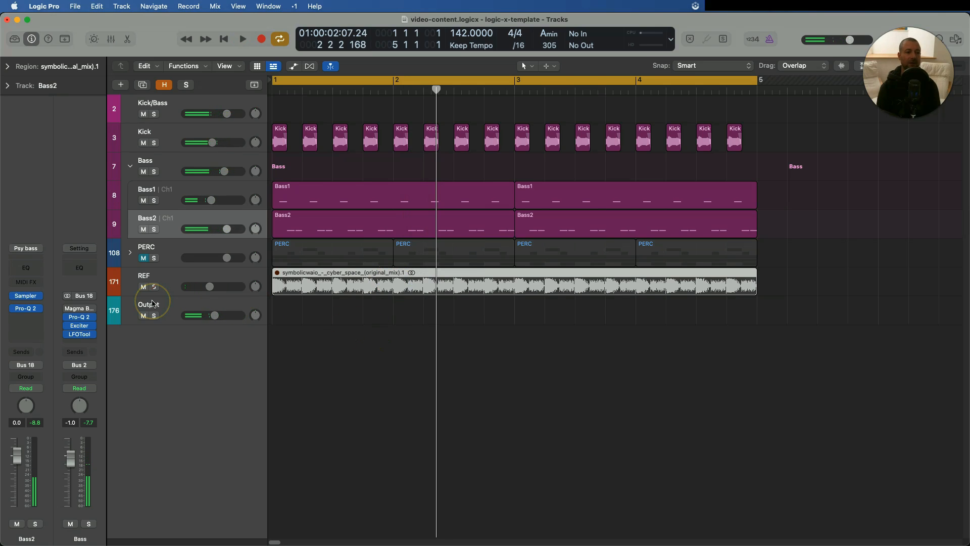
Bypass the Output track's Channel EQ and play the kick and bass at full range.
click(152, 304)
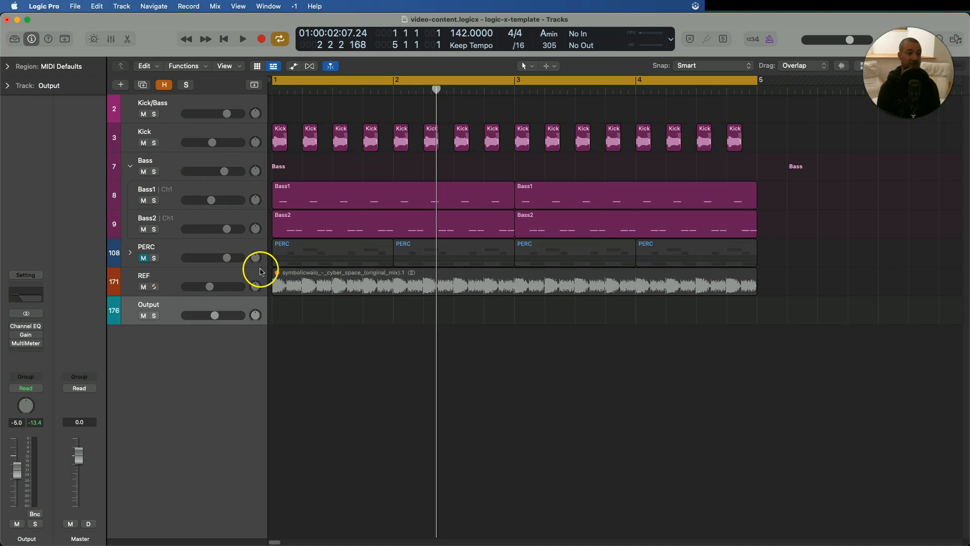
key(space)
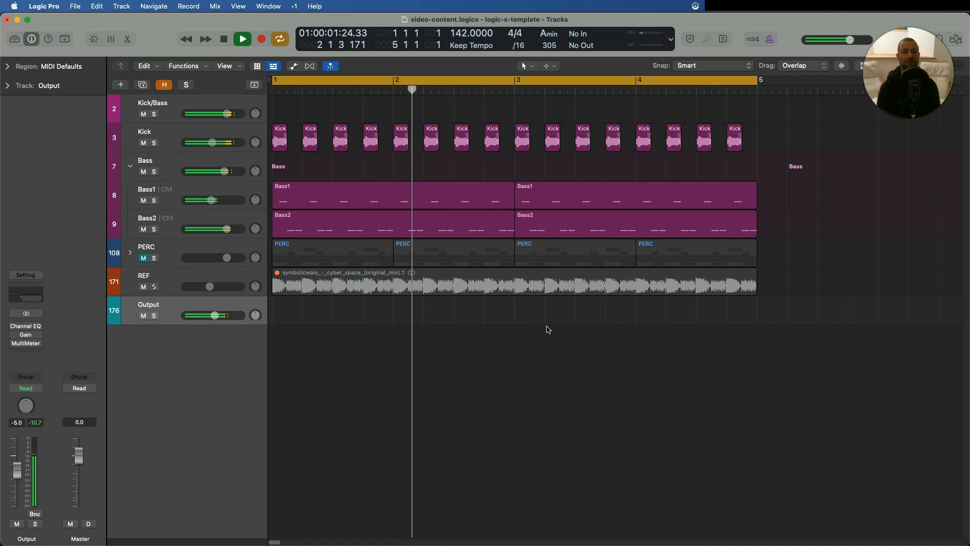
key(space)
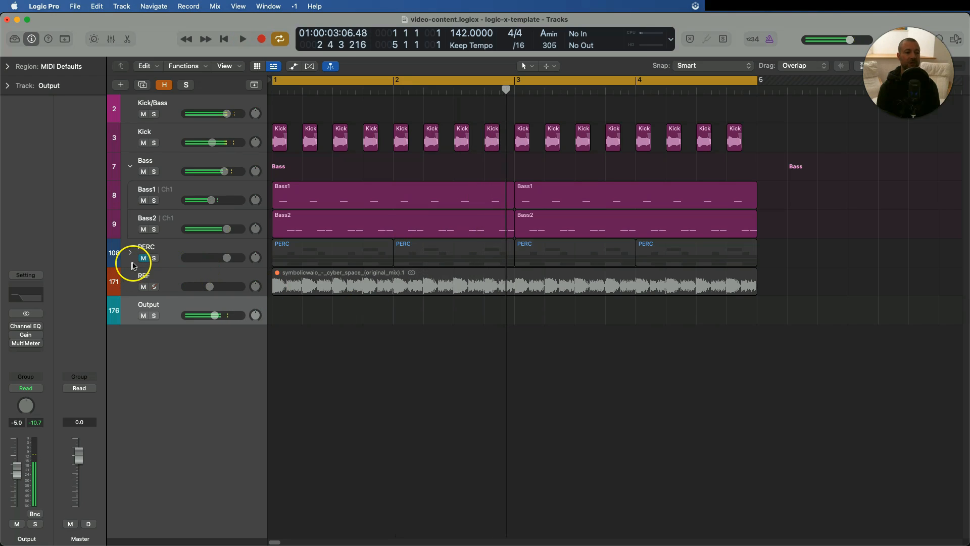
Unmute the PERC track and play the loop with percussion, kick and bass together.
click(143, 259)
key(space)
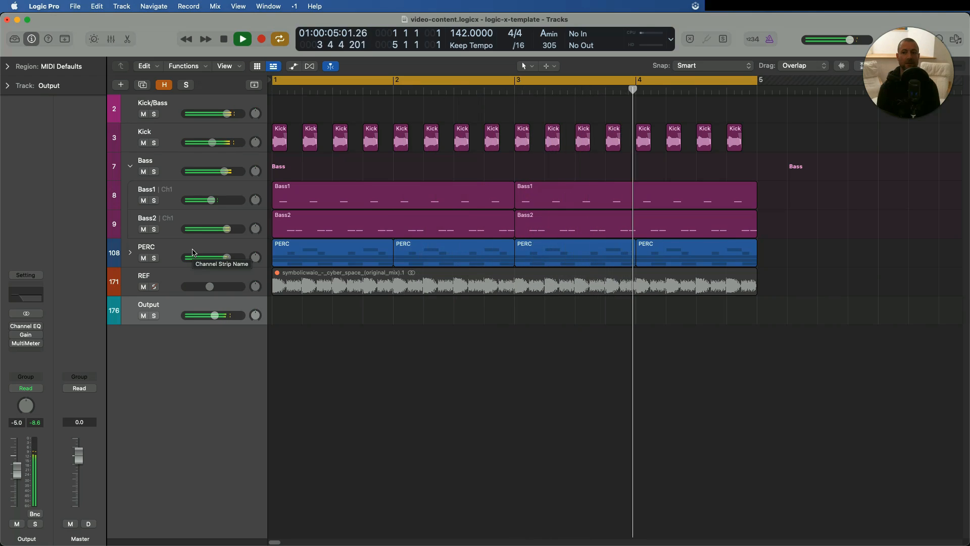
key(space)
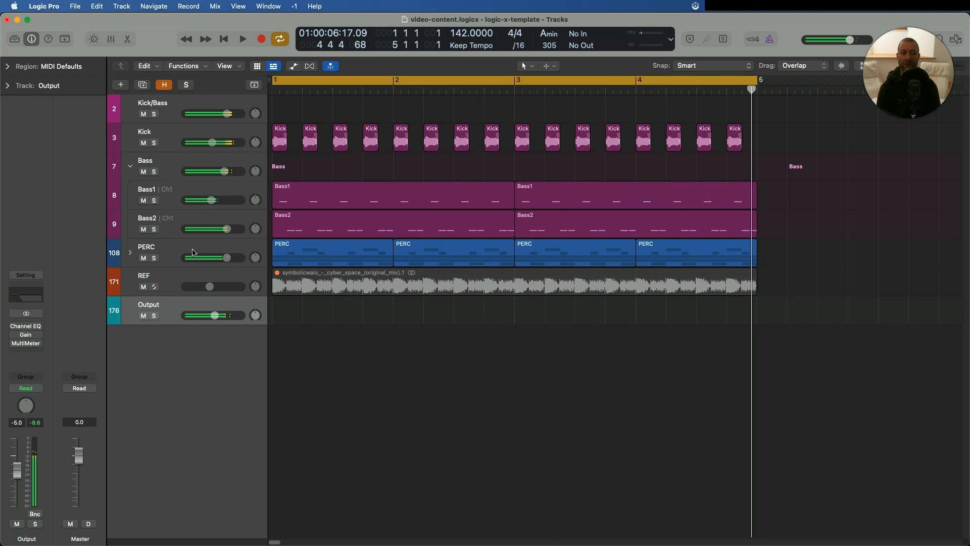